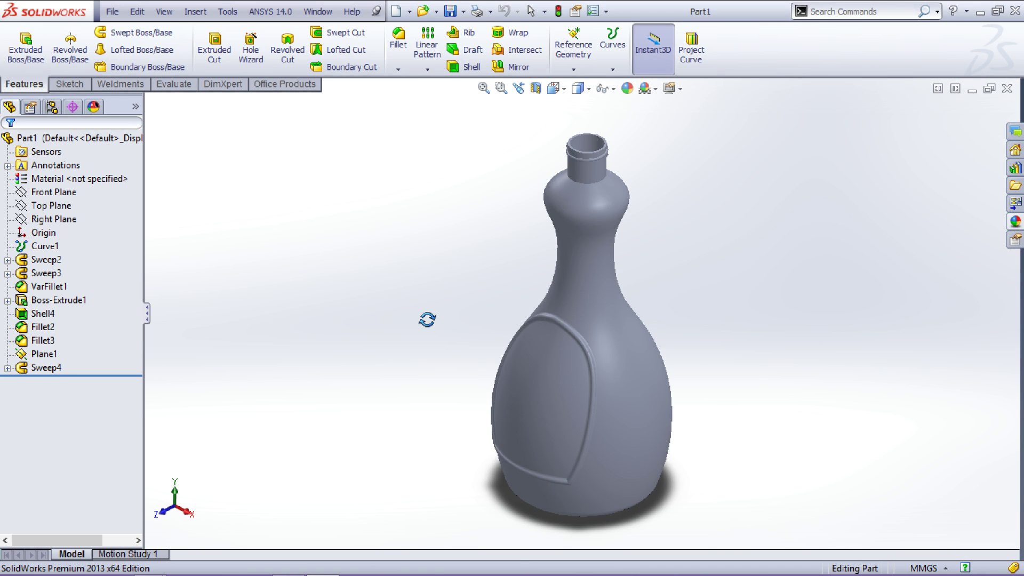
Examine the finished bottle model from several sides, including the threaded neck and the raised label outline.
middle_click_drag(425, 318, 459, 250)
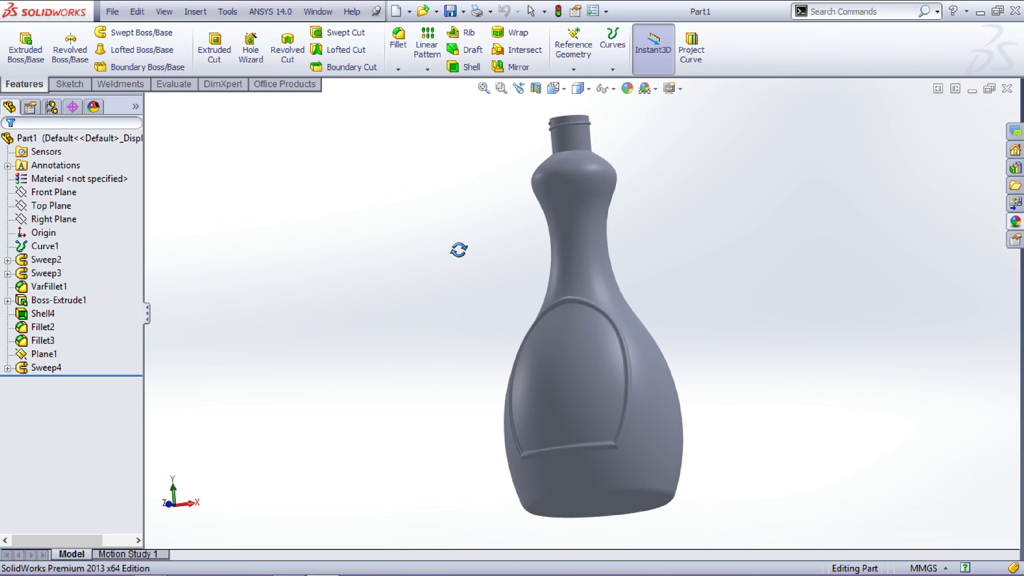
middle_click_drag(342, 279, 317, 353)
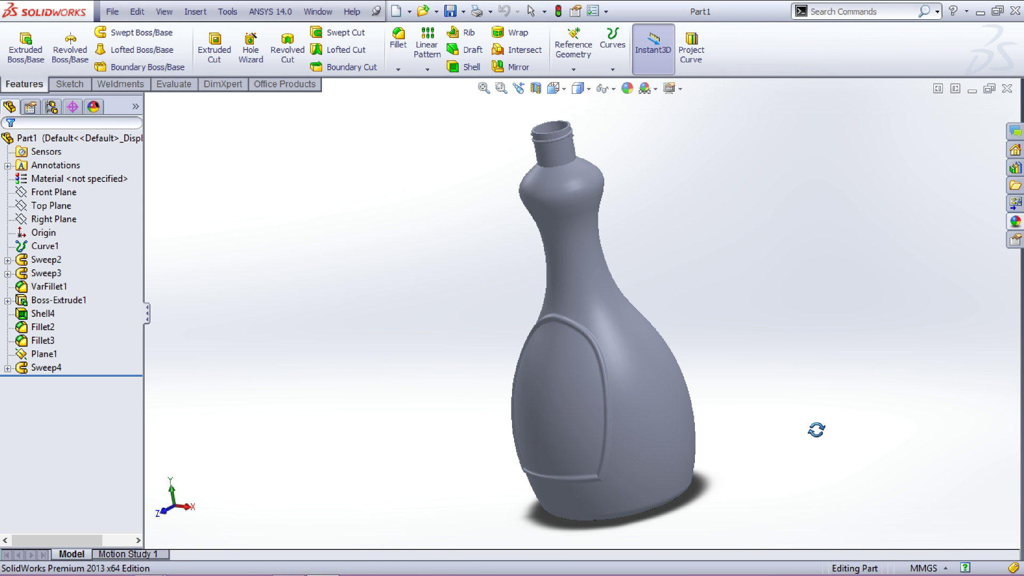
left_click_drag(816, 428, 670, 544)
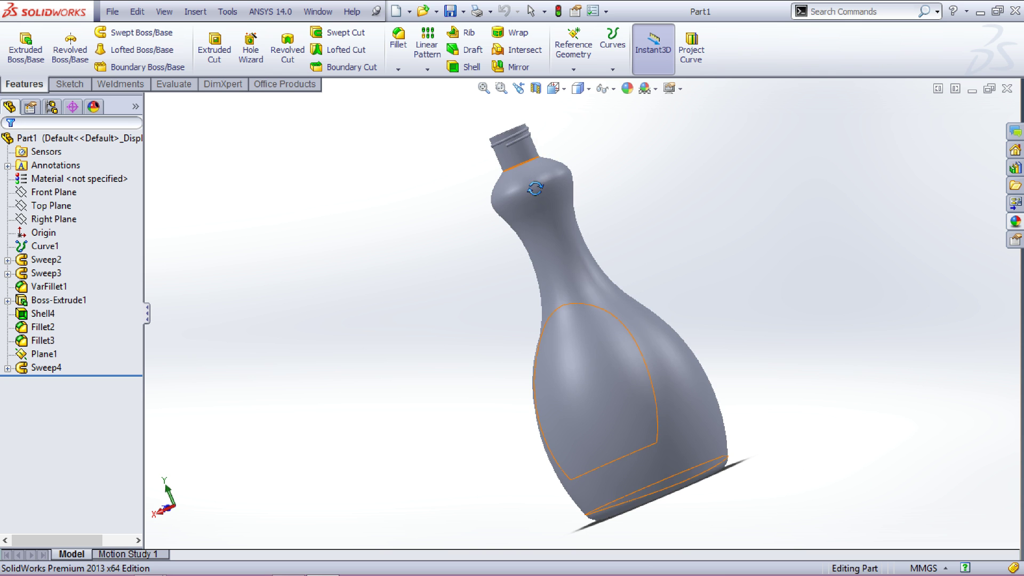
scroll(517, 143, "down", 3)
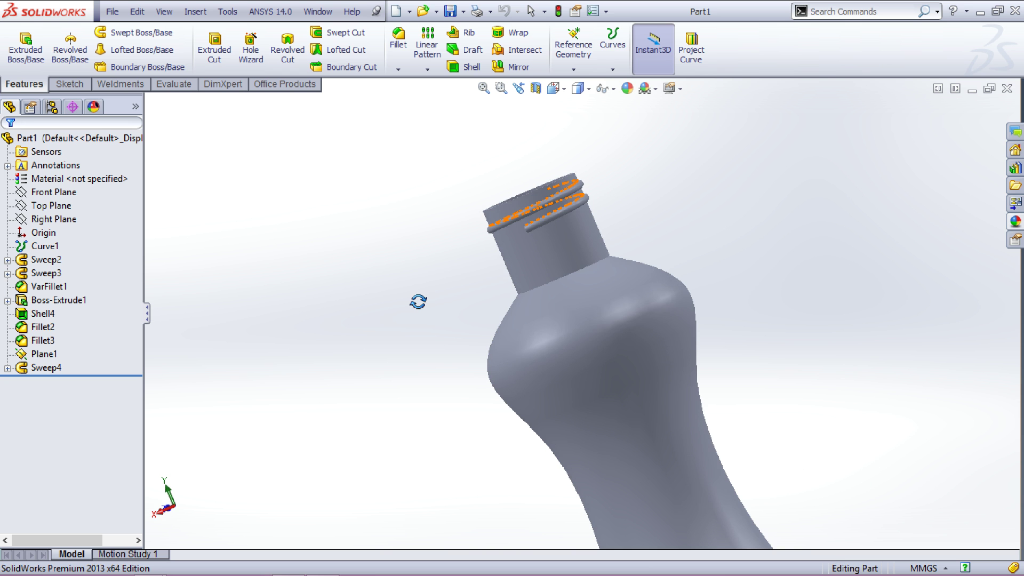
left_click_drag(429, 310, 536, 459)
middle_click_drag(536, 460, 662, 318)
scroll(619, 435, "down", 5)
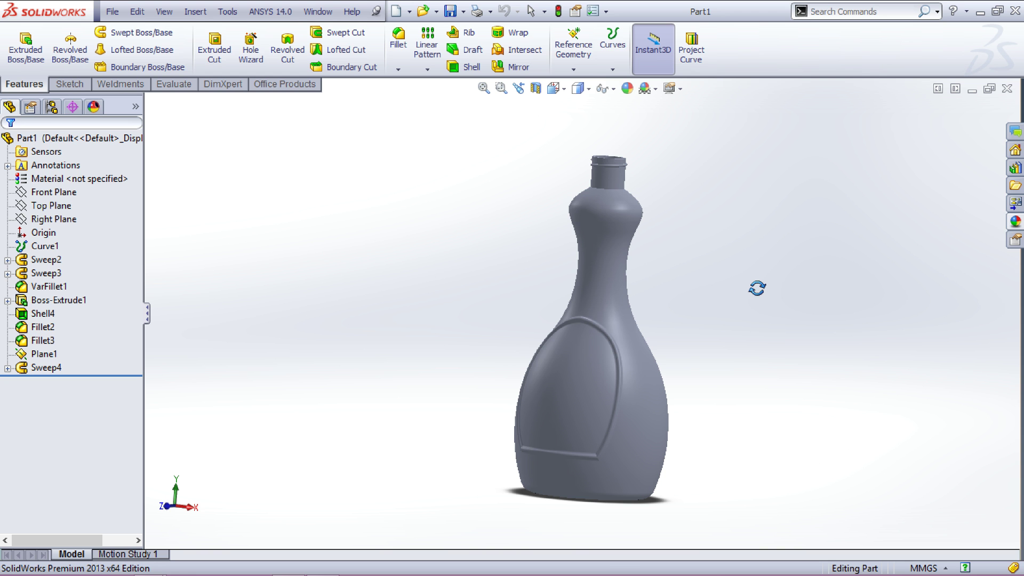
Create a new part document.
key("ctrl+n")
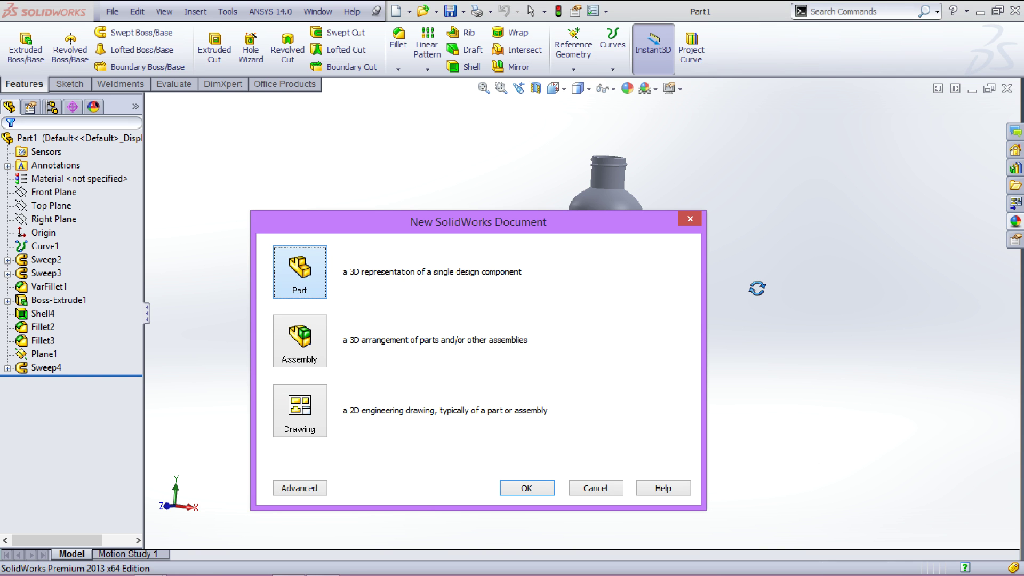
key("Return")
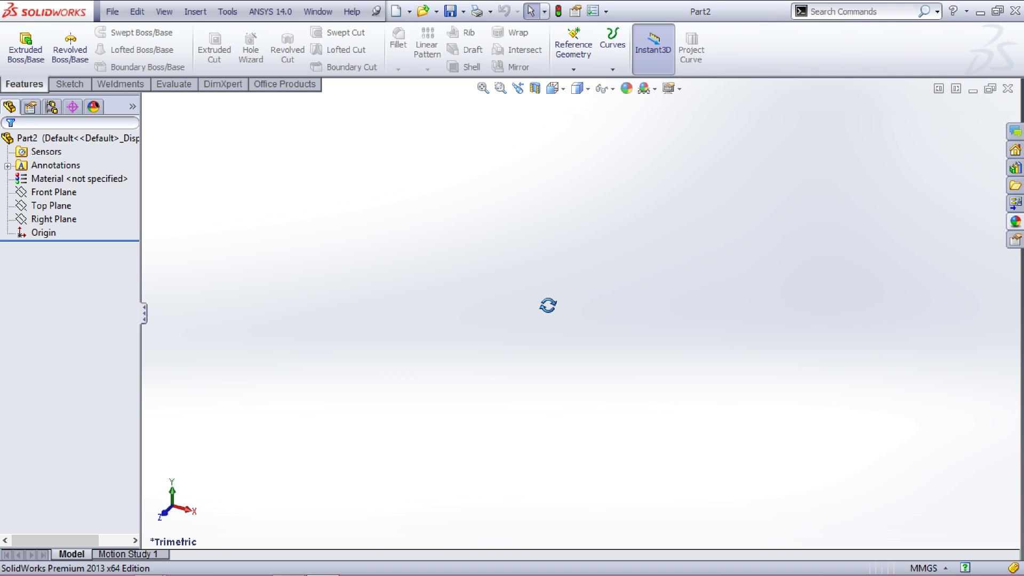
left_click(43, 192)
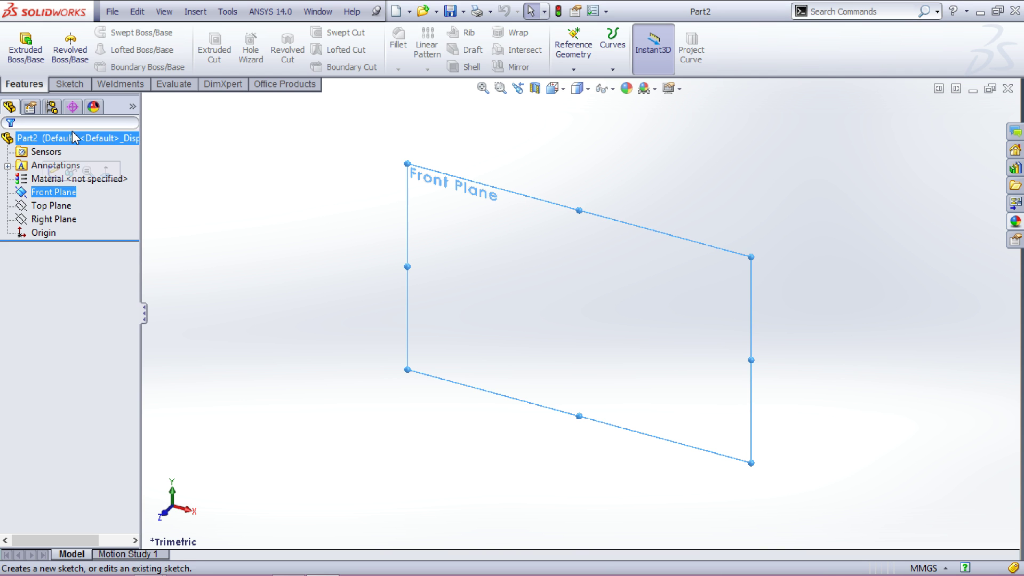
left_click(352, 136)
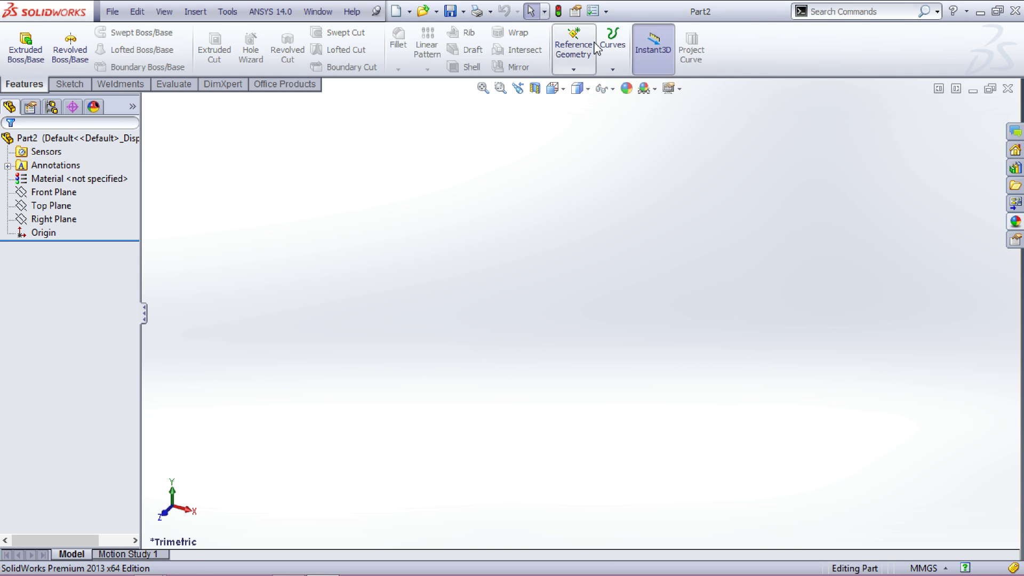
left_click(612, 54)
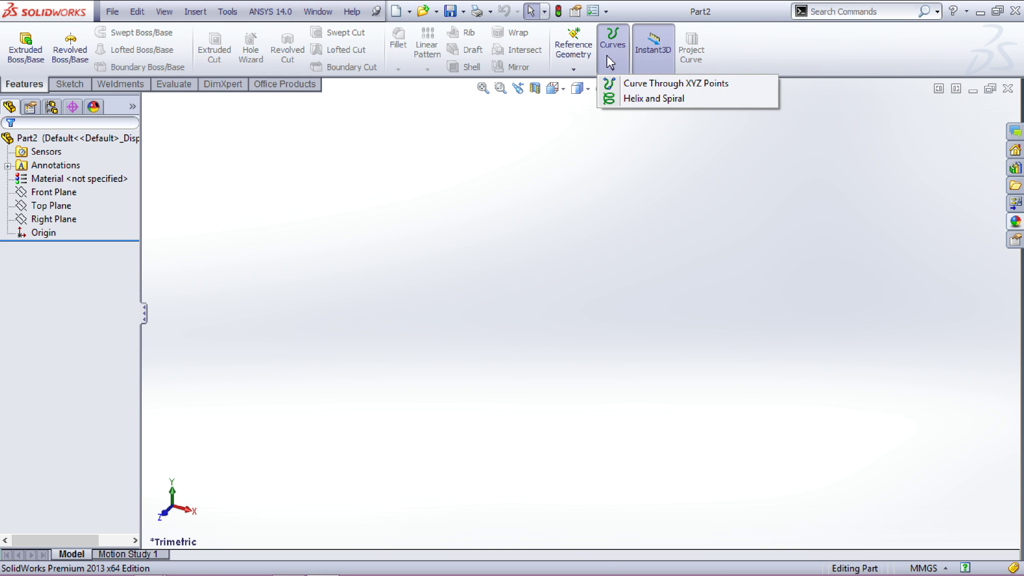
left_click(377, 257)
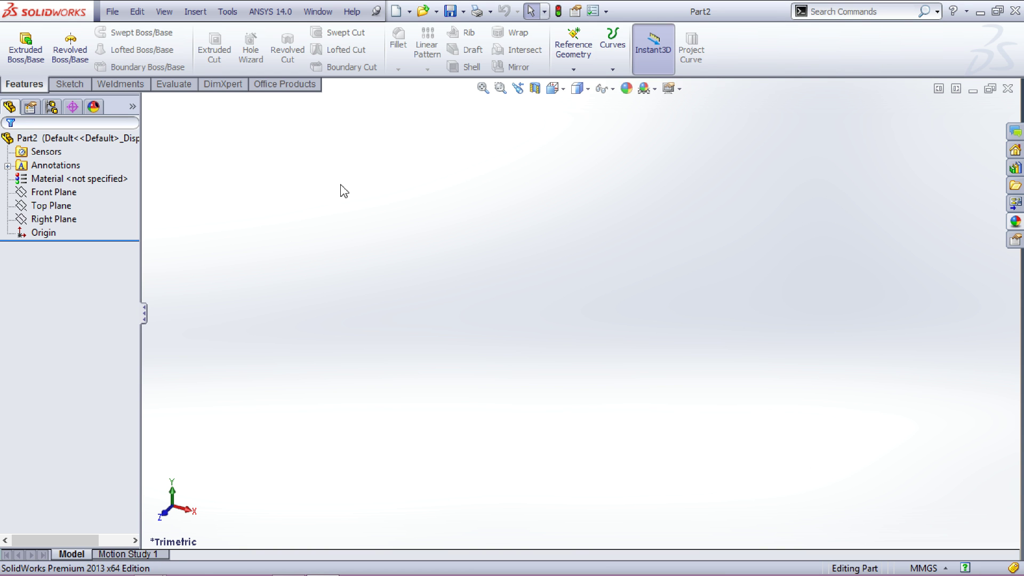
left_click(615, 53)
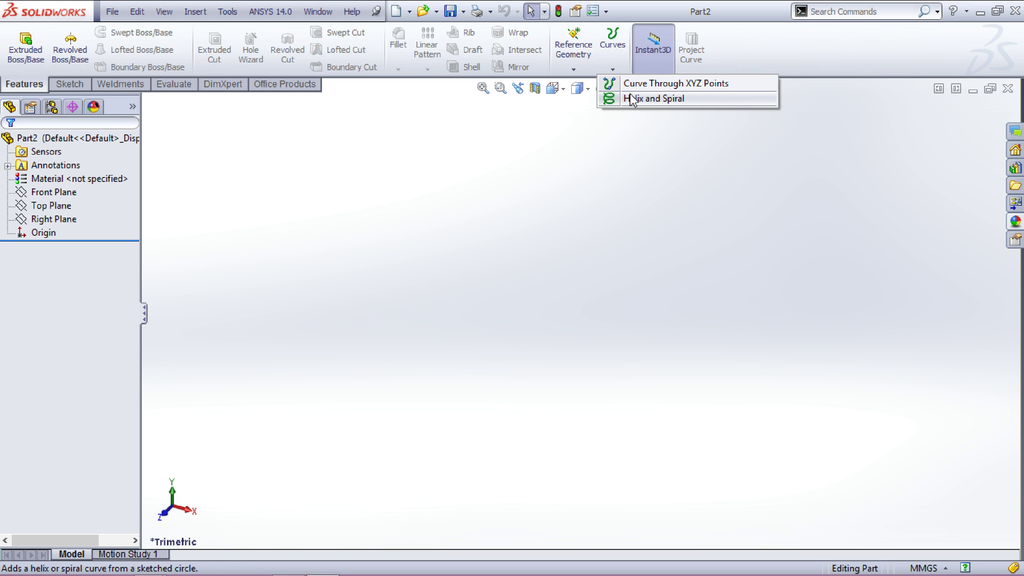
left_click(512, 194)
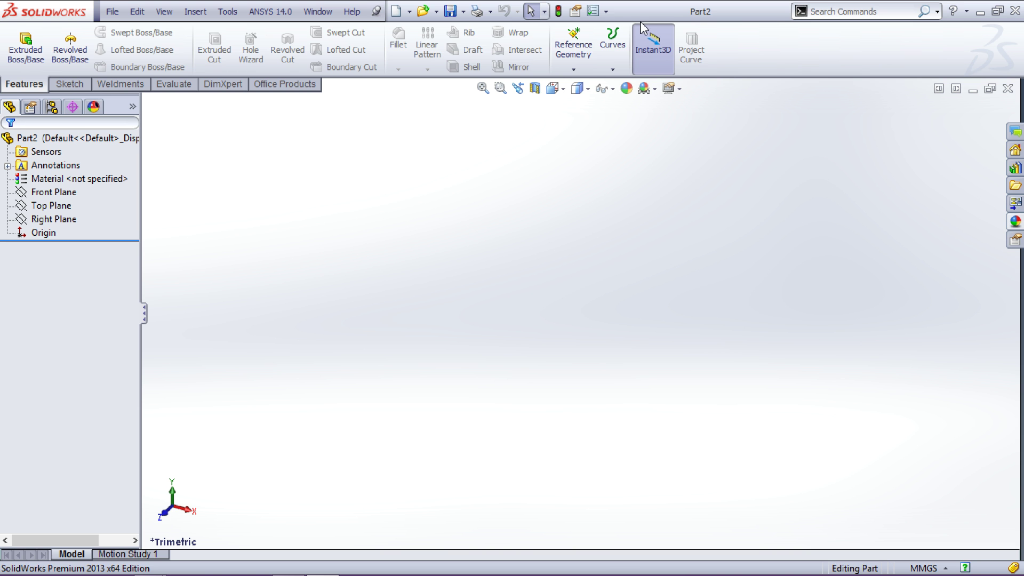
left_click(599, 52)
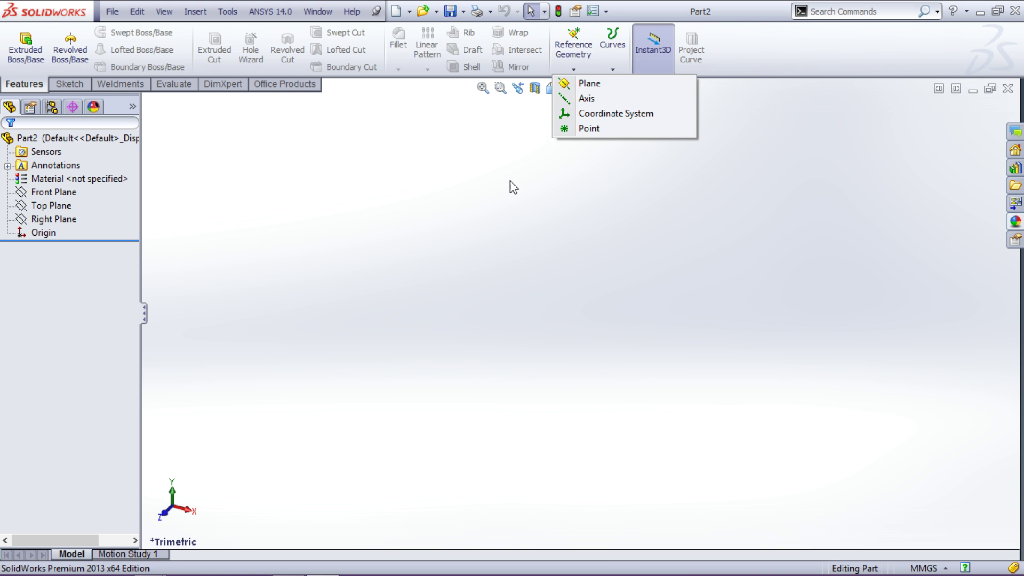
left_click(530, 242)
left_click(608, 48)
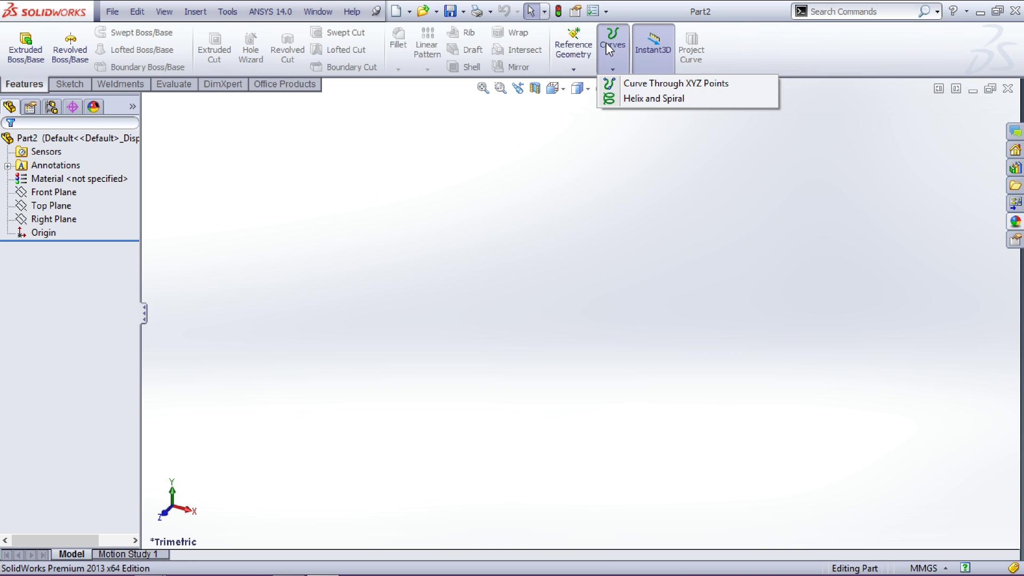
left_click(604, 196)
left_click(624, 42)
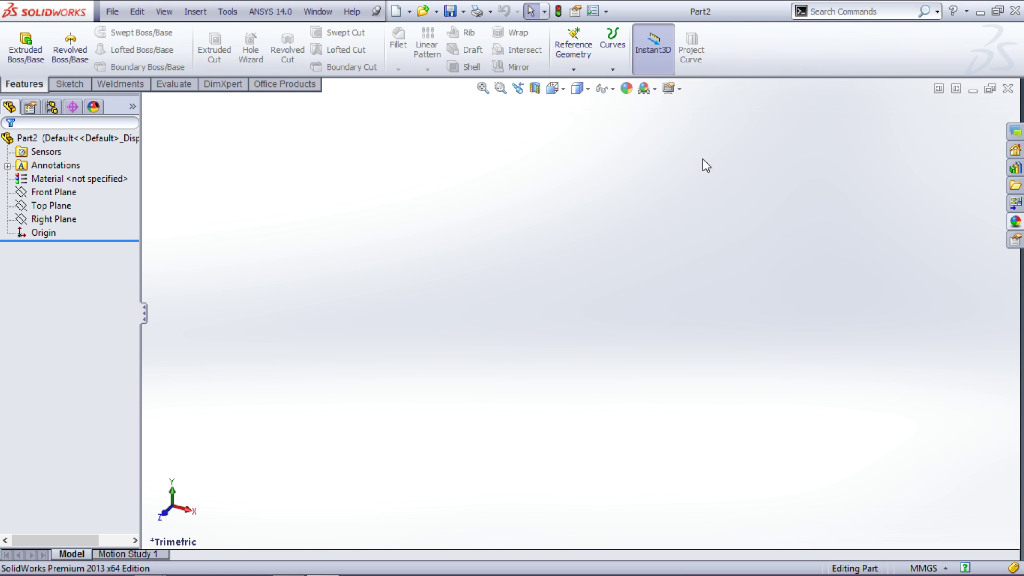
Switch to the desktop and open the bottlecurve.sldcrv file in a maximised Notepad window.
left_click(981, 16)
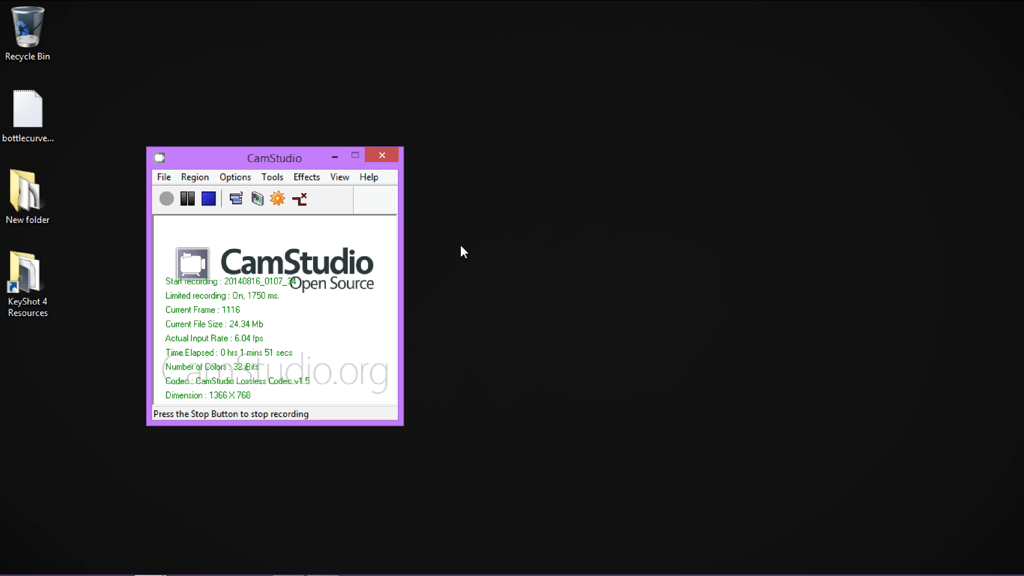
double_click(24, 128)
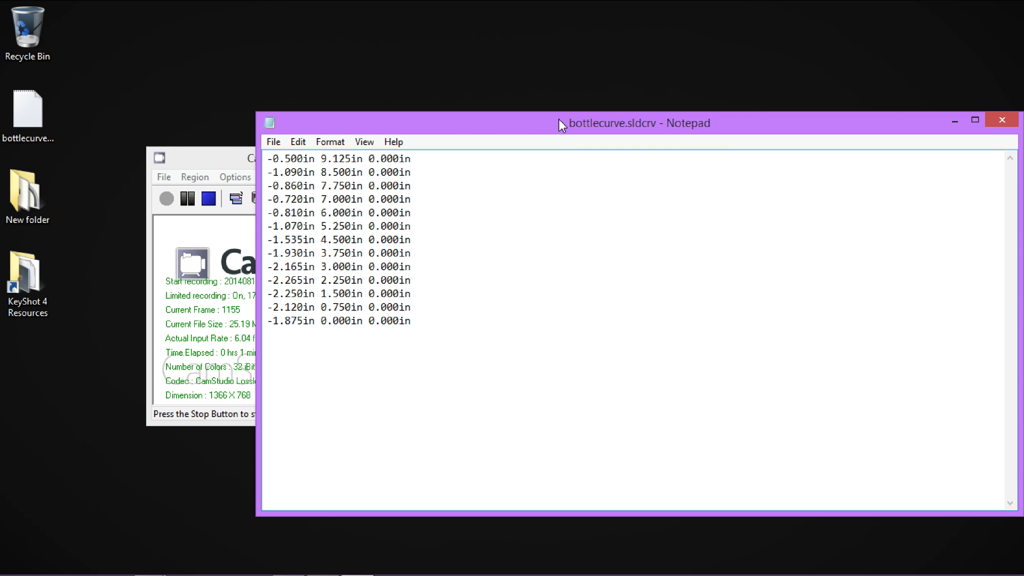
double_click(558, 119)
Examine the list of X, Y and Z coordinates in inches in the bottlecurve.sldcrv file.
left_click(146, 254)
key("ctrl+a")
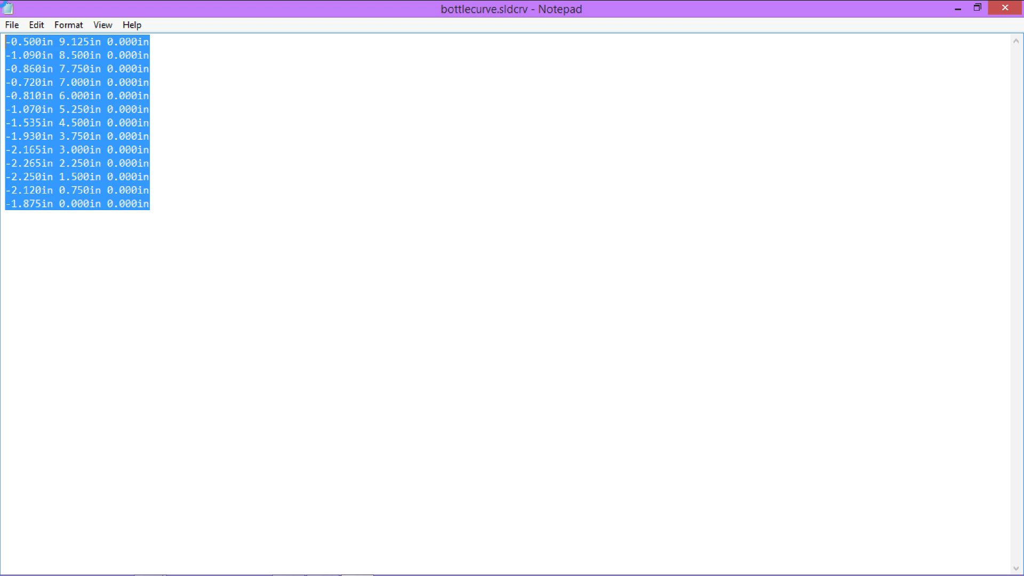
left_click(300, 283)
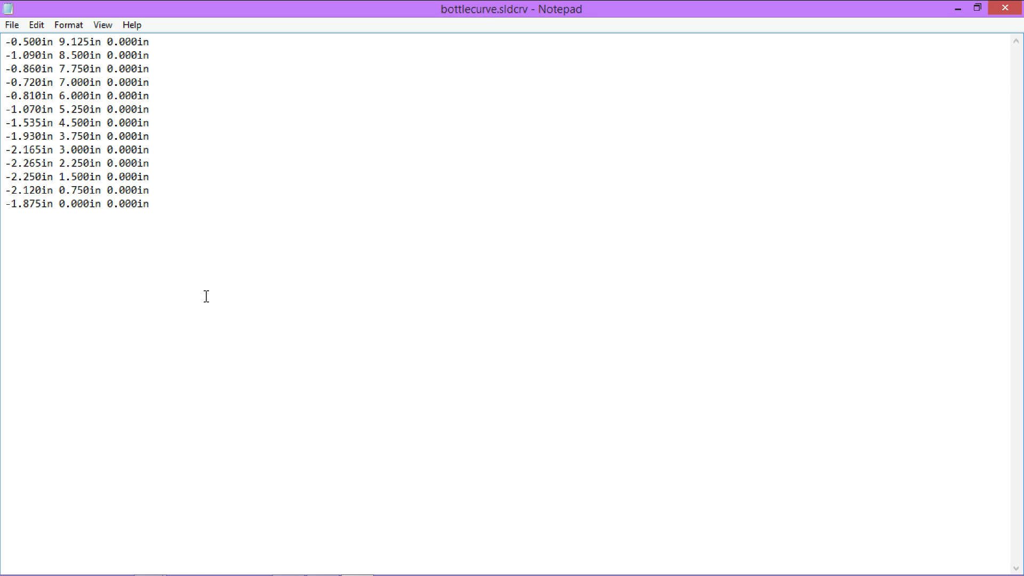
key("ctrl+a")
left_click(222, 329)
left_click_drag(5, 41, 150, 53)
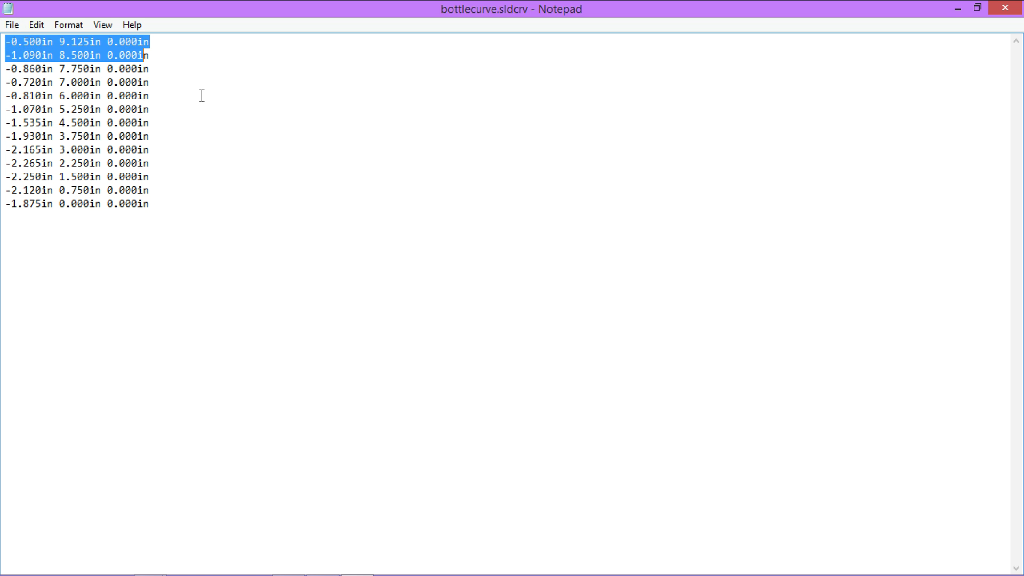
left_click(222, 111)
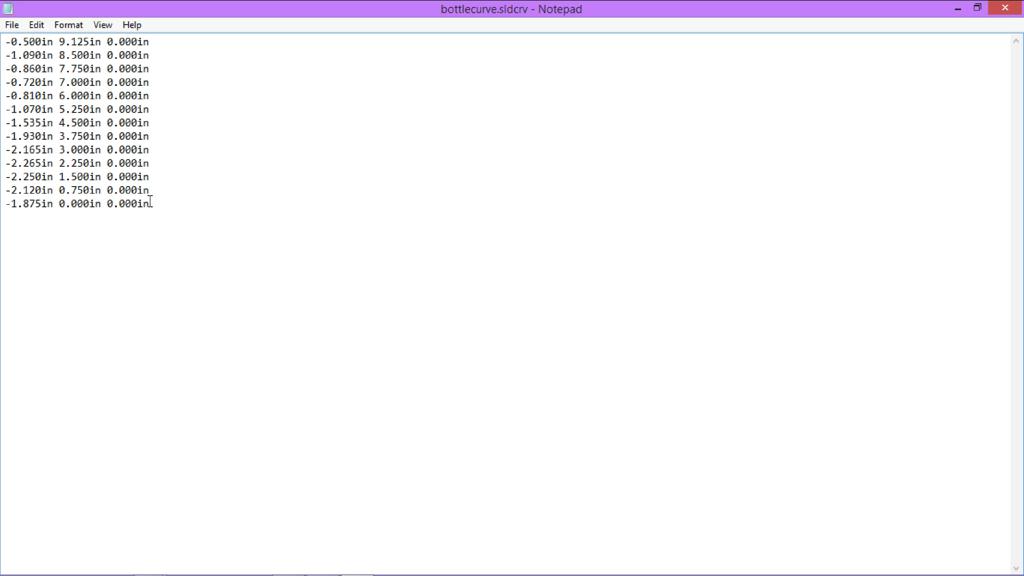
left_click_drag(132, 177, 122, 122)
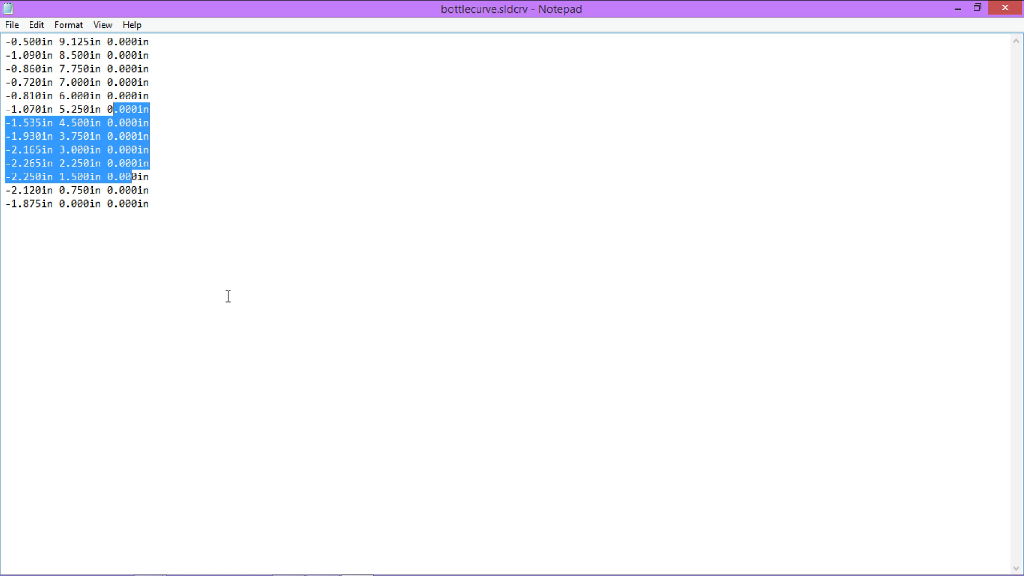
left_click(210, 298)
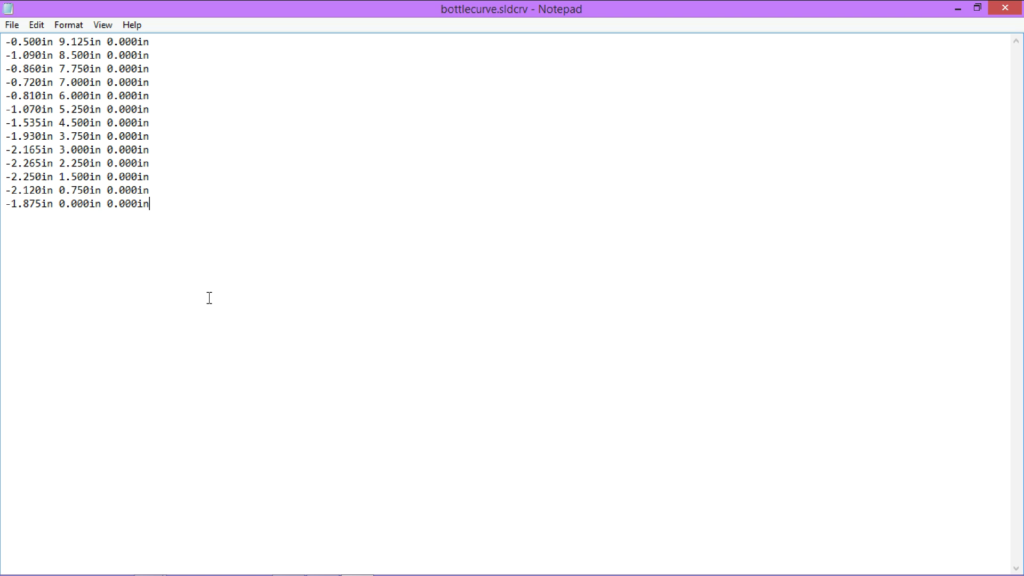
key("Left")
key("Left")
key("Left")
key("Left")
left_click_drag(165, 201, 226, 219)
Close the coordinate file and switch back to the new part in SolidWorks.
left_click(1005, 8)
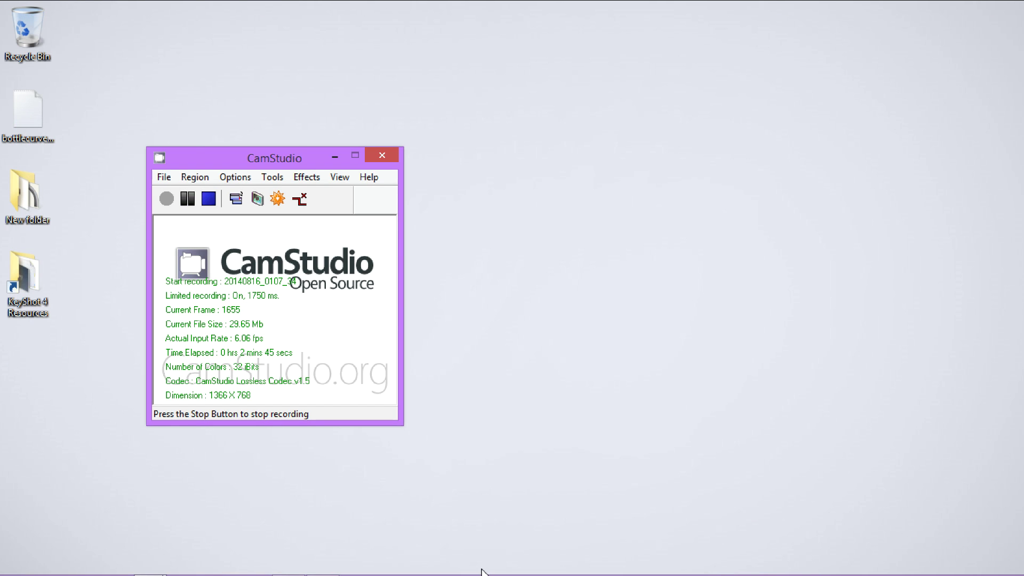
mouse_move(484, 572)
left_click(321, 565)
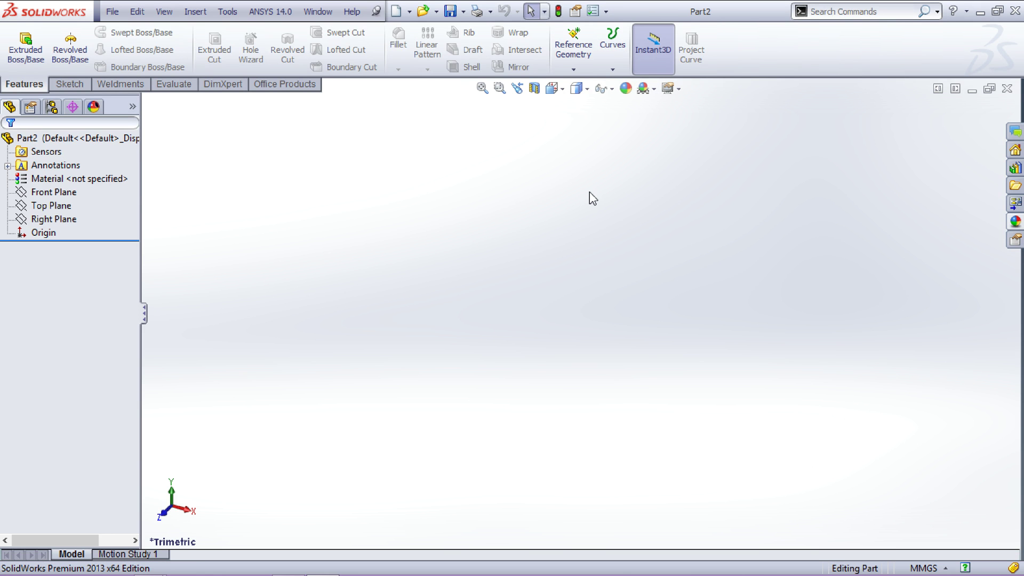
Start a Curve Through XYZ Points and load the bottlecurve.sldcrv file from the Desktop folder.
left_click(612, 47)
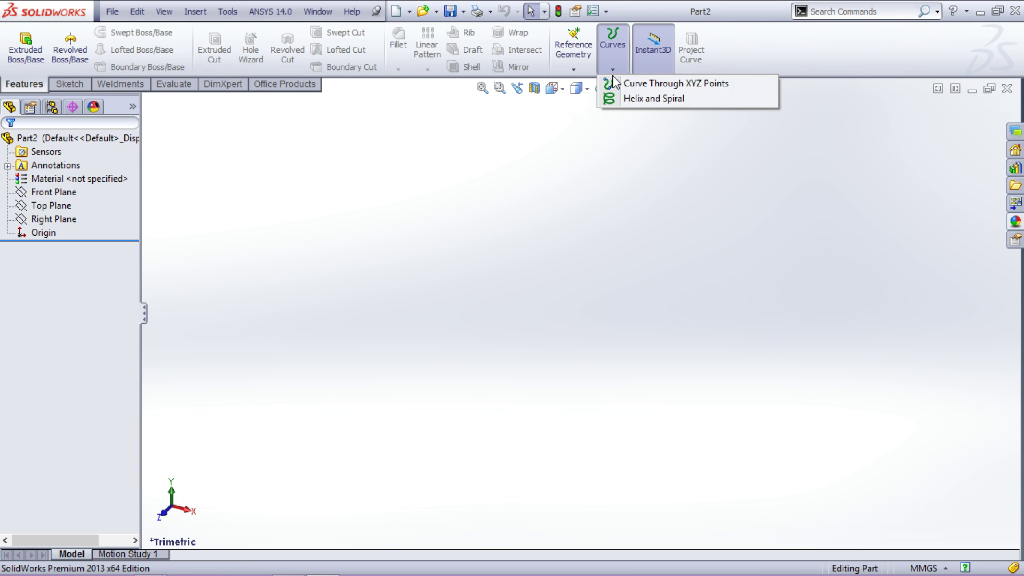
left_click(644, 83)
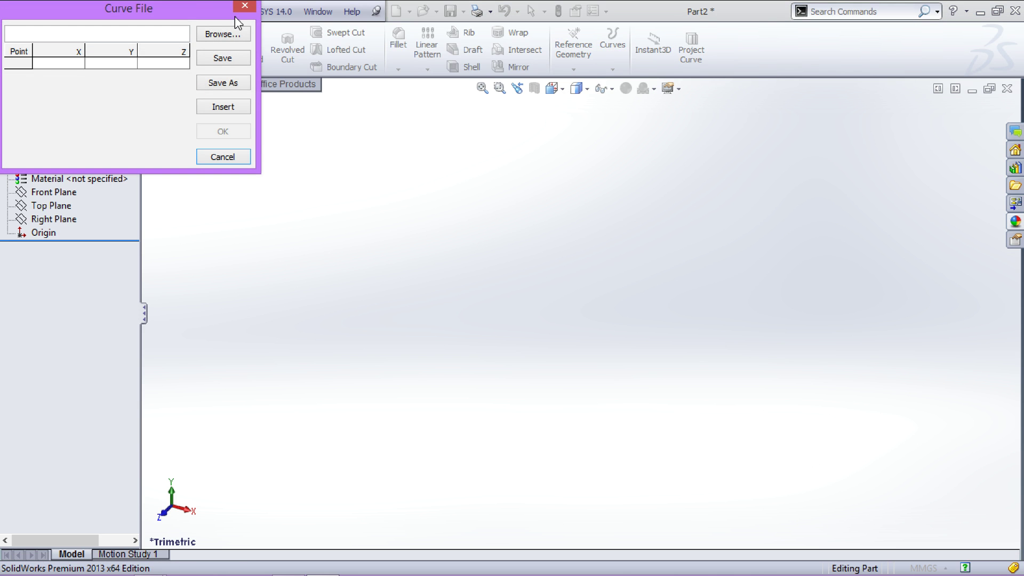
left_click(213, 35)
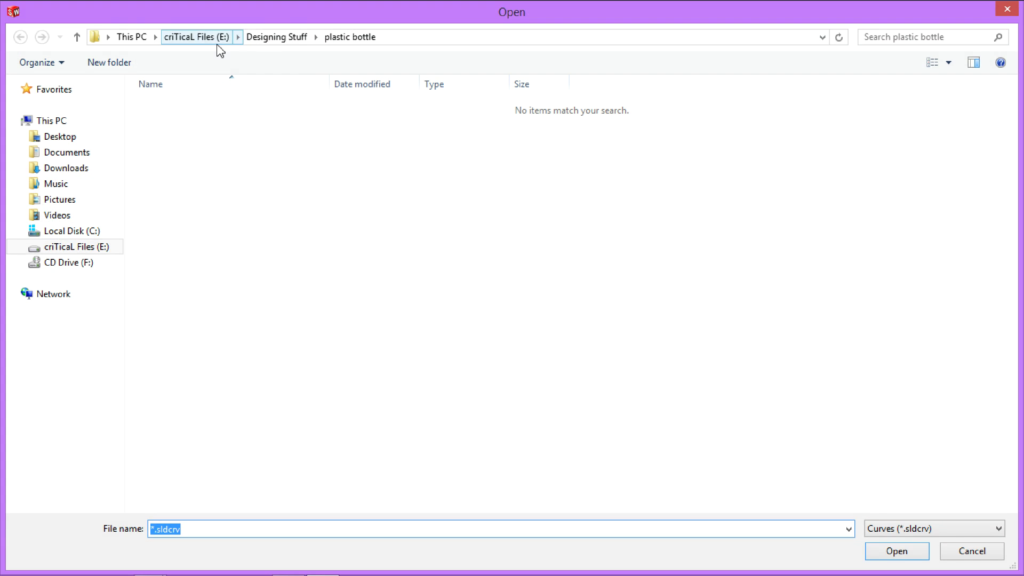
left_click(68, 152)
left_click(60, 138)
left_click(250, 158)
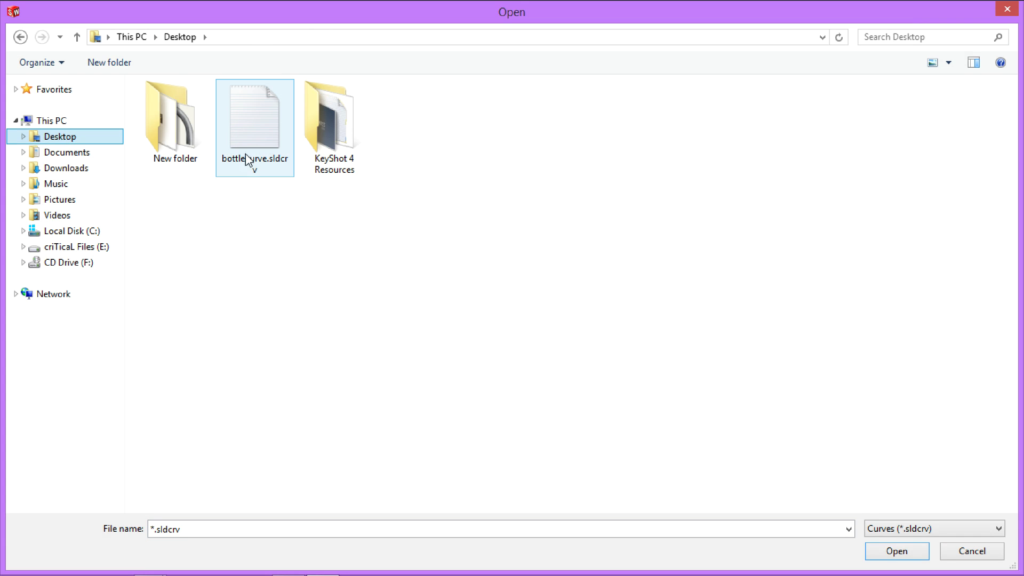
left_click(250, 158)
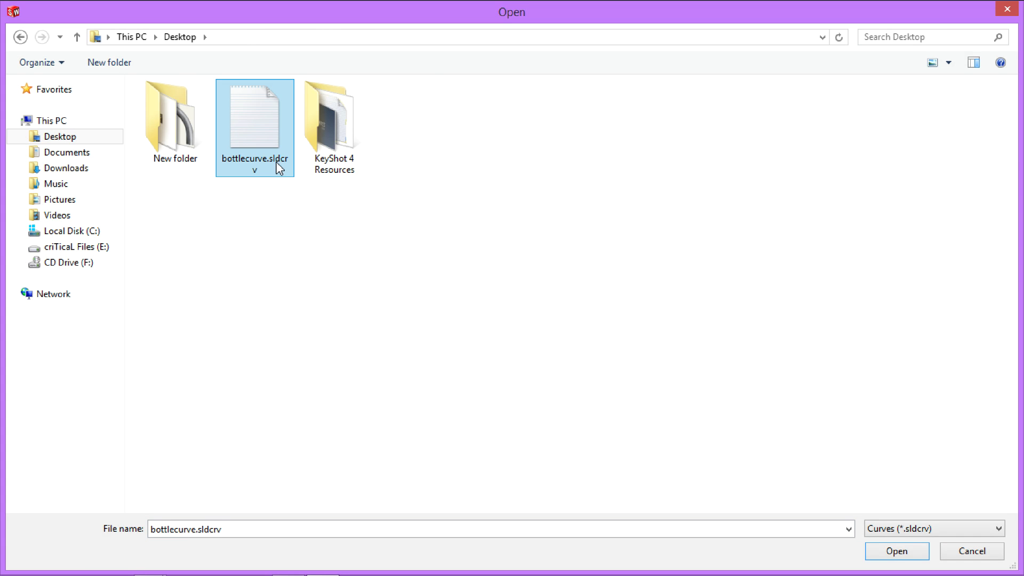
double_click(282, 126)
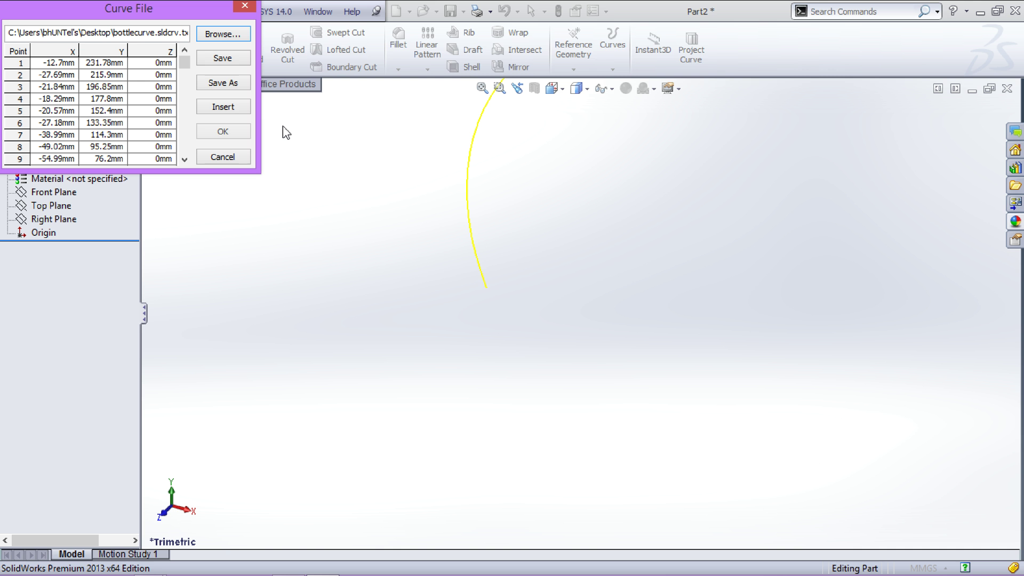
Check the curve preview and create the bottle profile curve from the loaded points.
left_click(496, 158)
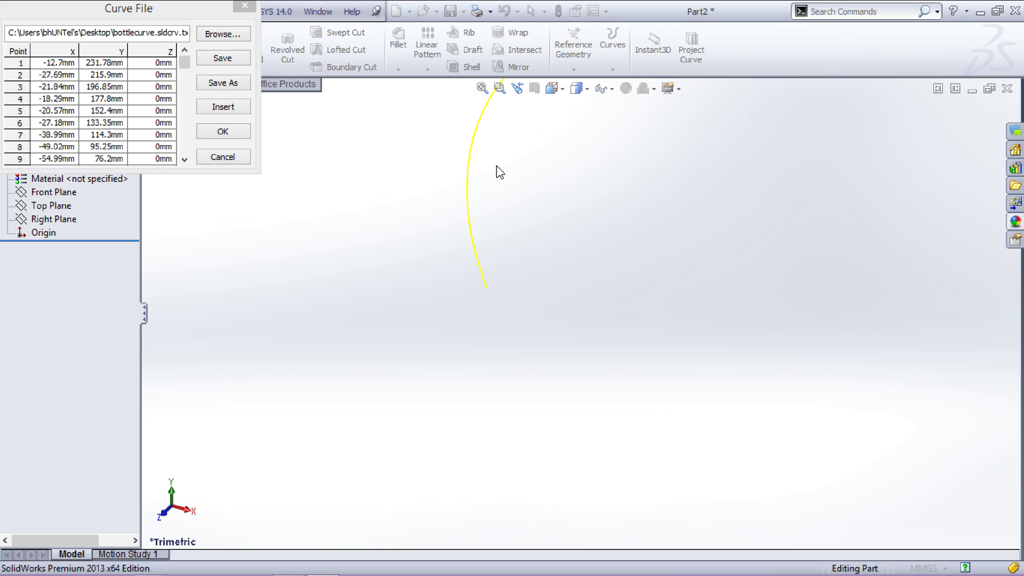
scroll(507, 192, "up", 2)
scroll(581, 168, "down", 1)
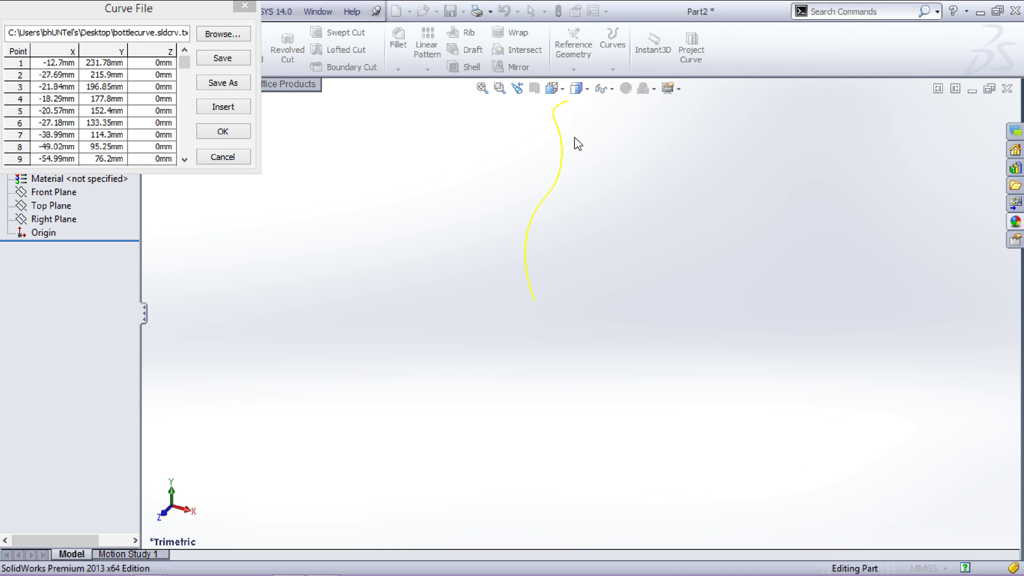
scroll(580, 144, "up", 2)
left_click(229, 132)
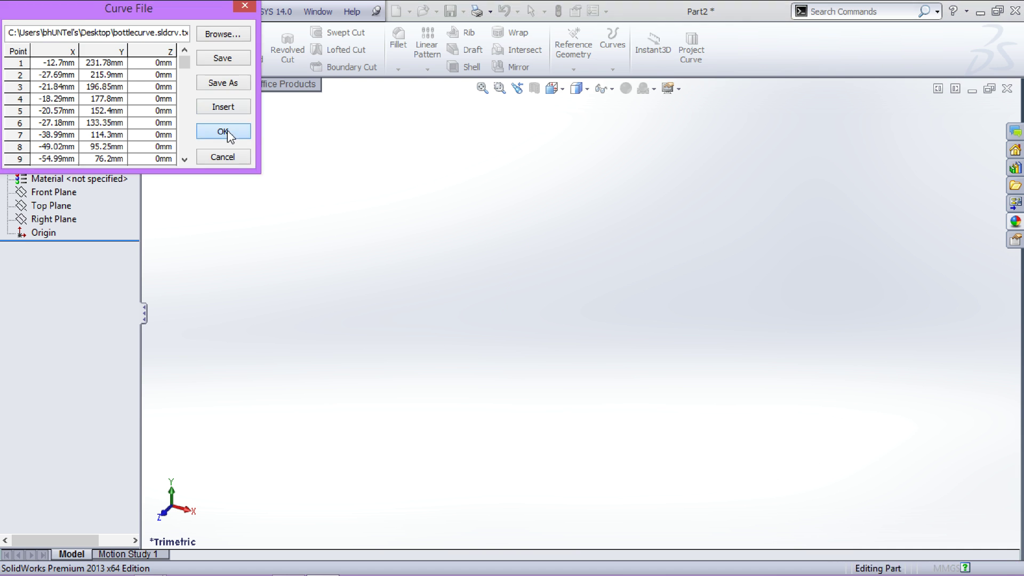
Start a new sketch on the Front Plane and view it face-on.
left_click(621, 235)
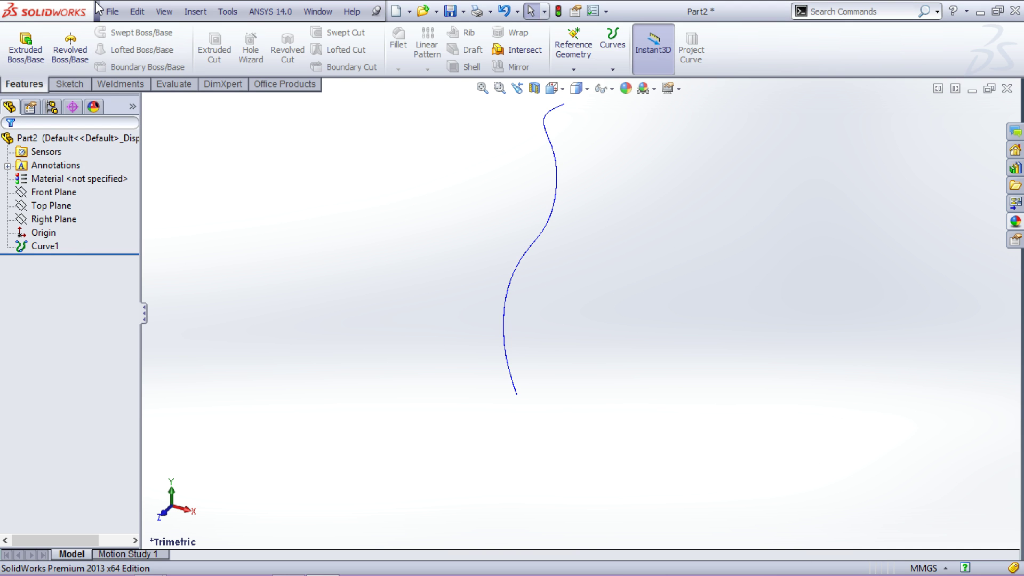
left_click(70, 84)
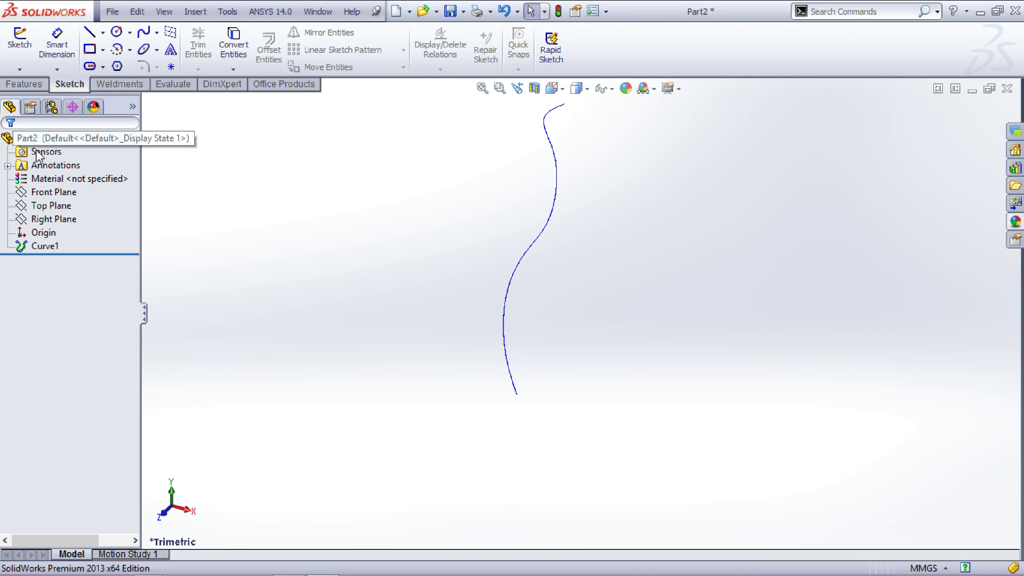
left_click(51, 194)
key("ctrl+8")
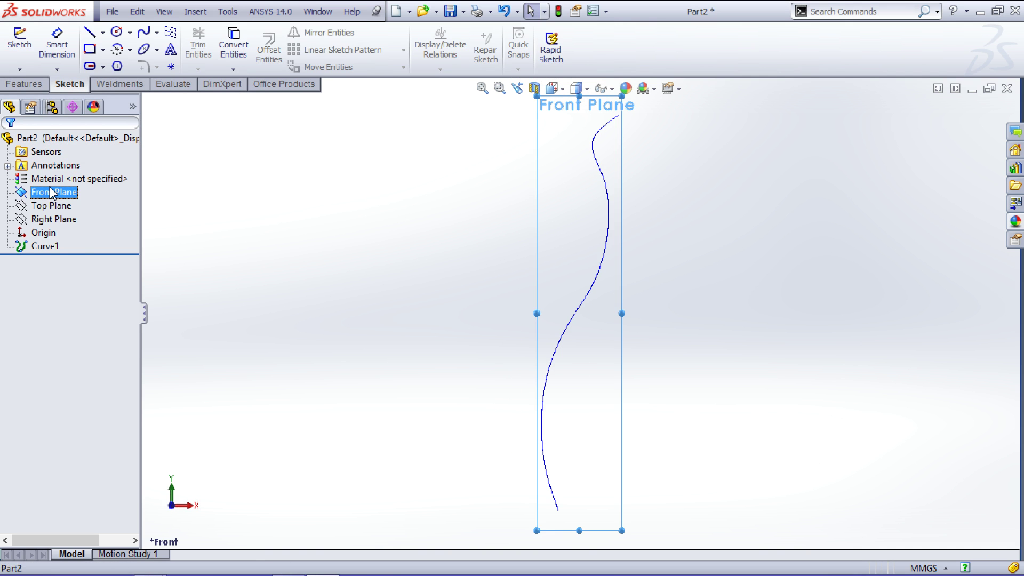
left_click(30, 55)
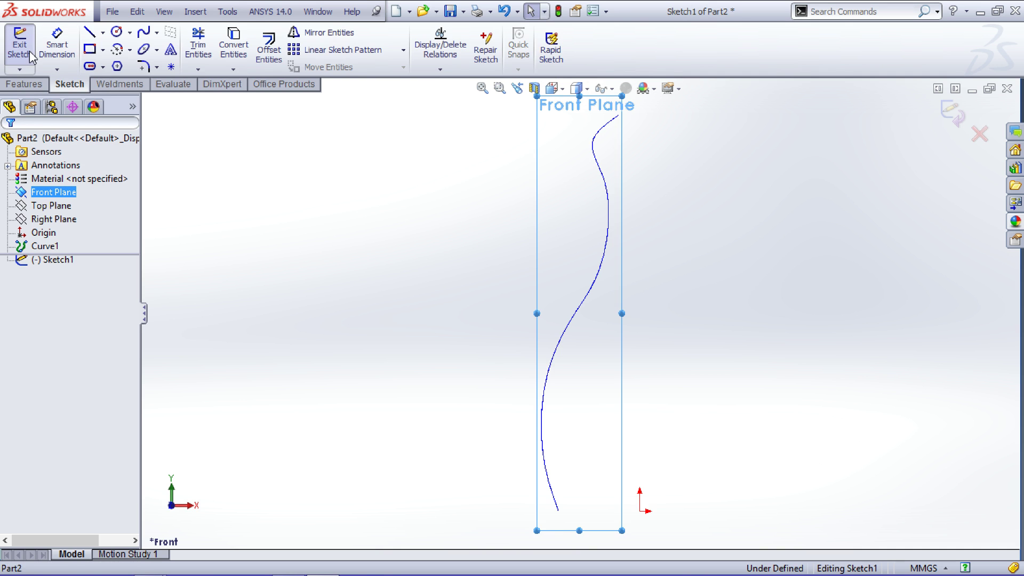
Convert the imported bottle curve into a sketch entity with Convert Entities.
left_click(250, 251)
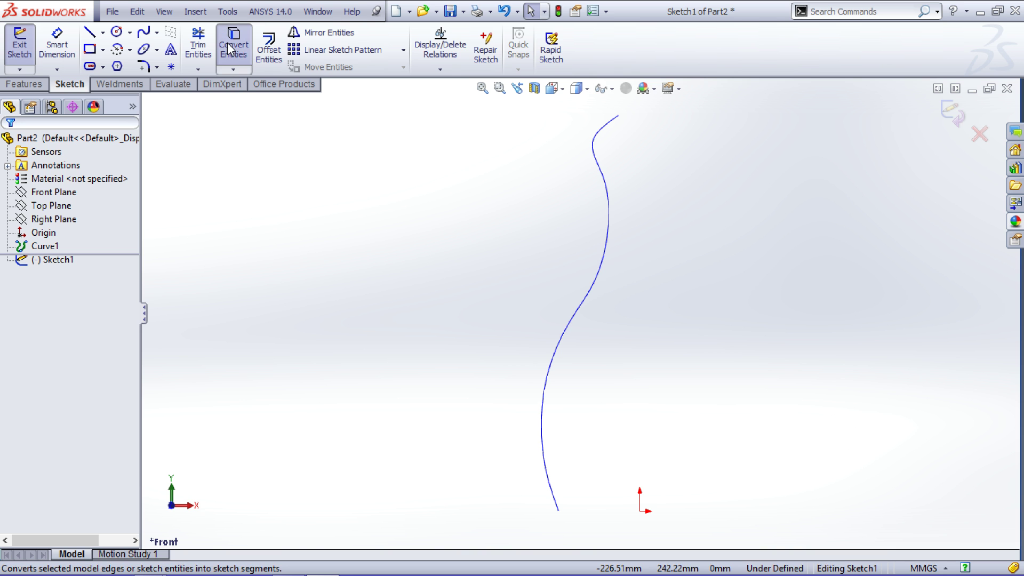
left_click(228, 49)
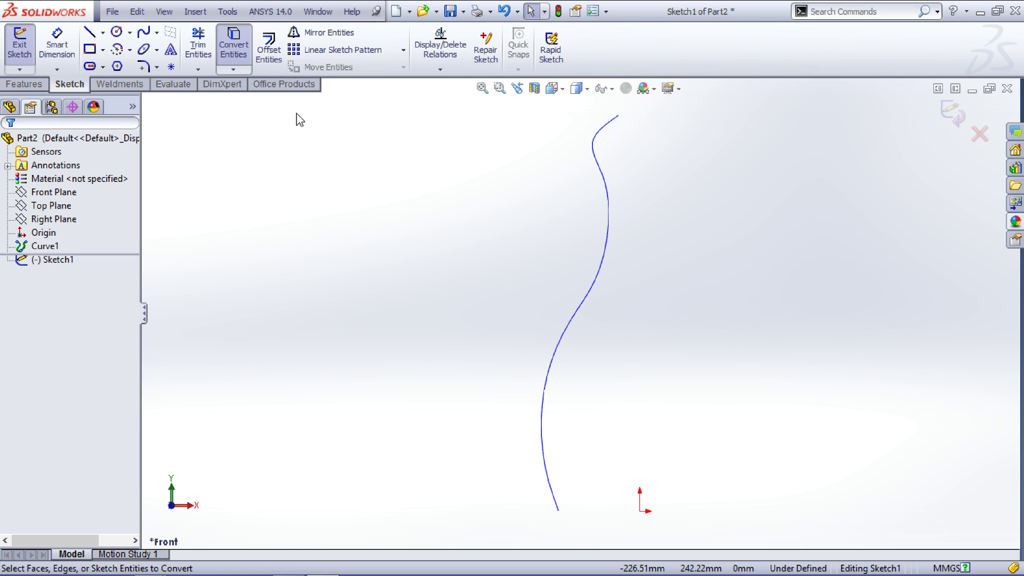
left_click(607, 240)
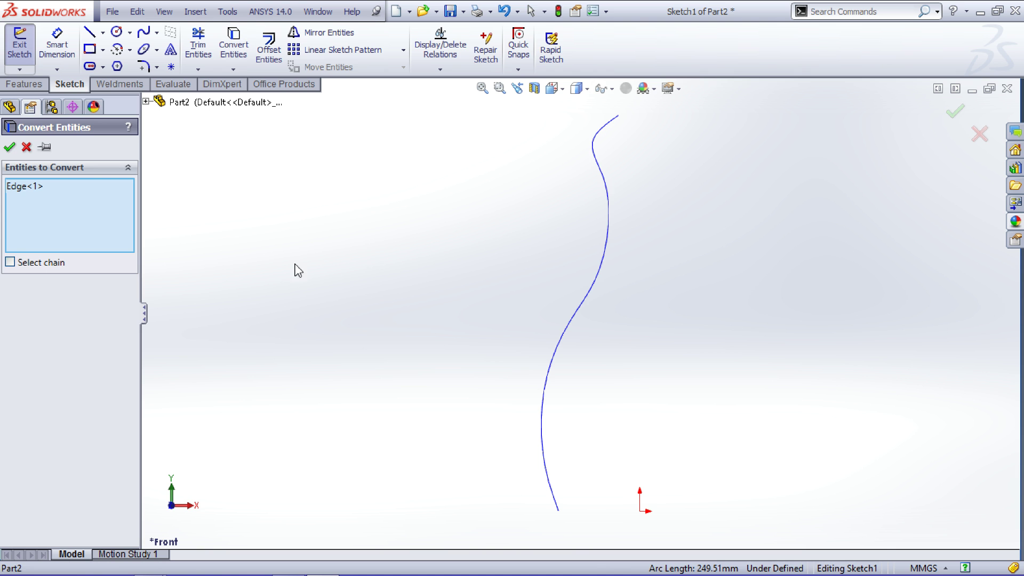
left_click(9, 147)
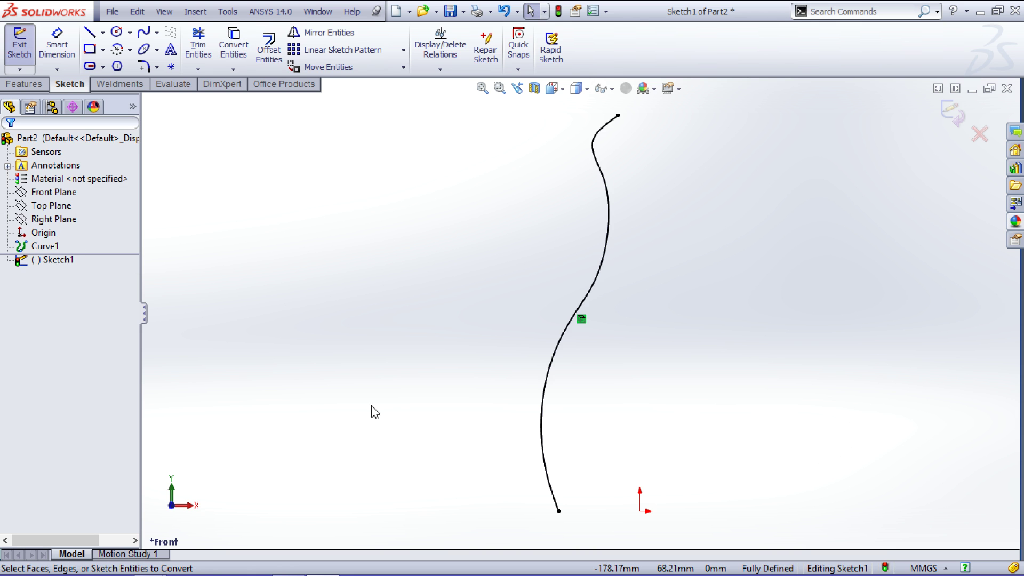
Draw a vertical centerline about 232 mm long from the origin up to the height of the curve's upper end.
left_click(103, 33)
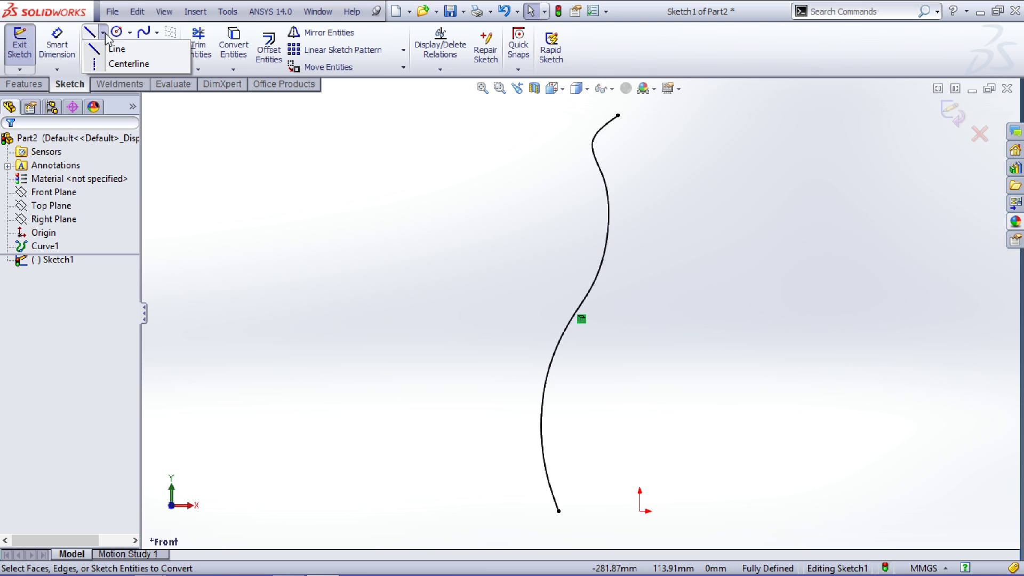
left_click(128, 64)
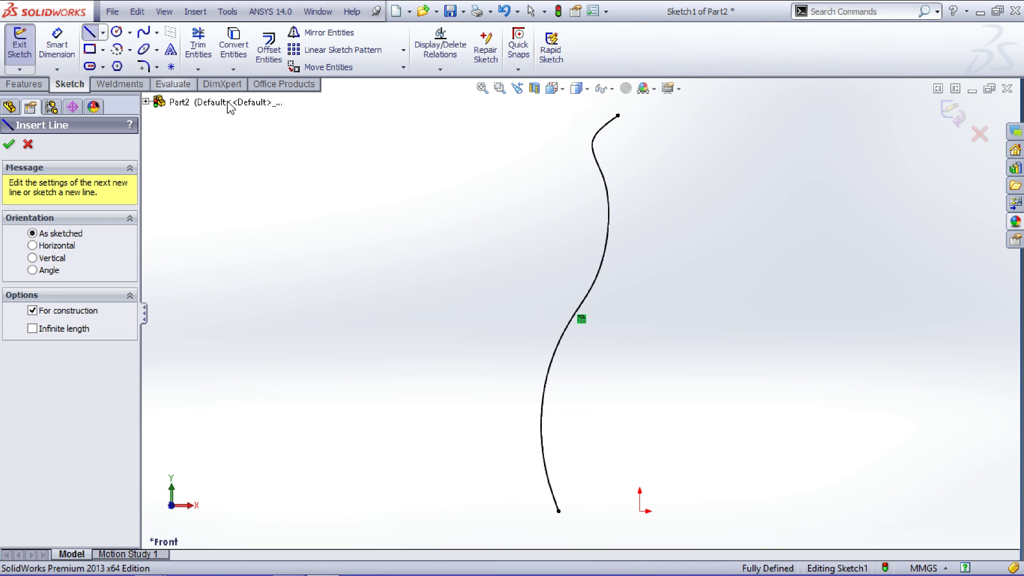
left_click(639, 511)
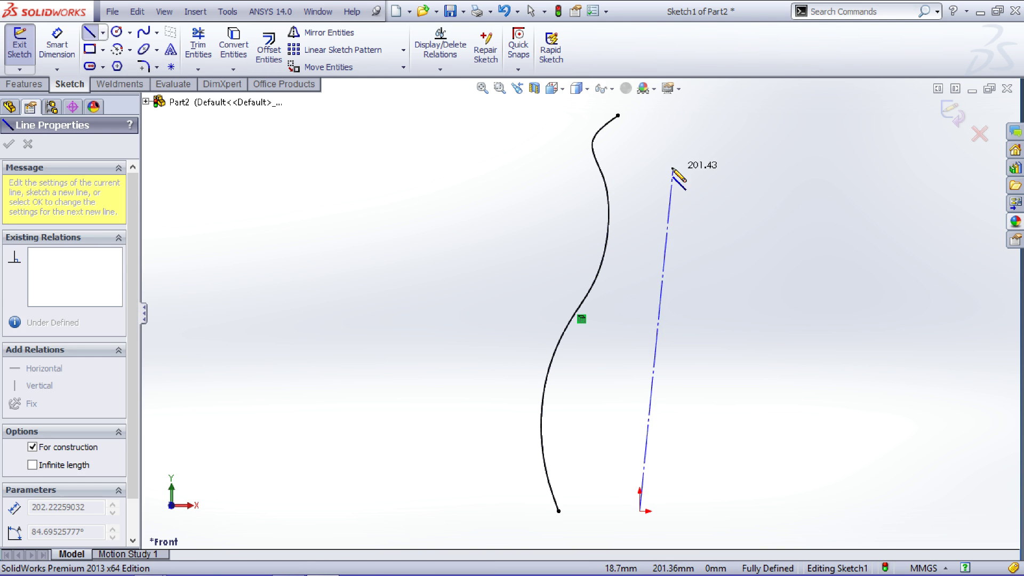
left_click(643, 115)
key("Escape")
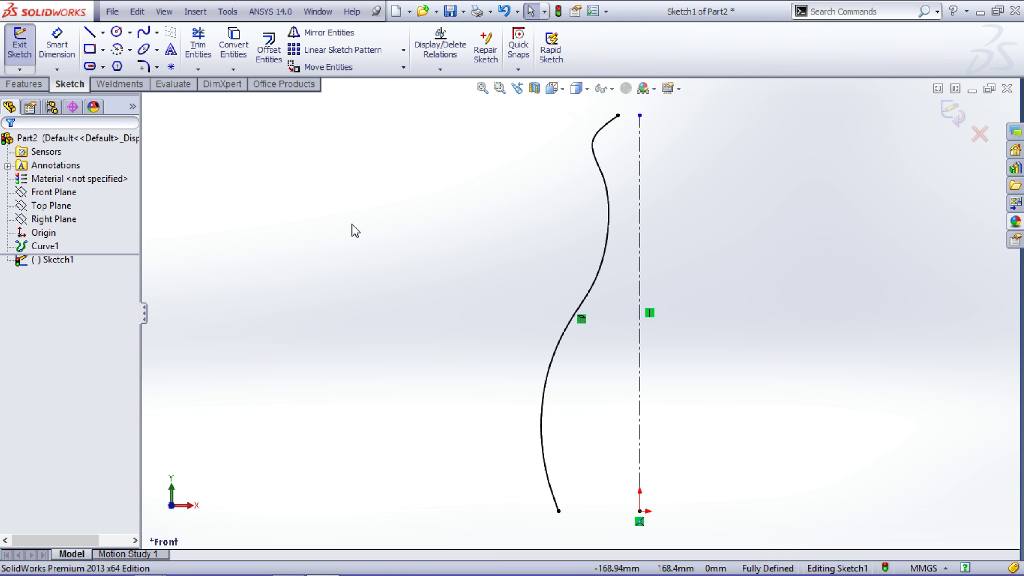
left_click(13, 86)
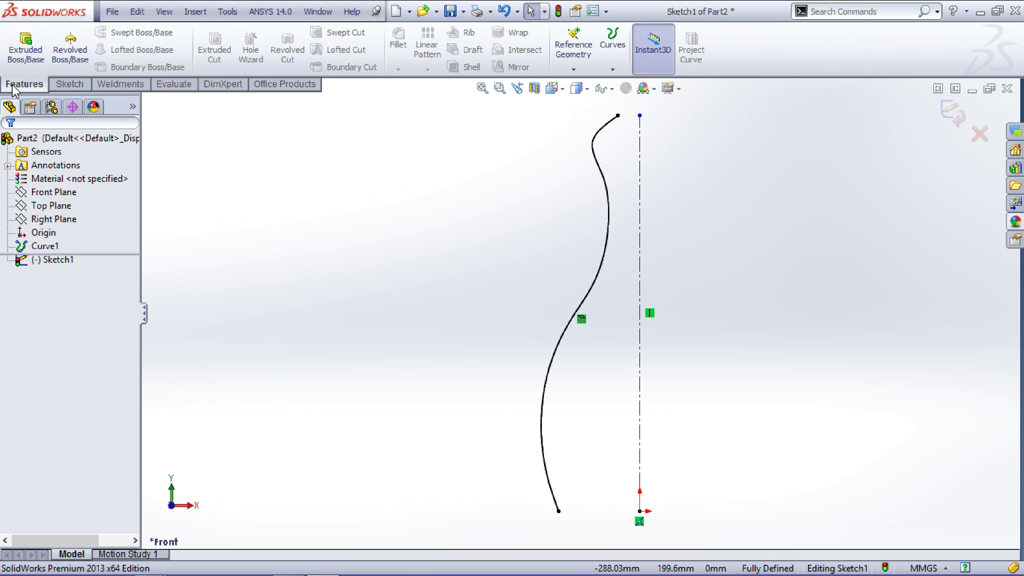
left_click(80, 40)
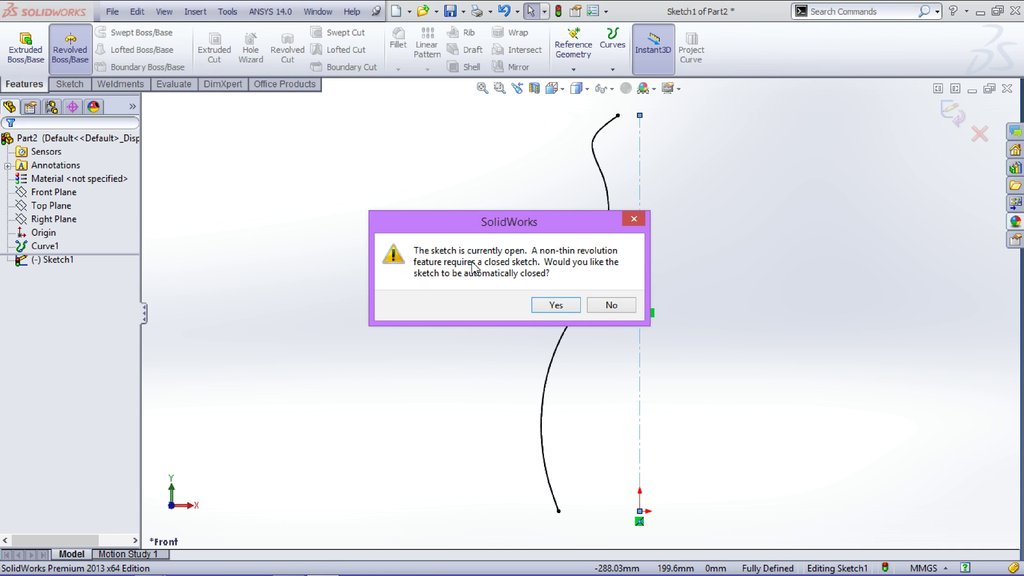
left_click(557, 304)
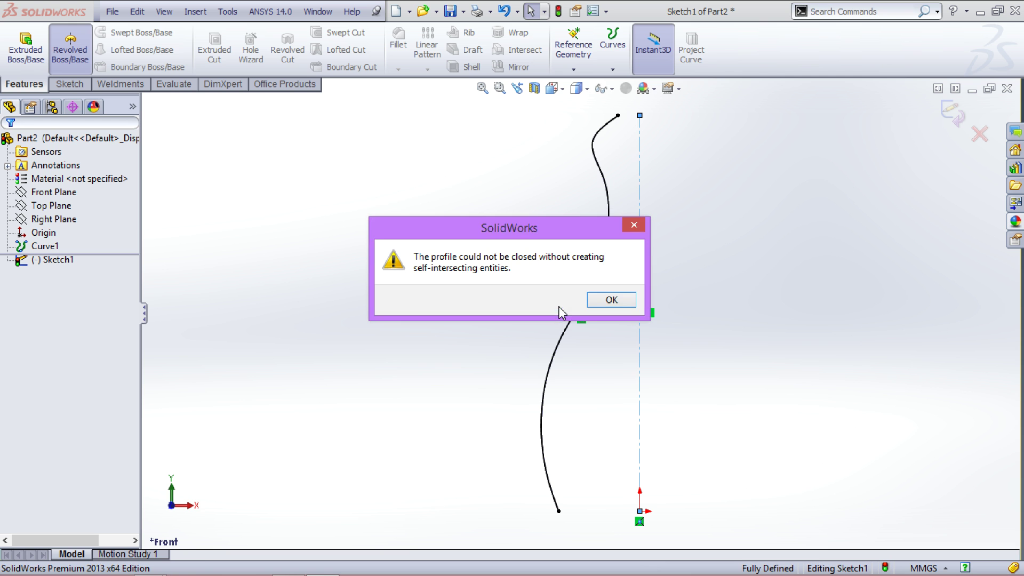
left_click(612, 300)
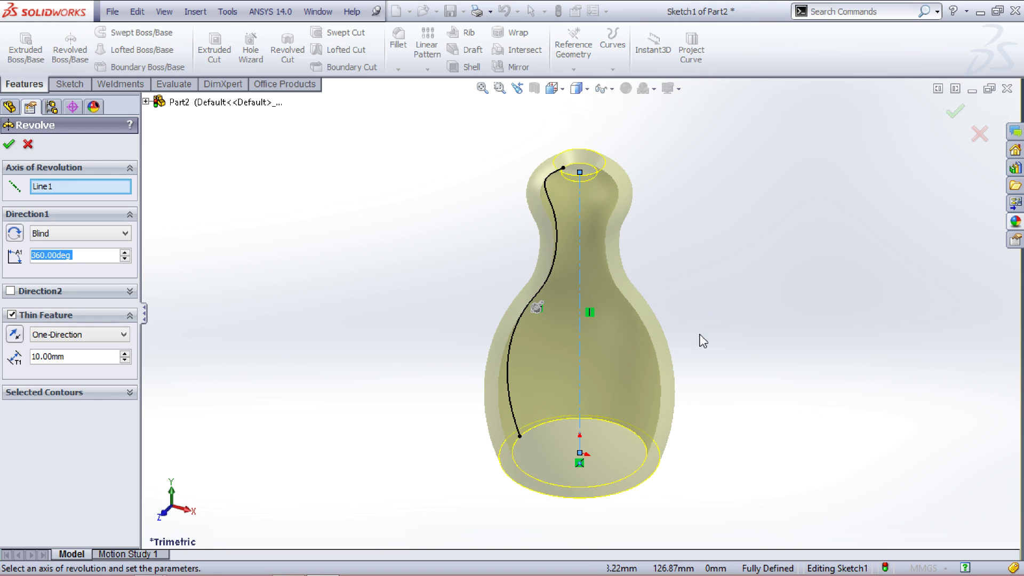
middle_click_drag(777, 336, 793, 299)
key("Escape")
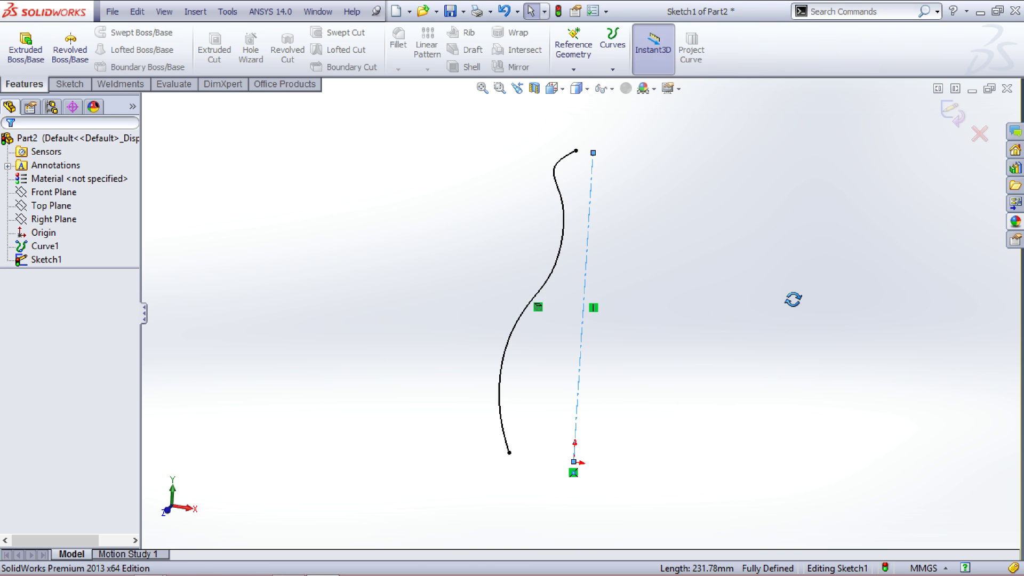
Sketch a horizontal line from the curve's upper end to the upper end of the centerline.
key("ctrl+1")
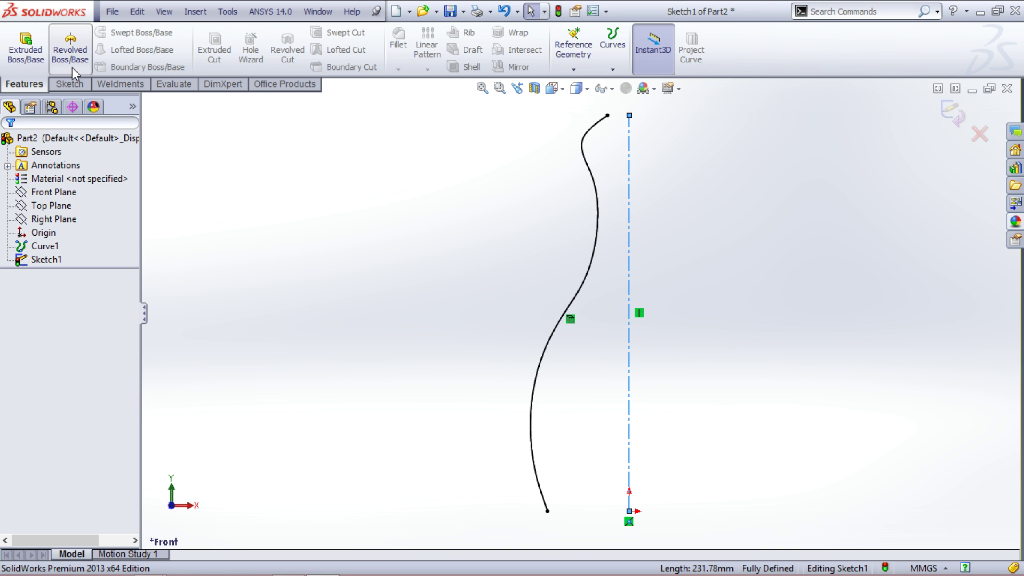
left_click(69, 83)
left_click(90, 32)
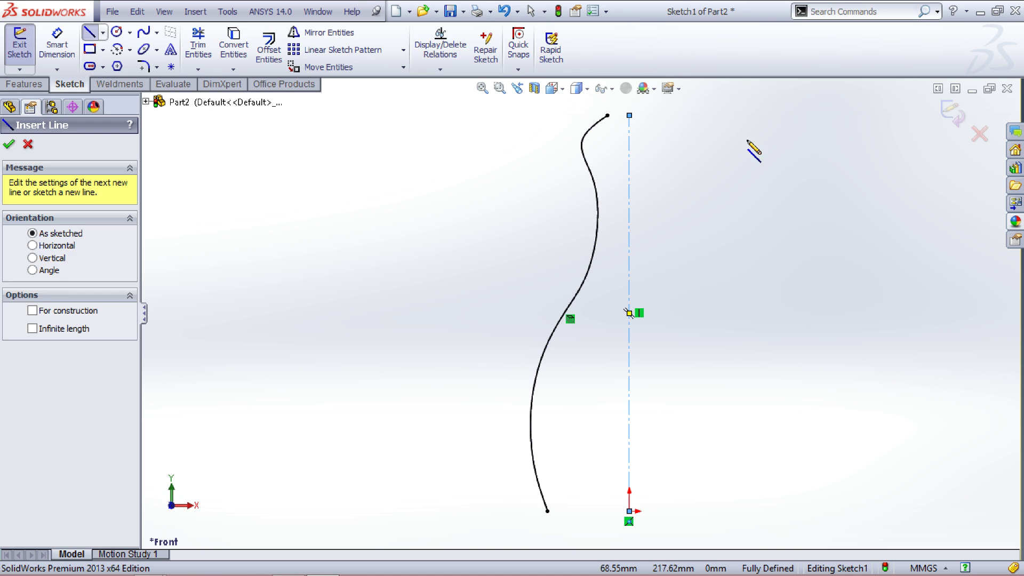
left_click(608, 115)
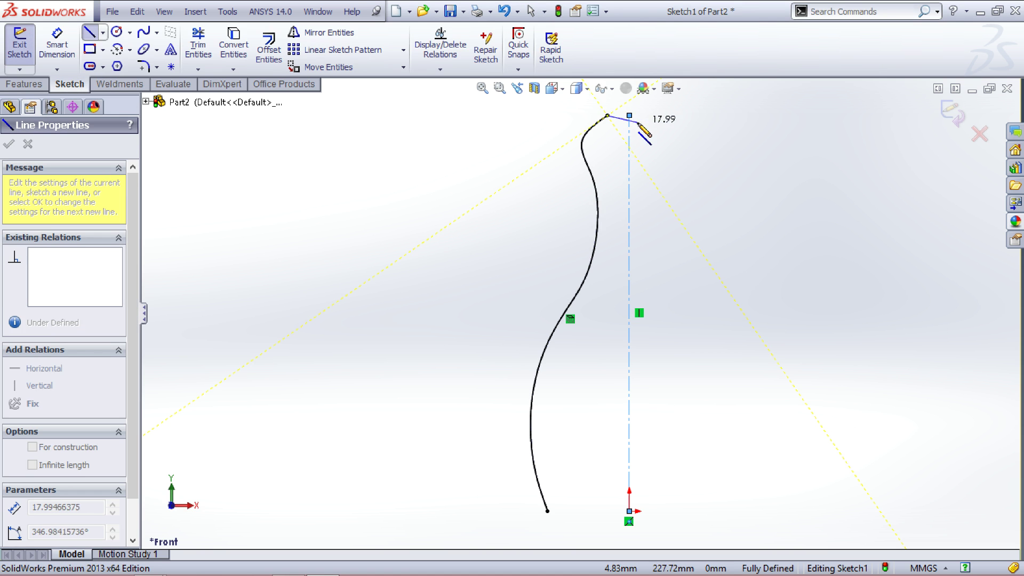
left_click(630, 115)
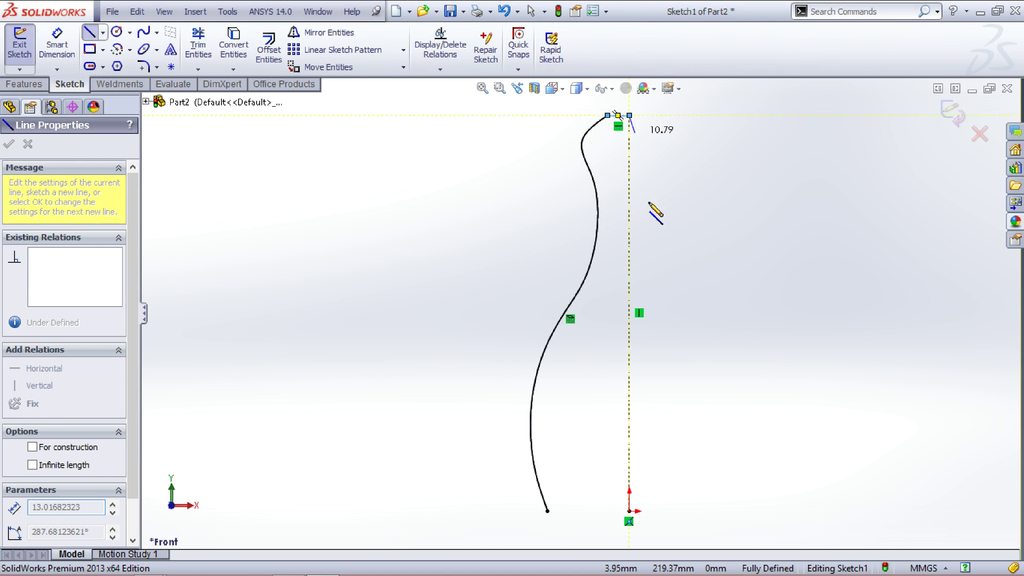
key("Escape")
Sketch a horizontal line from the curve's lower end to the origin.
key("l")
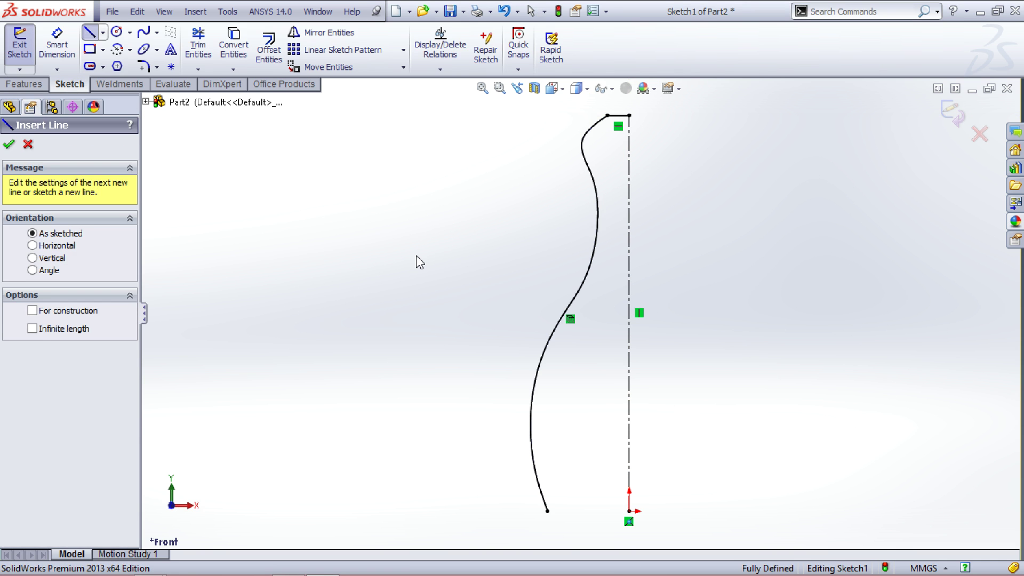
left_click(548, 511)
left_click(630, 511)
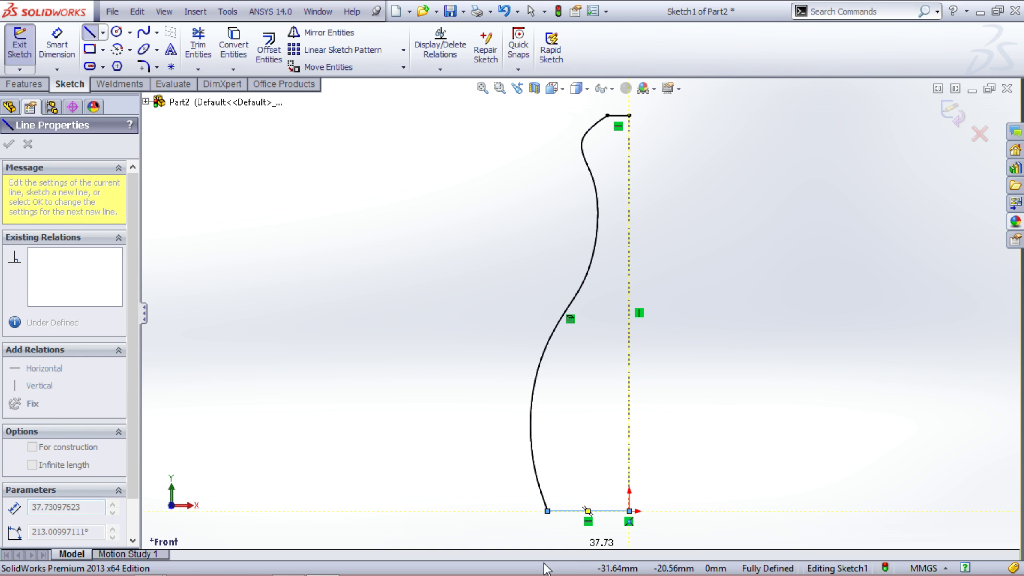
key("Escape")
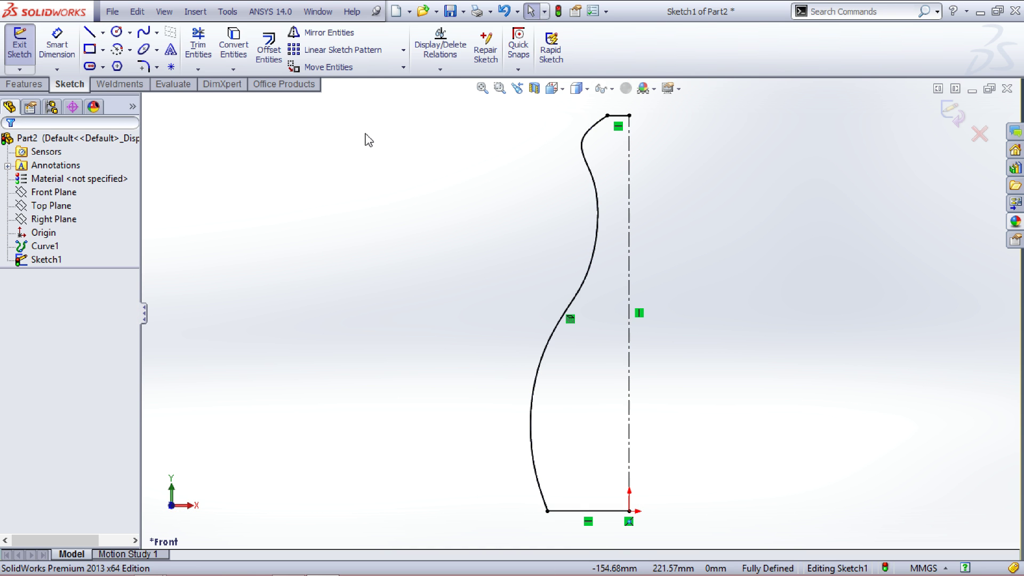
Start a Revolved Boss/Base of the bottle profile about the vertical centerline, letting the open sketch close automatically.
left_click(24, 83)
left_click(70, 49)
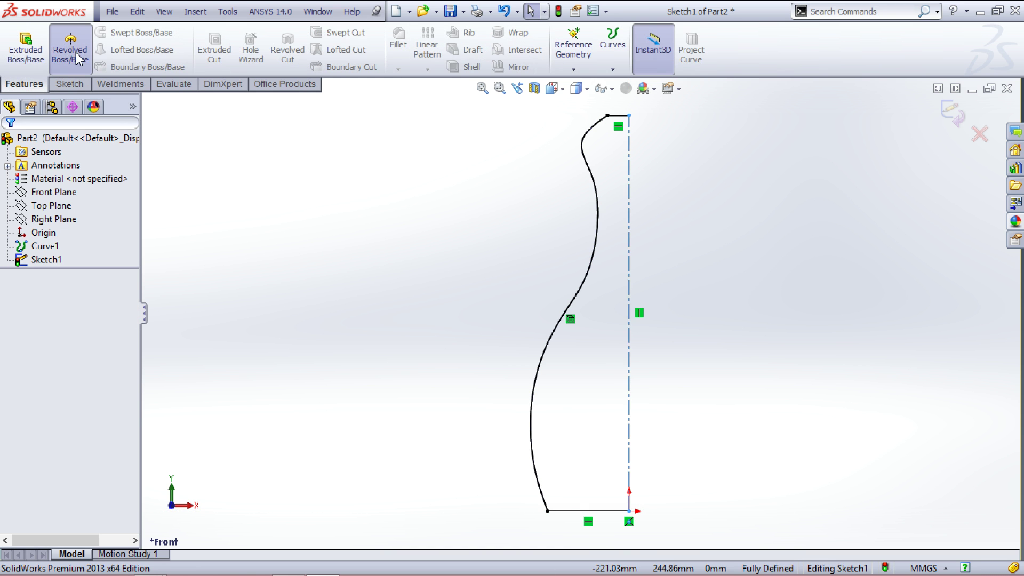
left_click(565, 305)
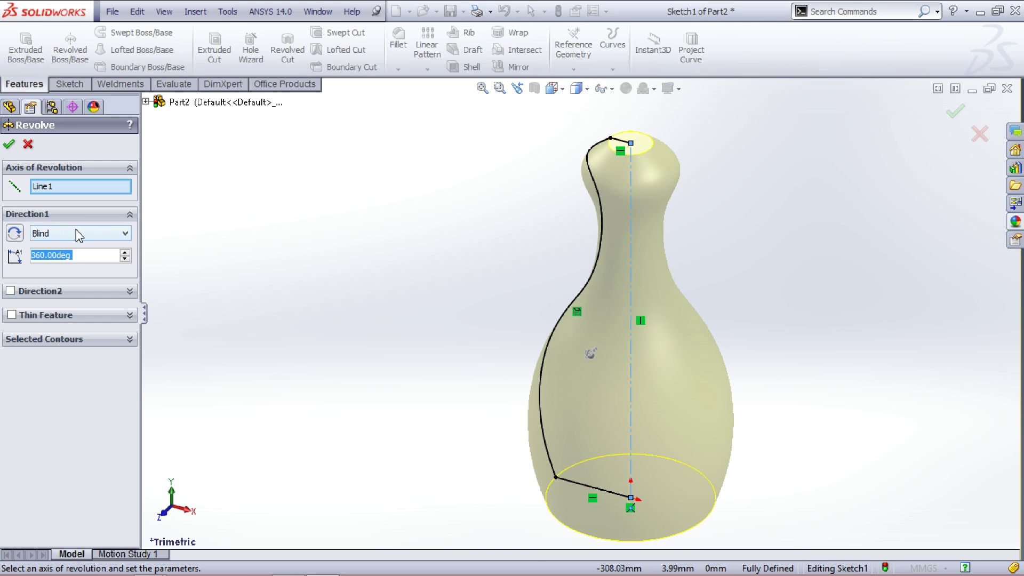
Try revolve angles of 340 and 350 degrees and inspect the gap in the preview.
left_click(124, 258)
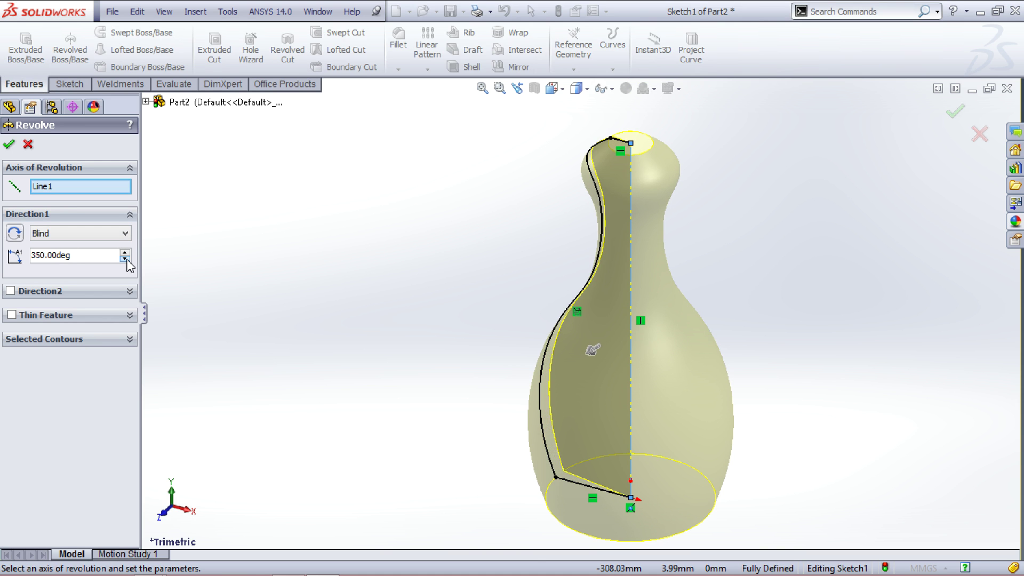
left_click(125, 259)
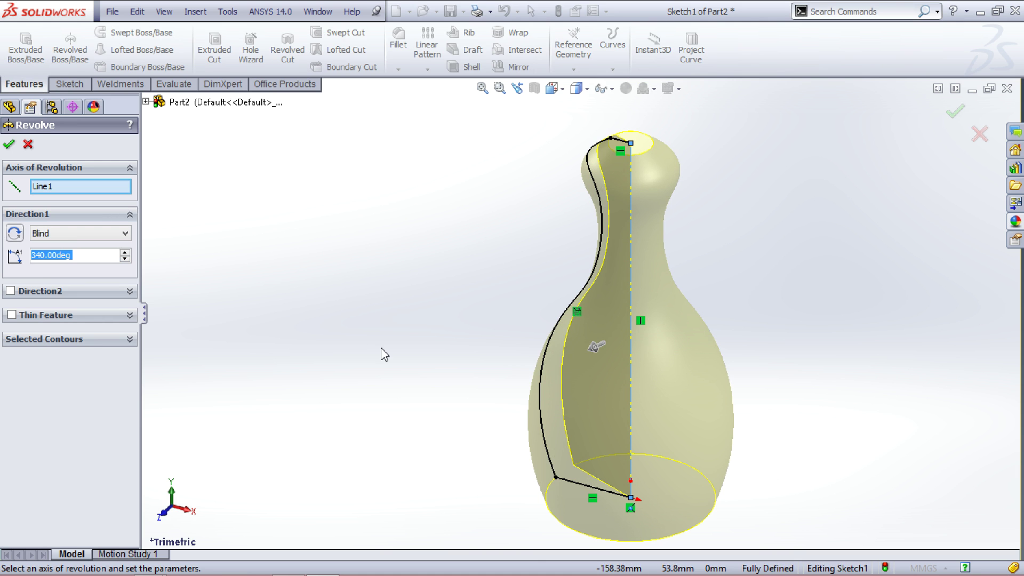
key("BackSpace")
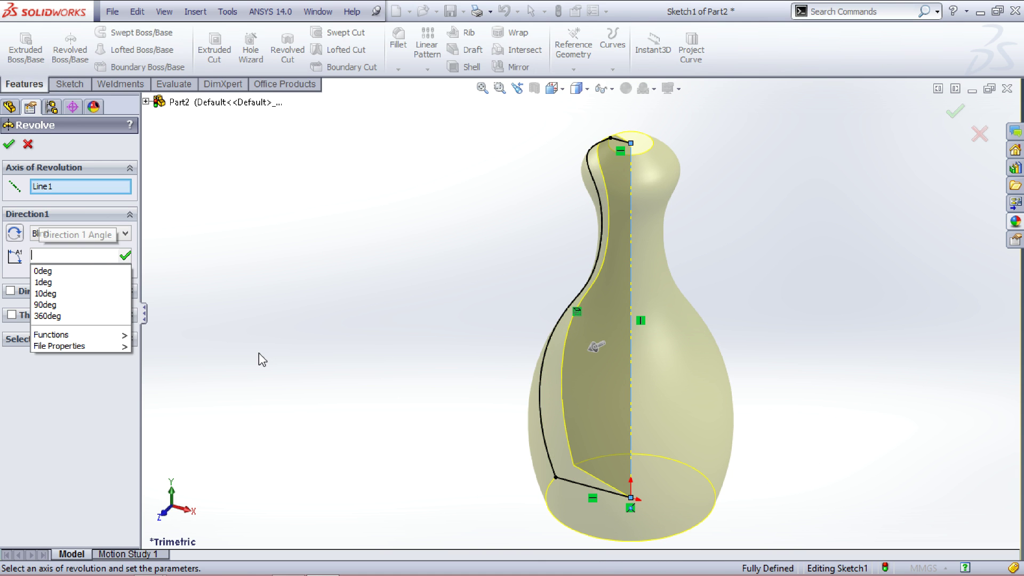
type("350")
key("Return")
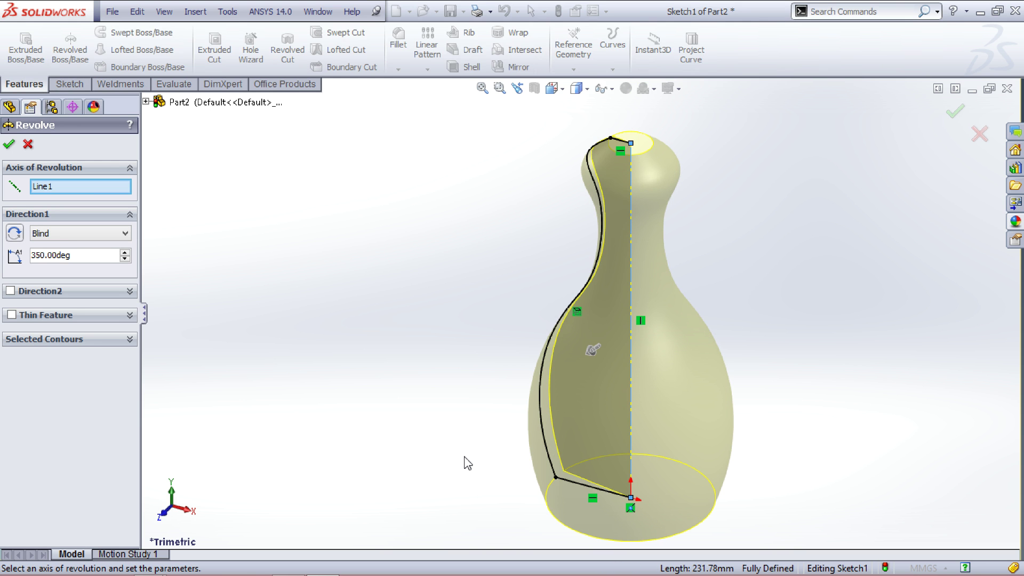
mouse_move(496, 407)
middle_mouse_down()
mouse_move(427, 411)
mouse_move(620, 381)
mouse_move(539, 462)
mouse_move(542, 492)
mouse_move(519, 496)
middle_mouse_up()
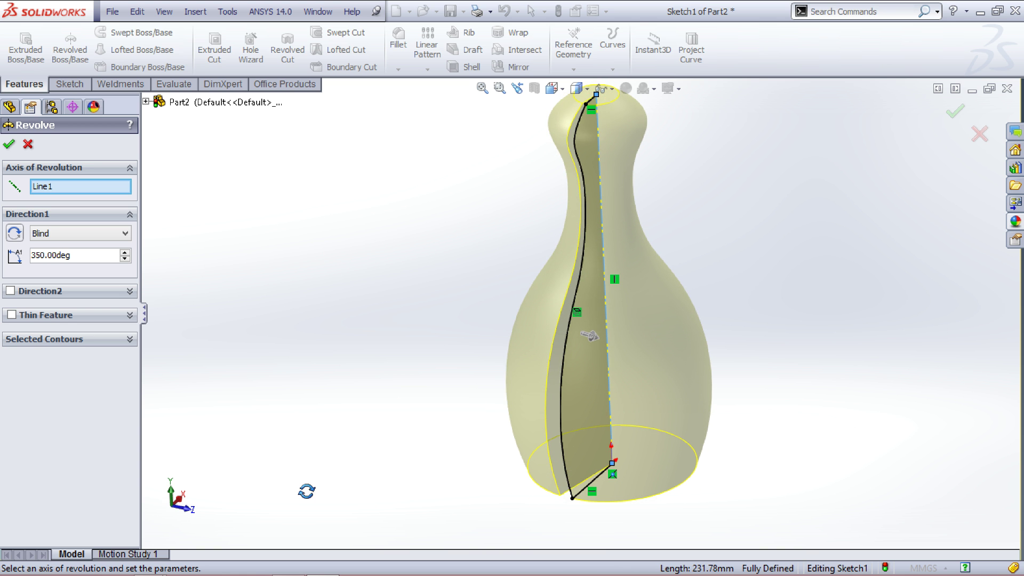
Reduce the revolve angle to 314 degrees to widen the preview gap, and return it to 360 degrees.
left_click(125, 259)
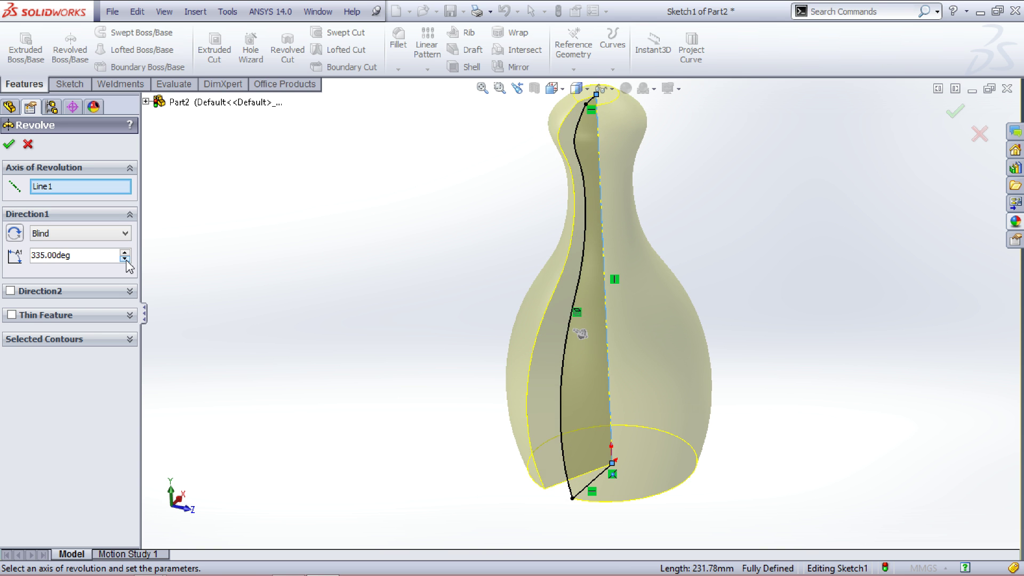
left_click_drag(125, 259, 125, 259)
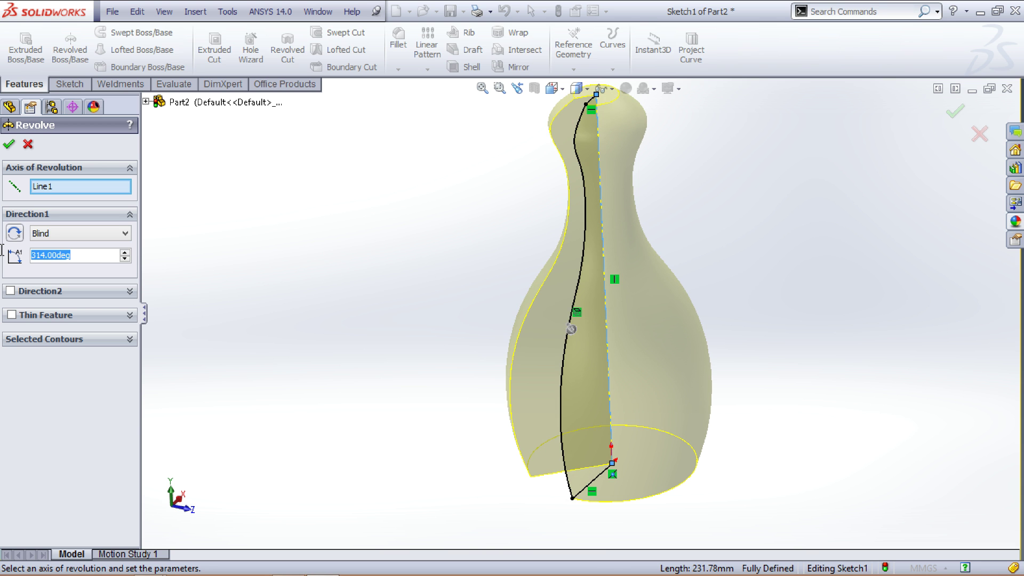
type("360")
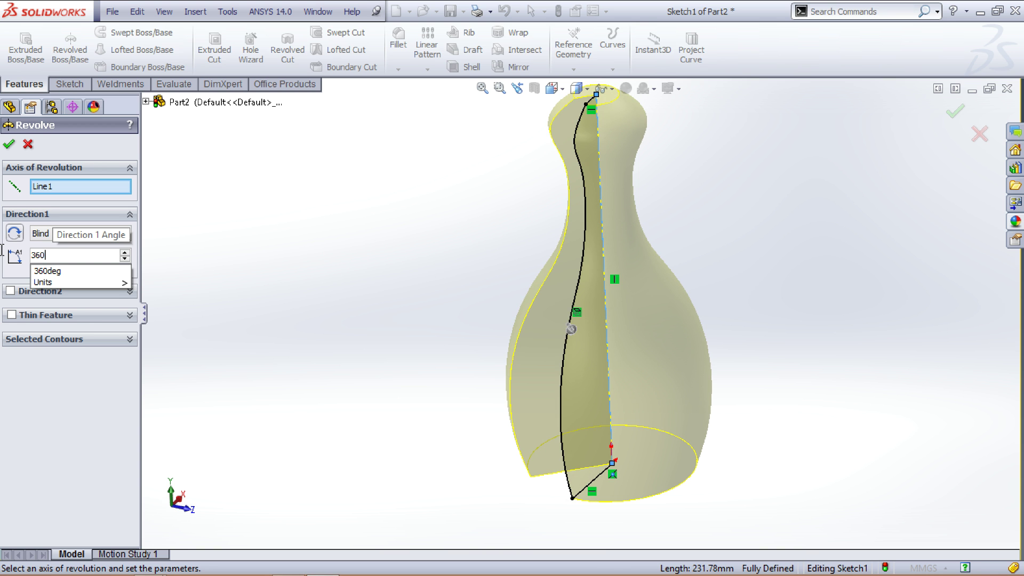
key("Return")
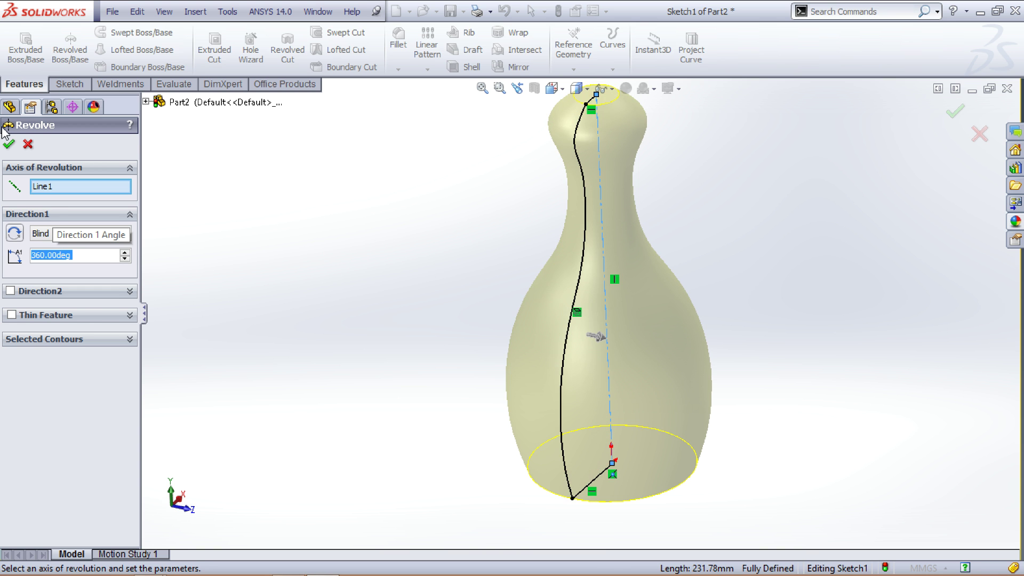
Complete the 360-degree revolve of the bottle profile about the vertical centerline.
left_click(9, 144)
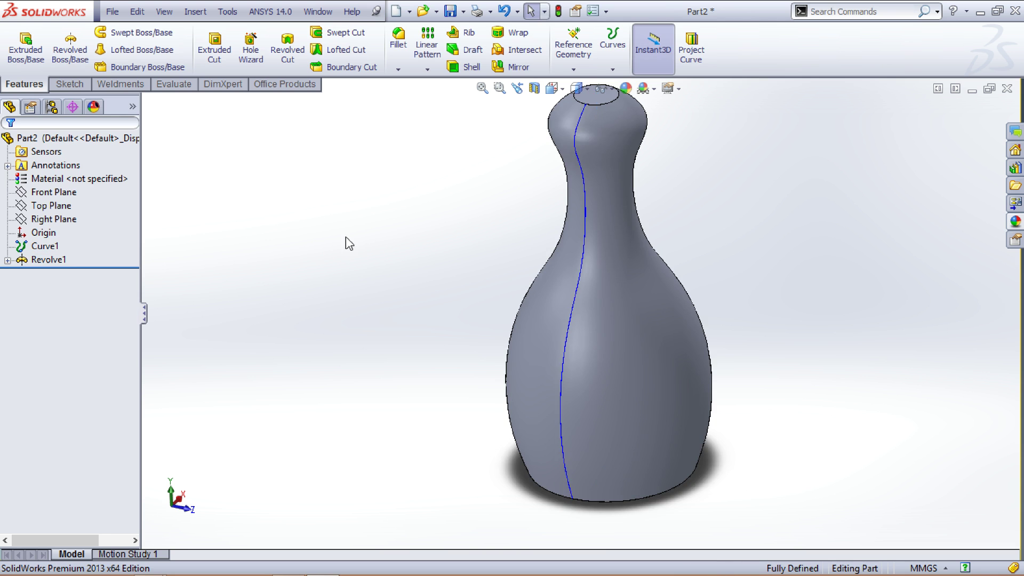
scroll(346, 237, "up", 3)
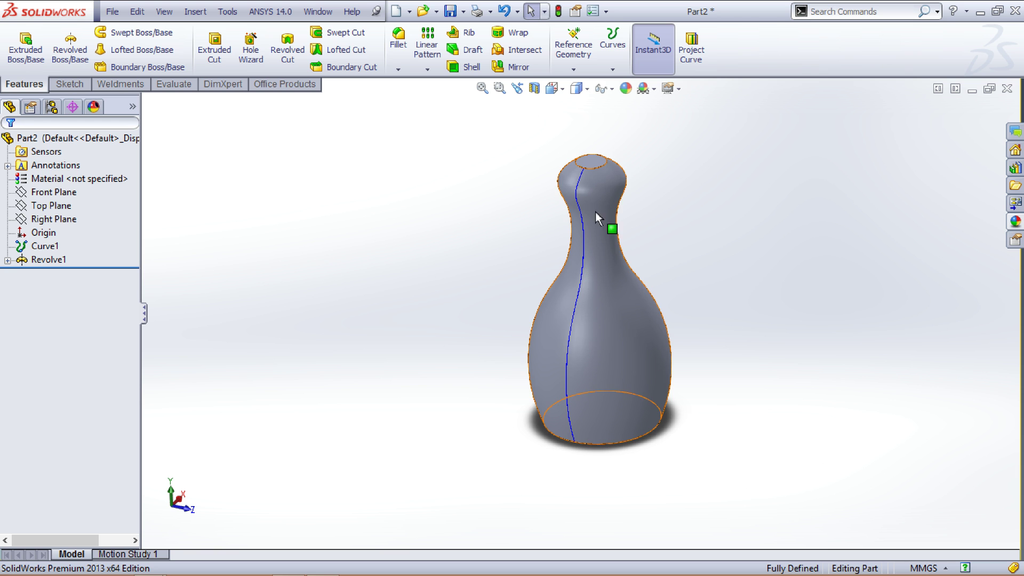
Start a sketch on the bottle's flat top face and convert its circular edge into a sketch circle.
left_click(590, 160)
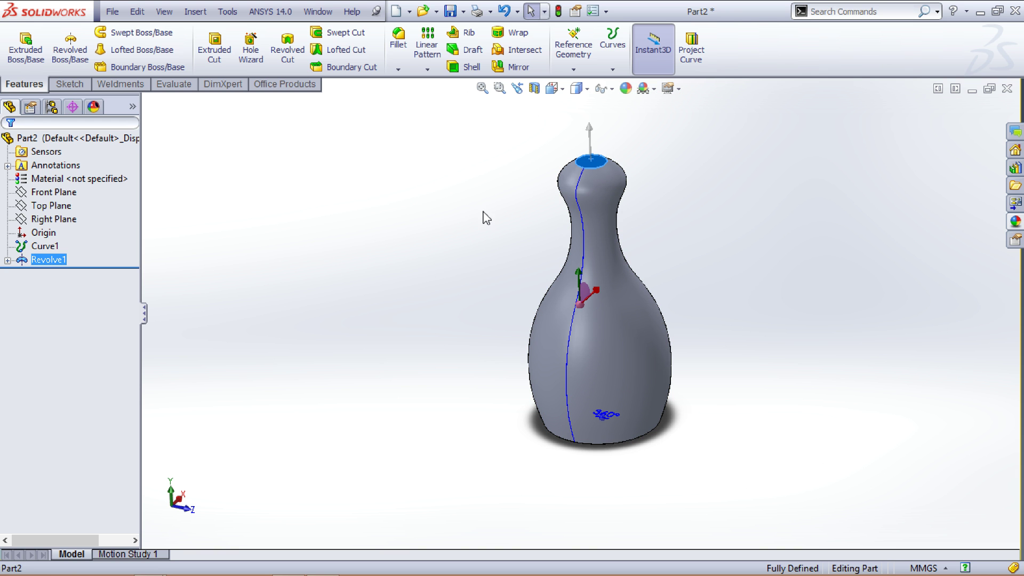
left_click(80, 87)
left_click(19, 42)
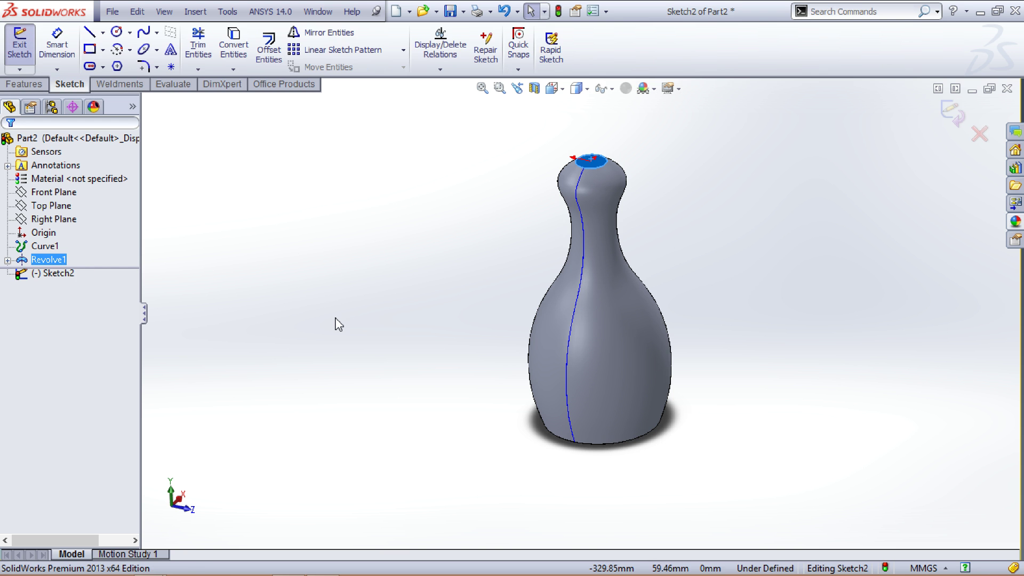
scroll(563, 186, "down", 2)
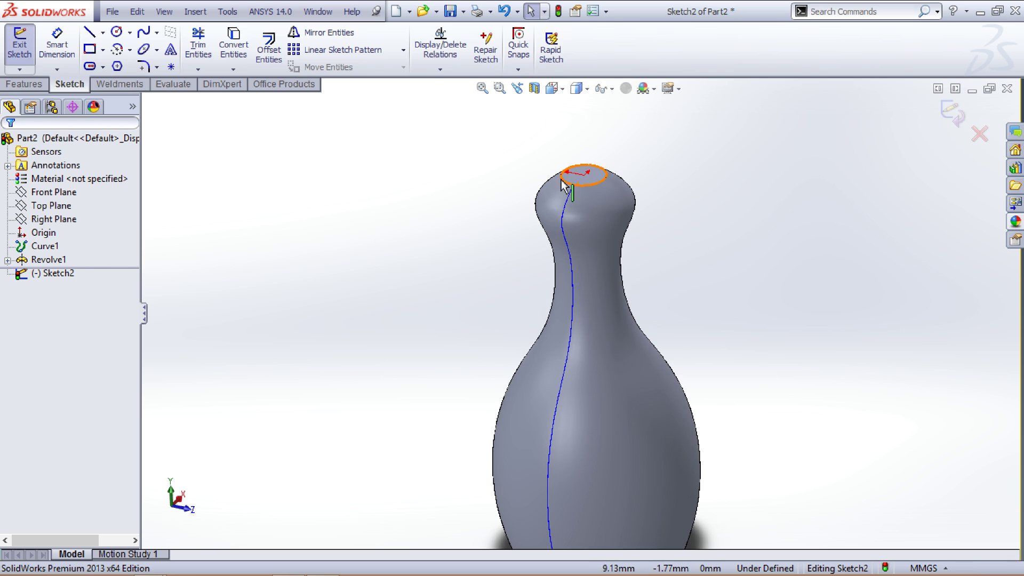
left_click(233, 33)
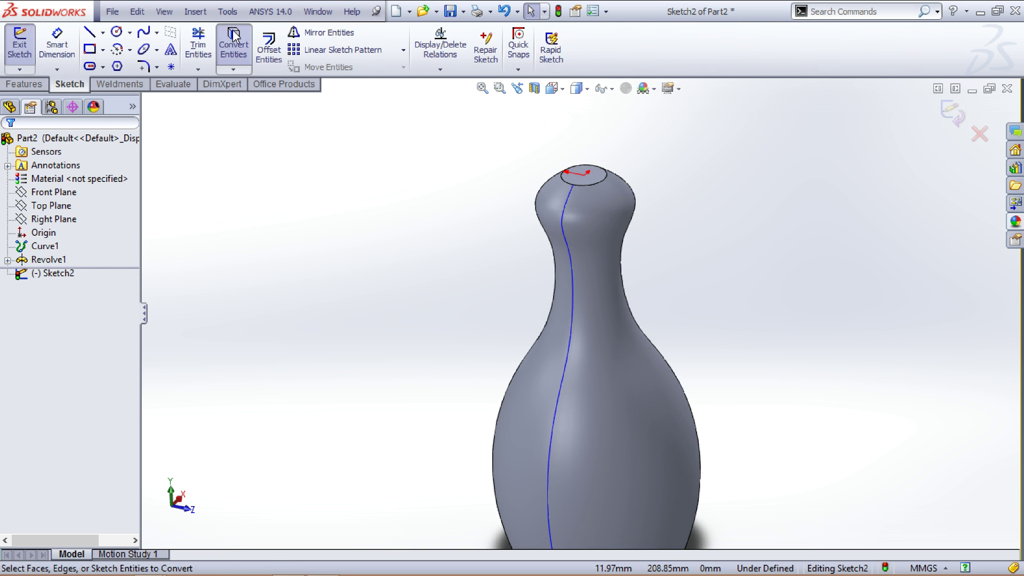
left_click(595, 185)
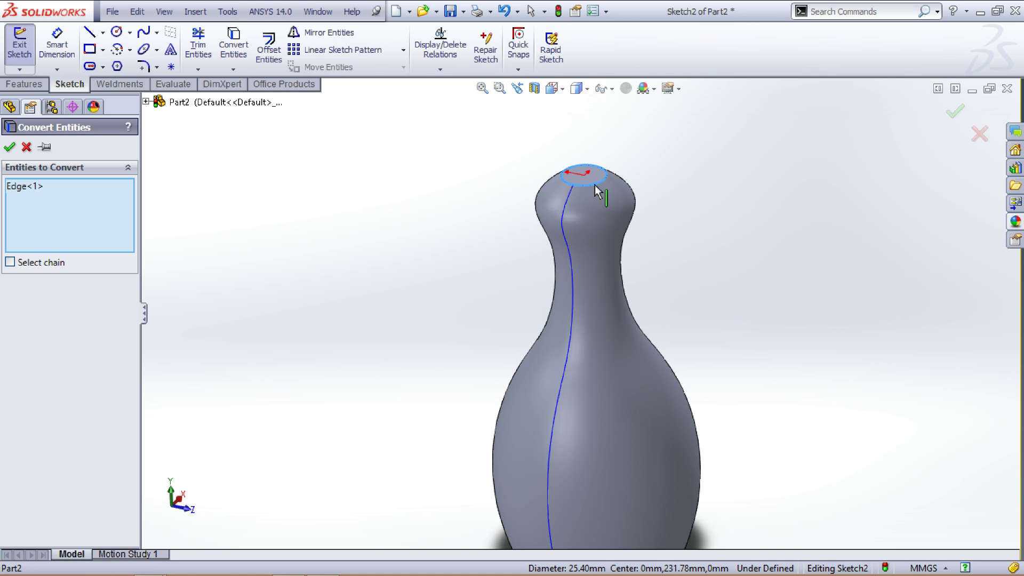
left_click(9, 149)
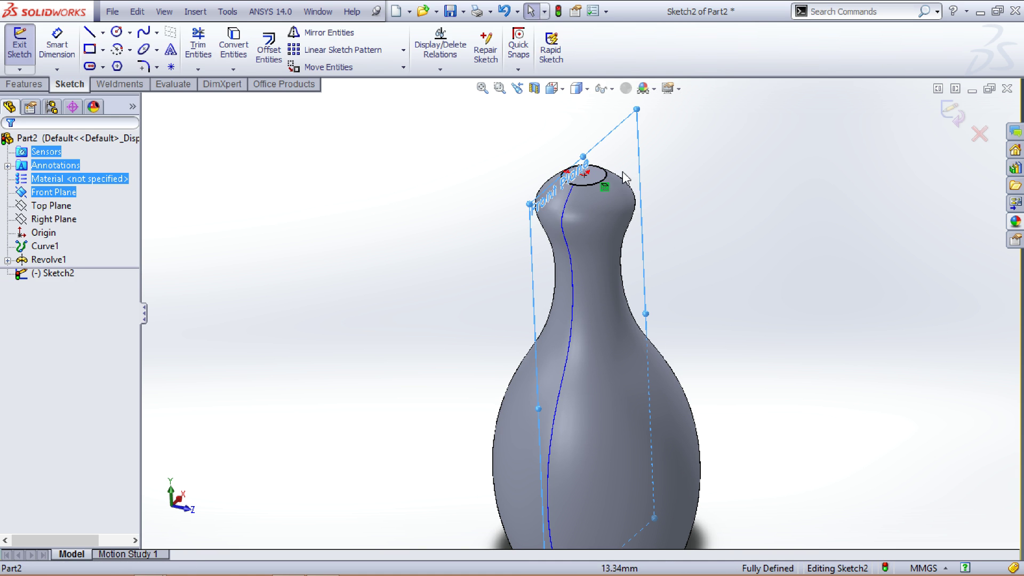
left_click(656, 246)
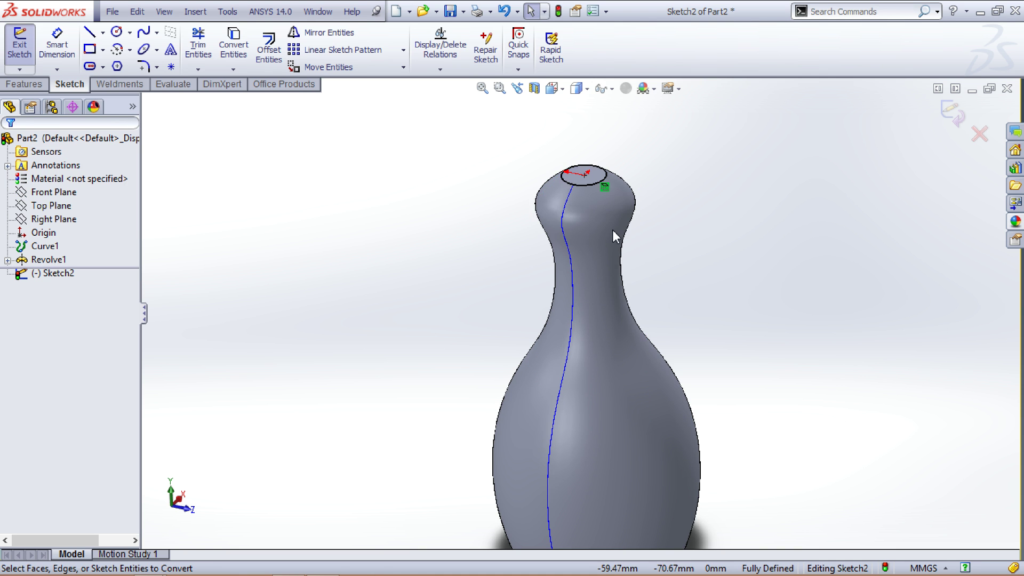
Extrude the converted circle upward as a blind boss 15 mm deep, merged with the bottle body.
scroll(578, 187, "down", 2)
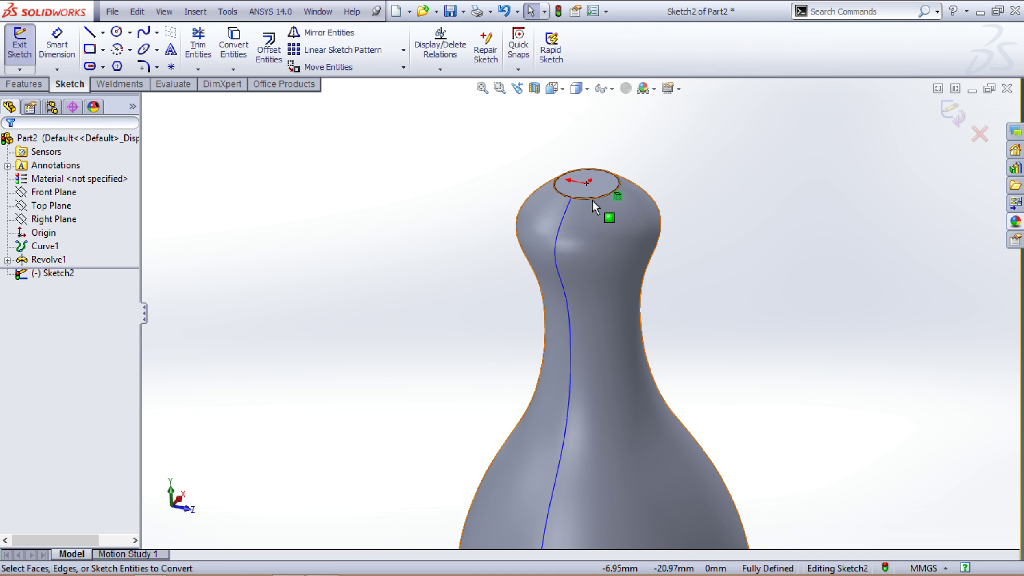
scroll(813, 249, "up", 2)
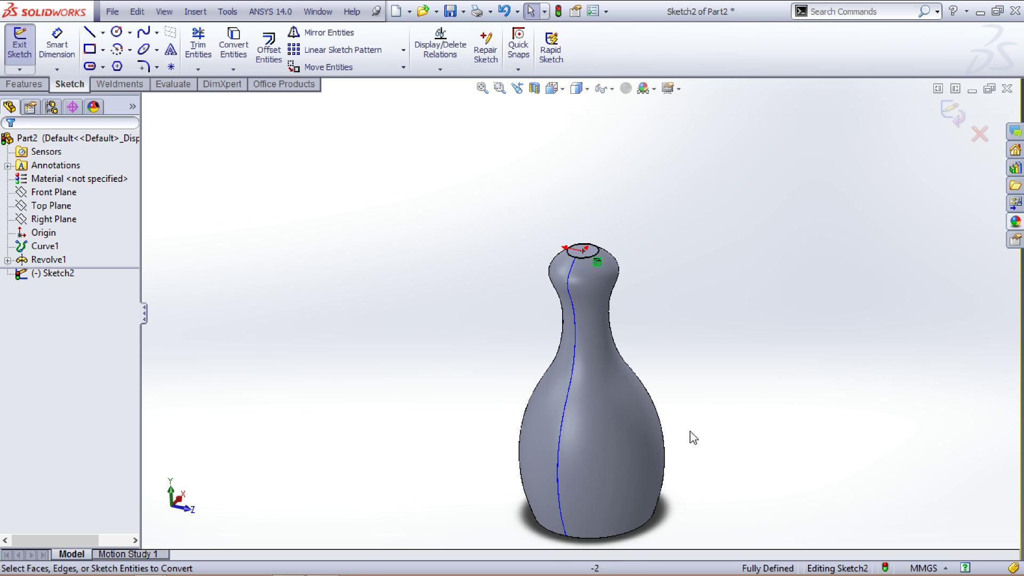
scroll(611, 477, "down", 2)
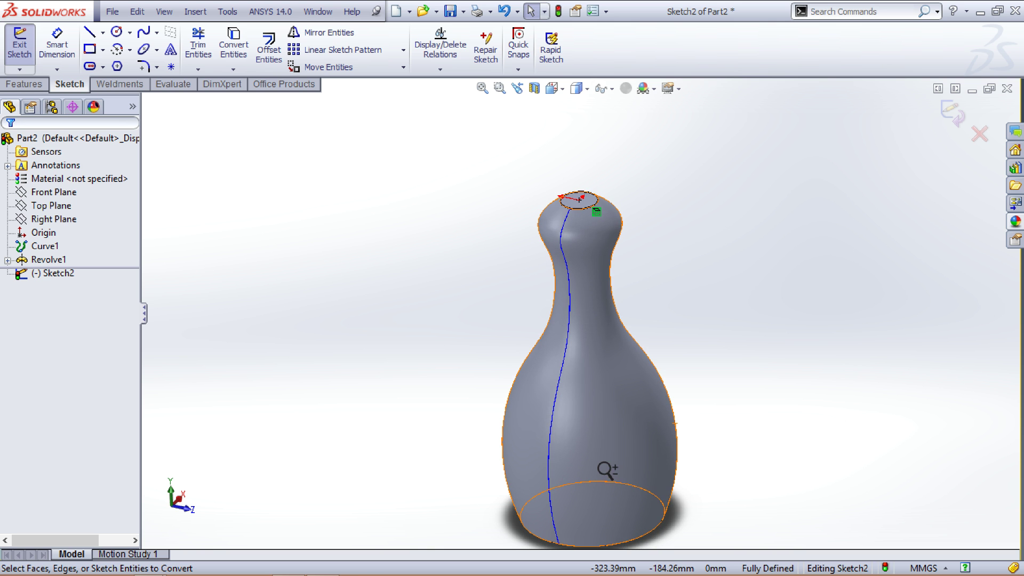
left_click(23, 84)
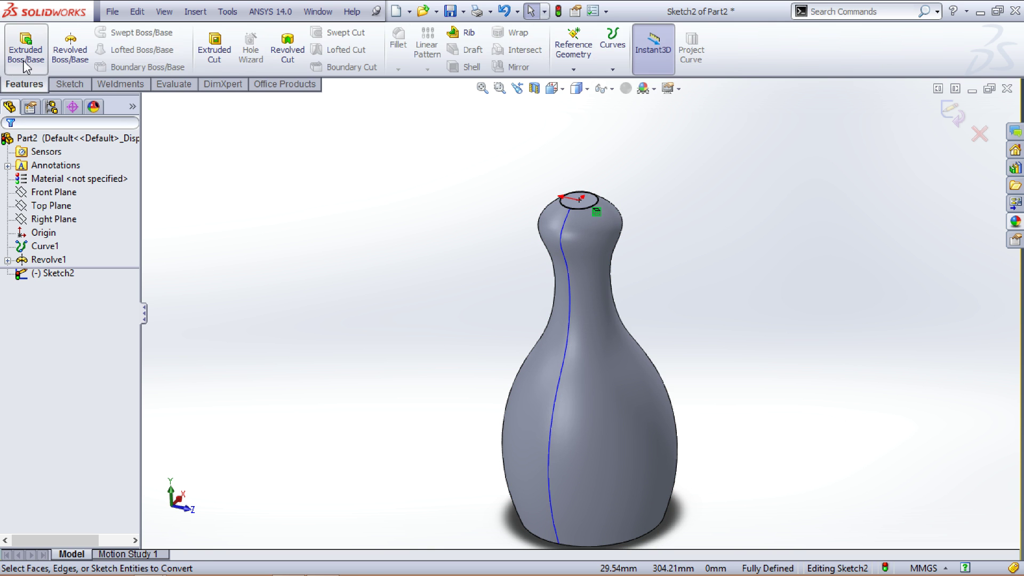
left_click(43, 41)
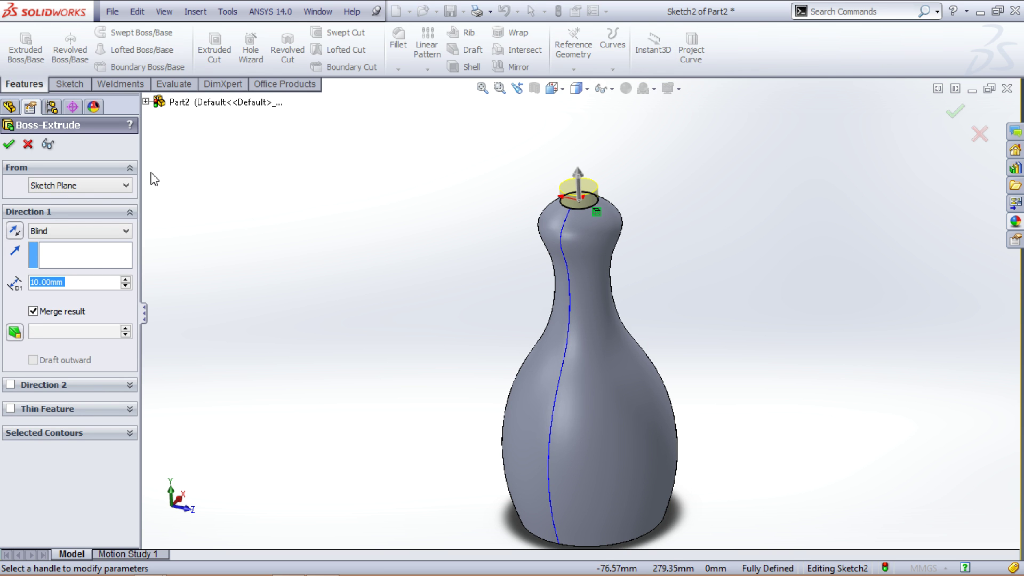
type("15")
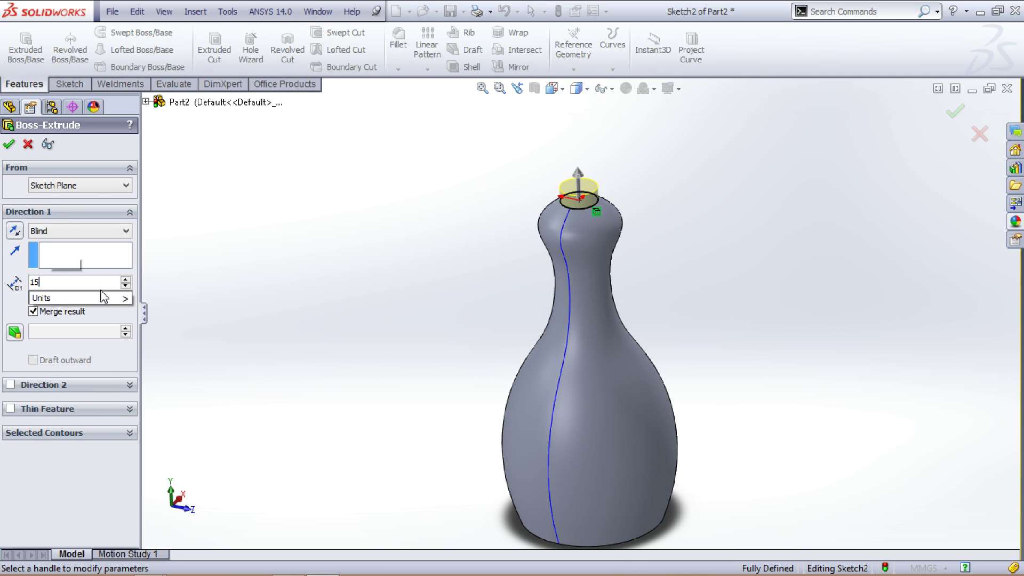
key("Return")
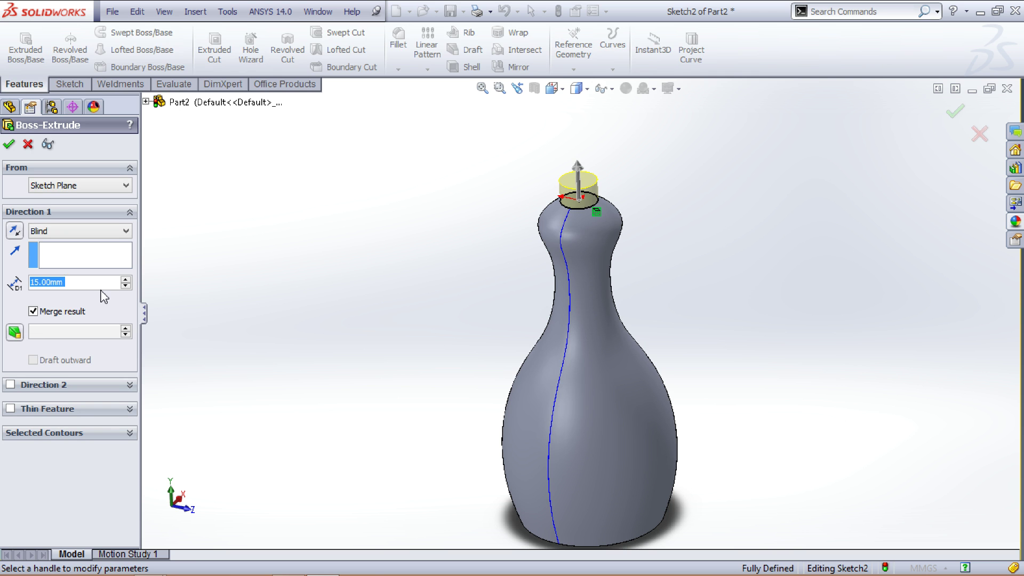
left_click(10, 147)
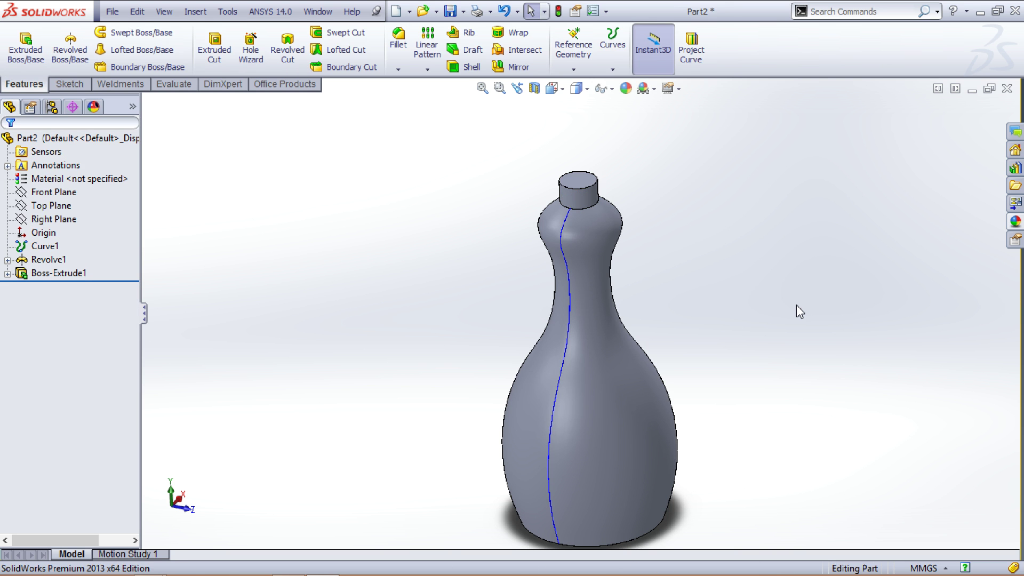
Start a sketch on the Front Plane and draw a vertical centerline about 261 mm long, from below the base through the origin to above the neck.
scroll(800, 309, "up", 2)
middle_click_drag(794, 320, 701, 324)
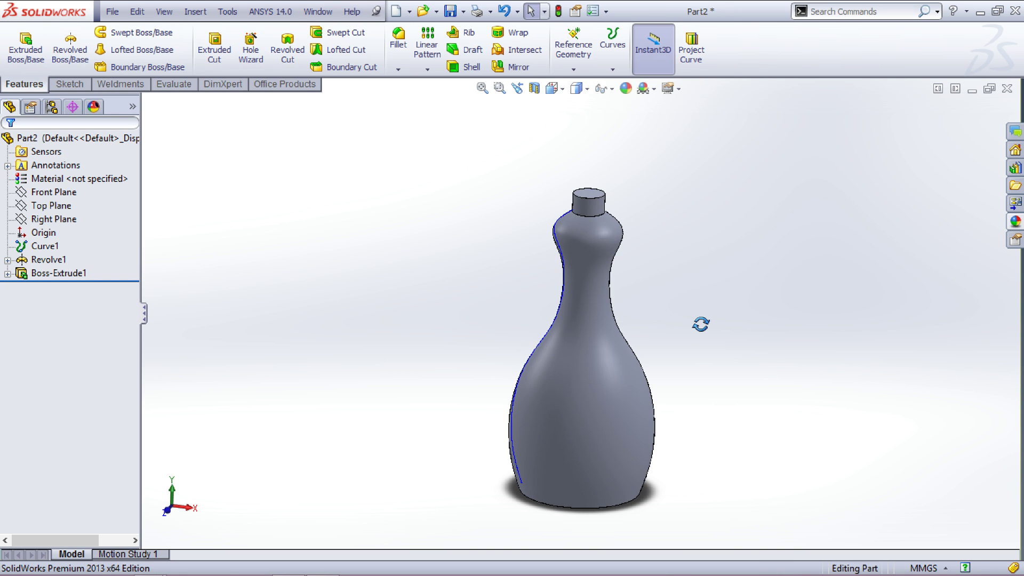
middle_click_drag(675, 392, 682, 368)
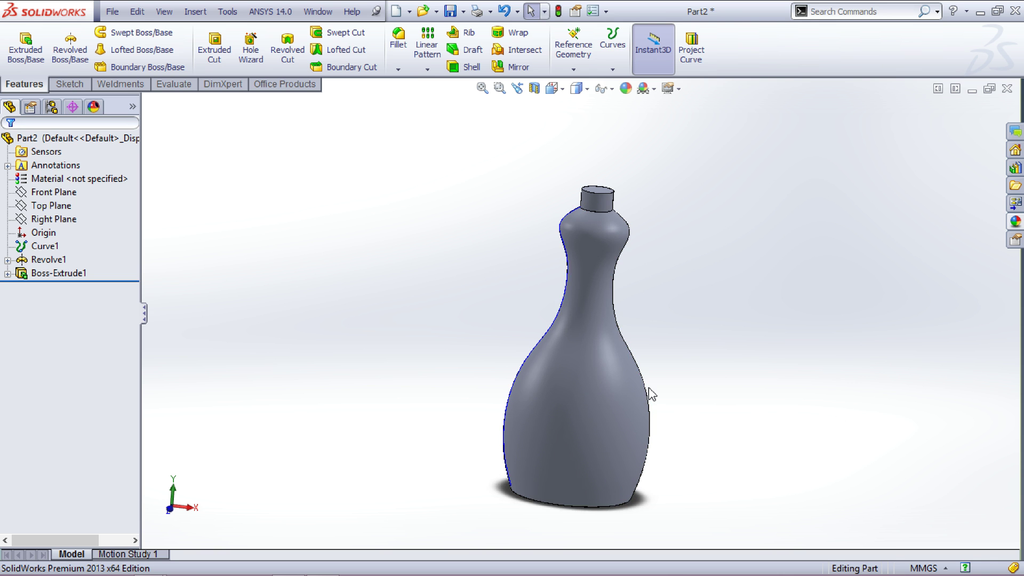
left_click(46, 192)
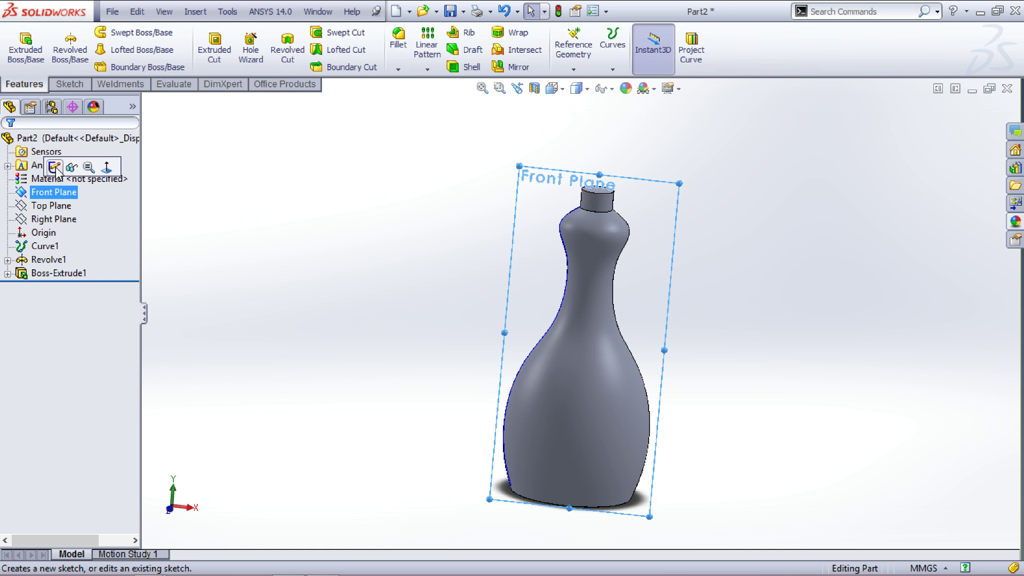
left_click(54, 167)
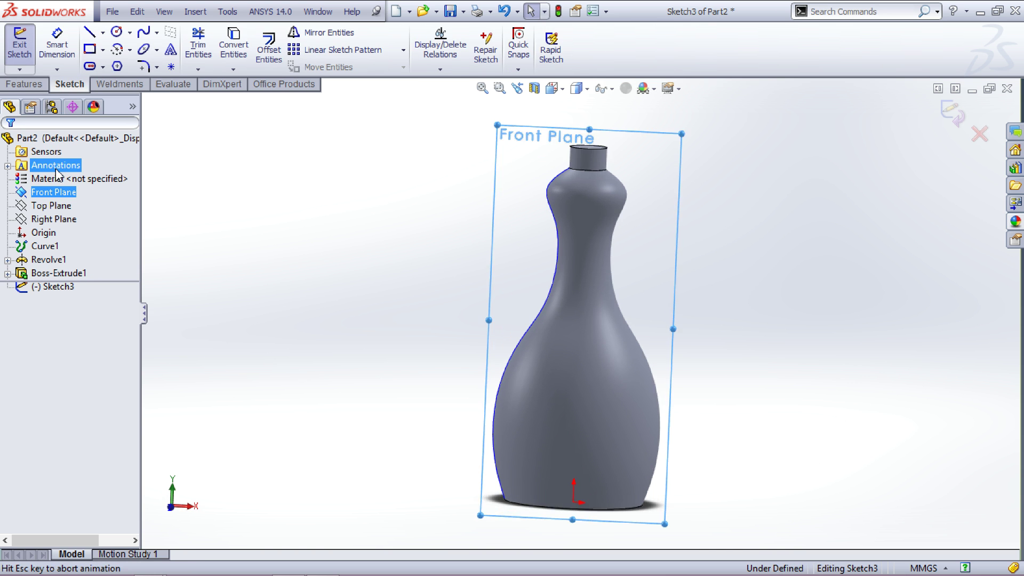
left_click(104, 34)
left_click(122, 66)
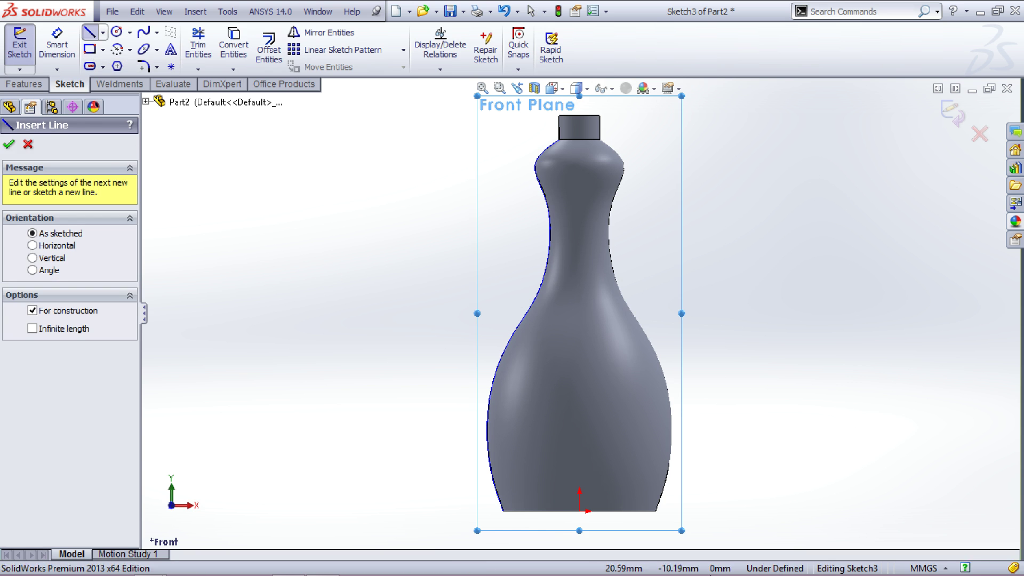
left_click(579, 517)
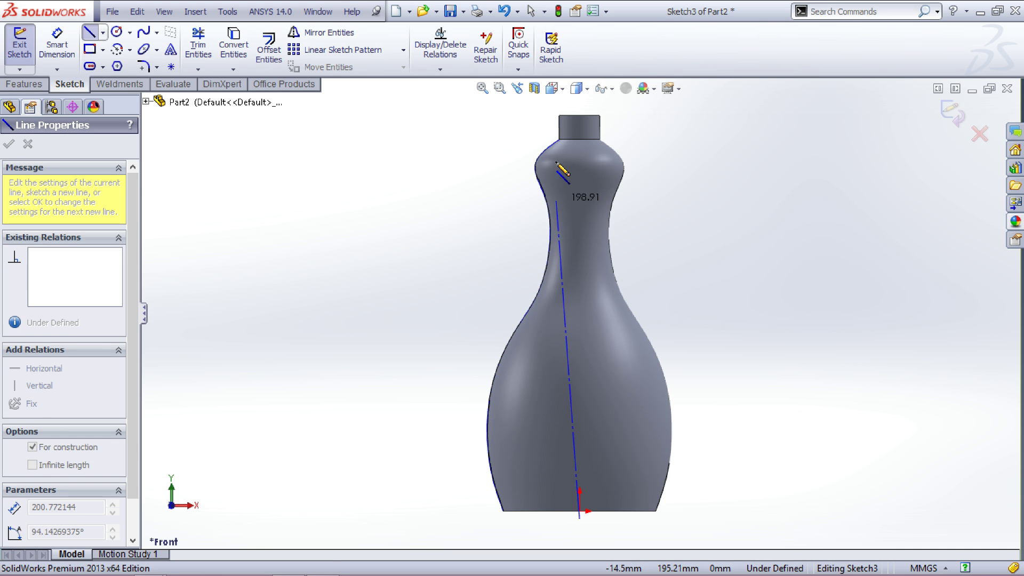
left_click(579, 101)
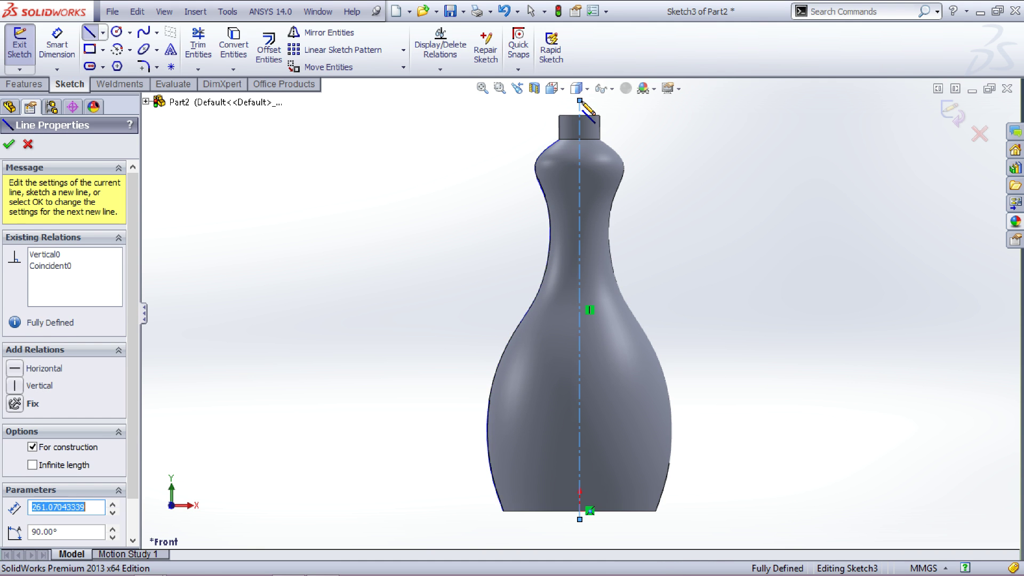
key("Escape")
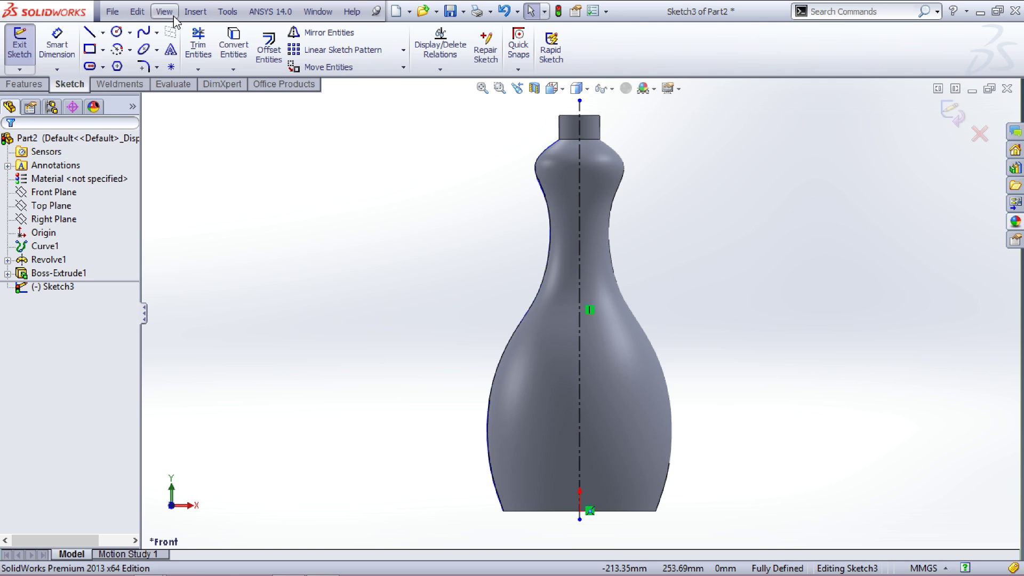
Sketch a slanted line from a centerline point above the origin, up and left to about 40 mm from the centerline.
left_click(90, 33)
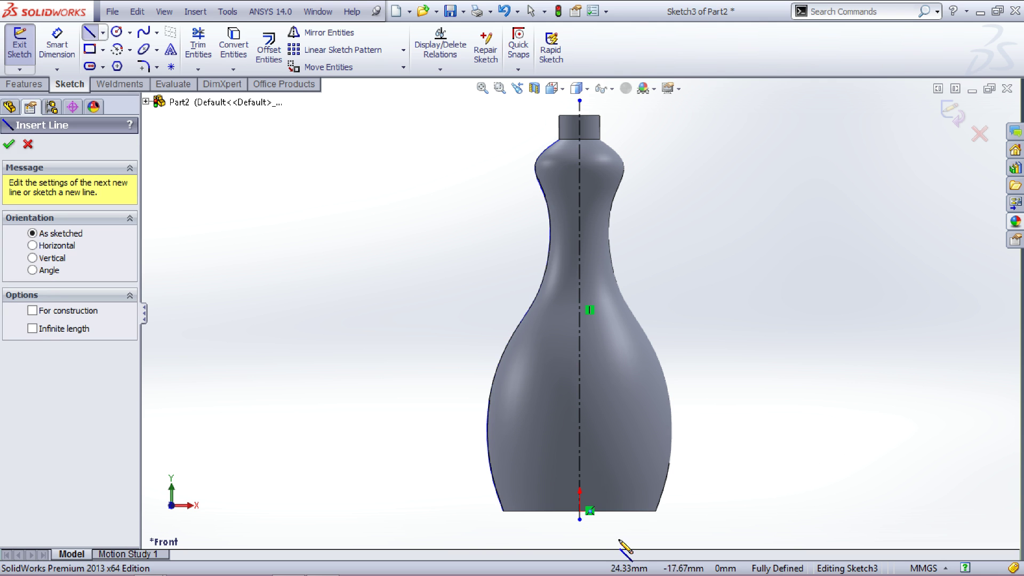
left_click(580, 477)
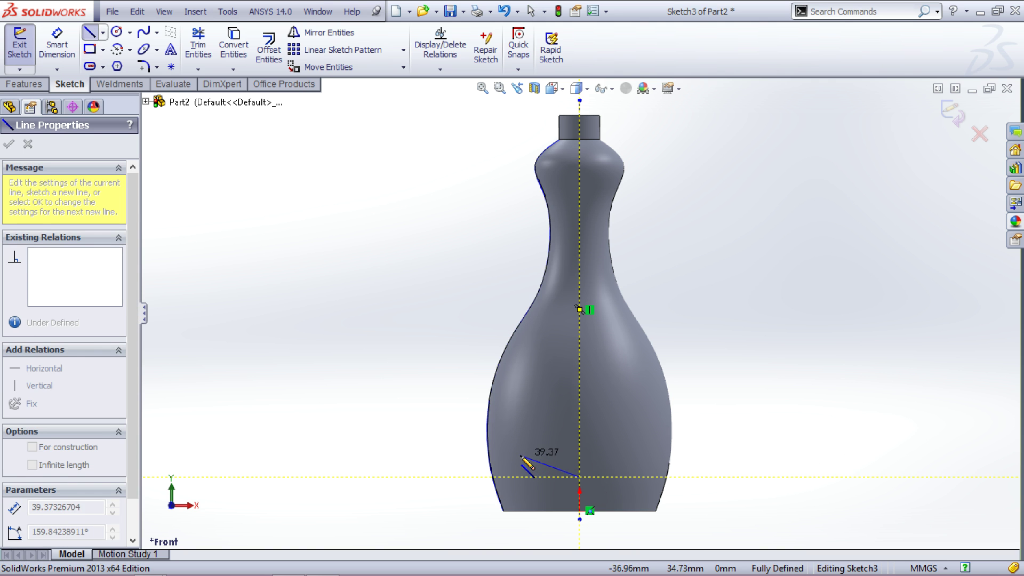
left_click(515, 452)
key("Escape")
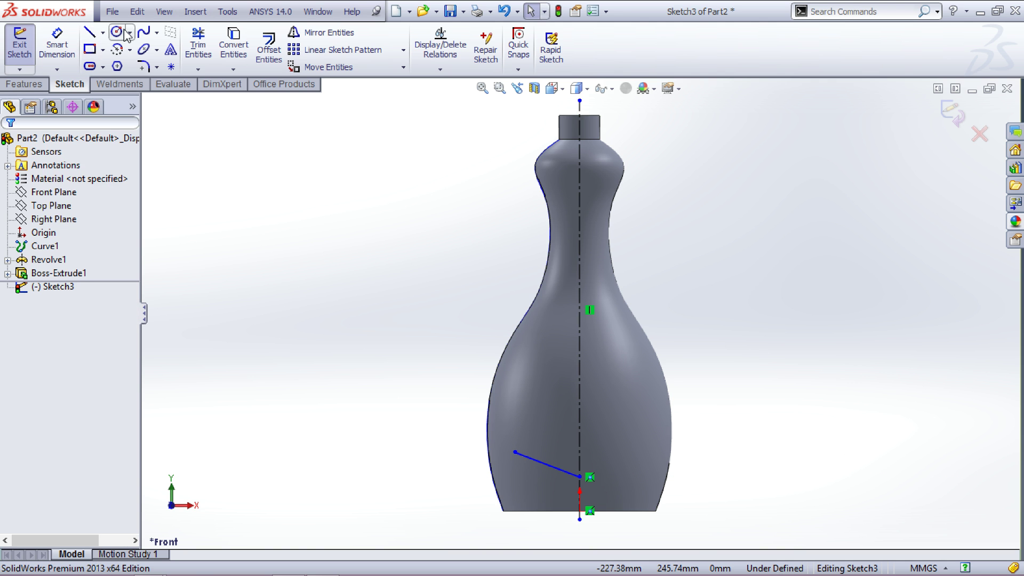
Sketch a three-point spline from the slanted line's free end up to the centerline, and move their shared corner down to make the line horizontal.
left_click(144, 33)
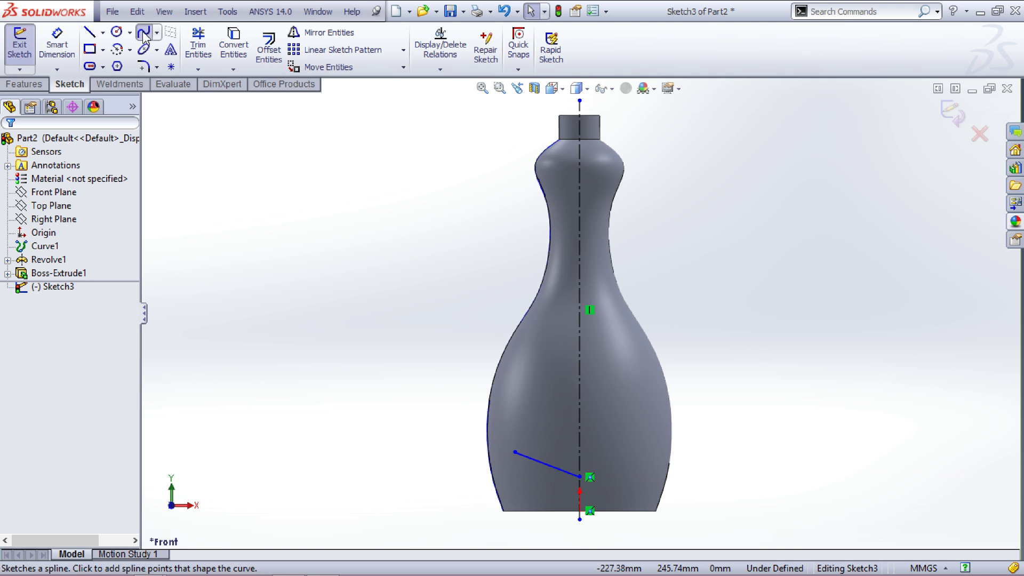
left_click(515, 452)
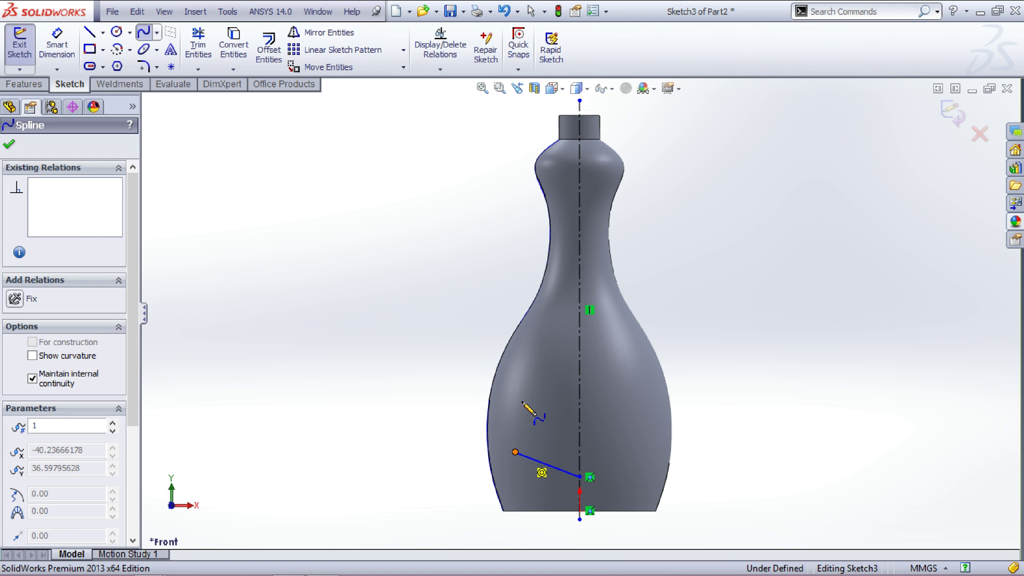
left_click(536, 349)
left_click(580, 336)
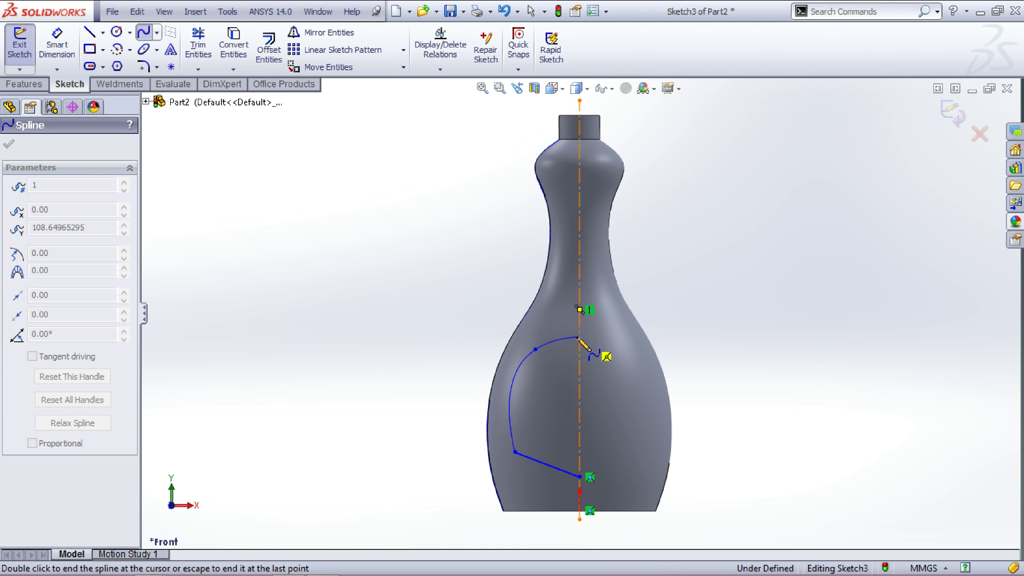
key("Escape")
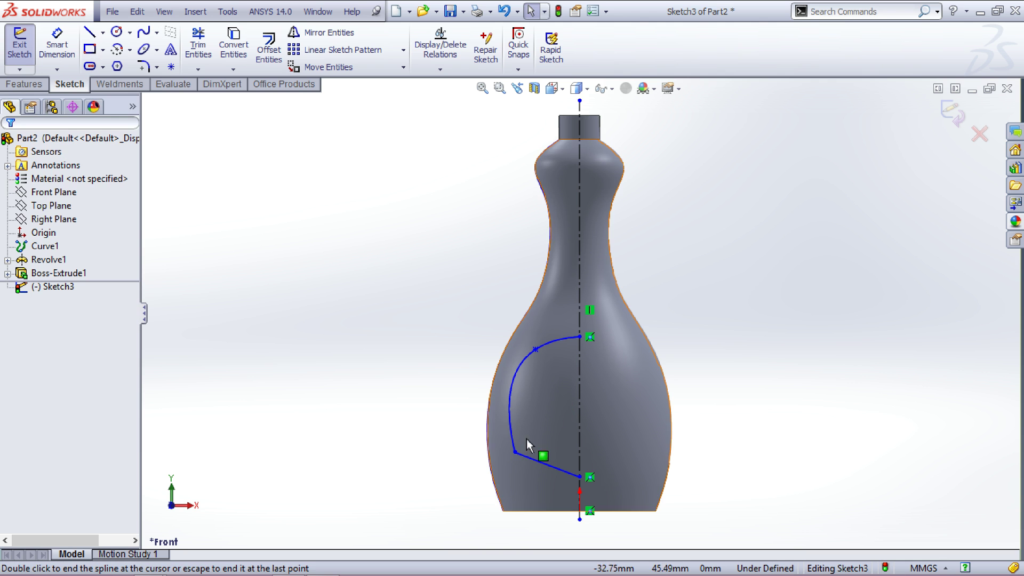
left_click_drag(516, 452, 517, 476)
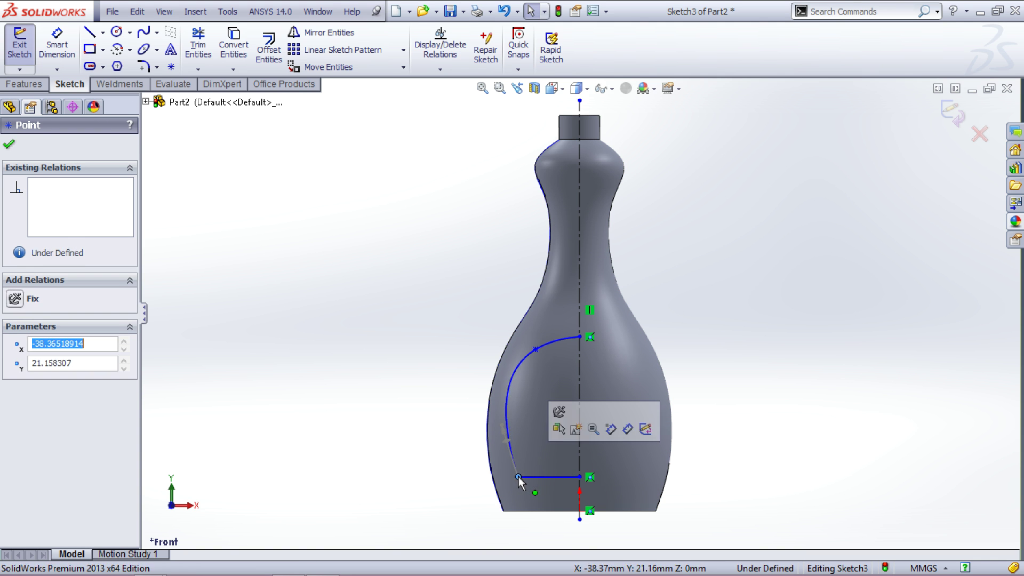
left_click(780, 426)
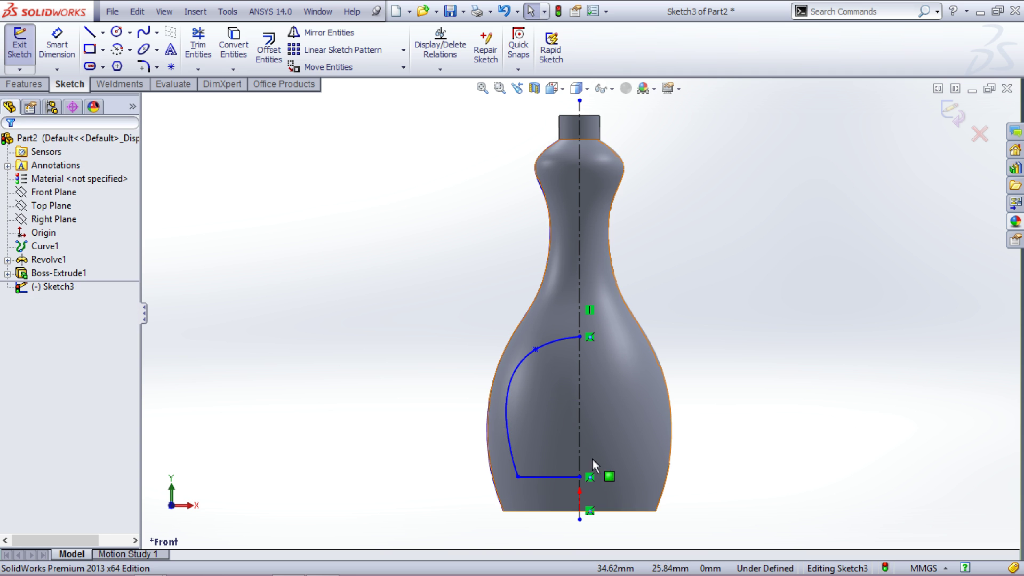
Mirror the spline and the horizontal base line about the vertical centerline to close the symmetric outline.
left_click(328, 33)
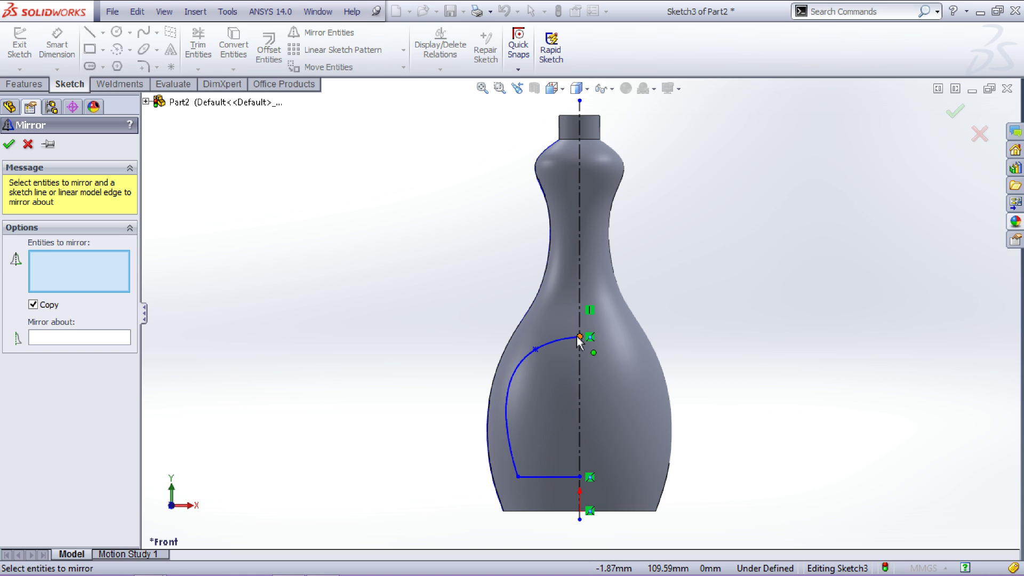
left_click(559, 338)
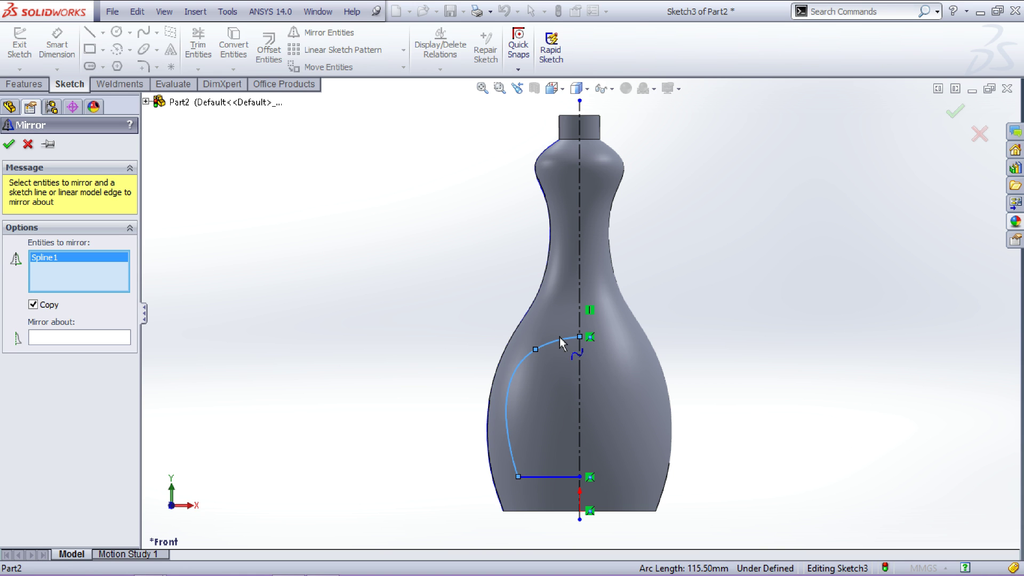
left_click(553, 478)
left_click(88, 349)
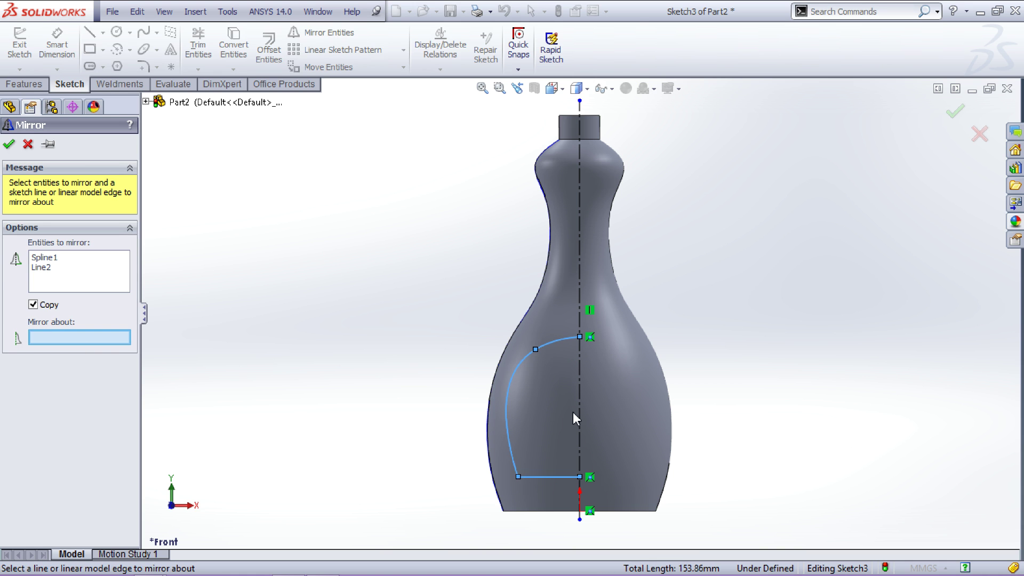
left_click(579, 419)
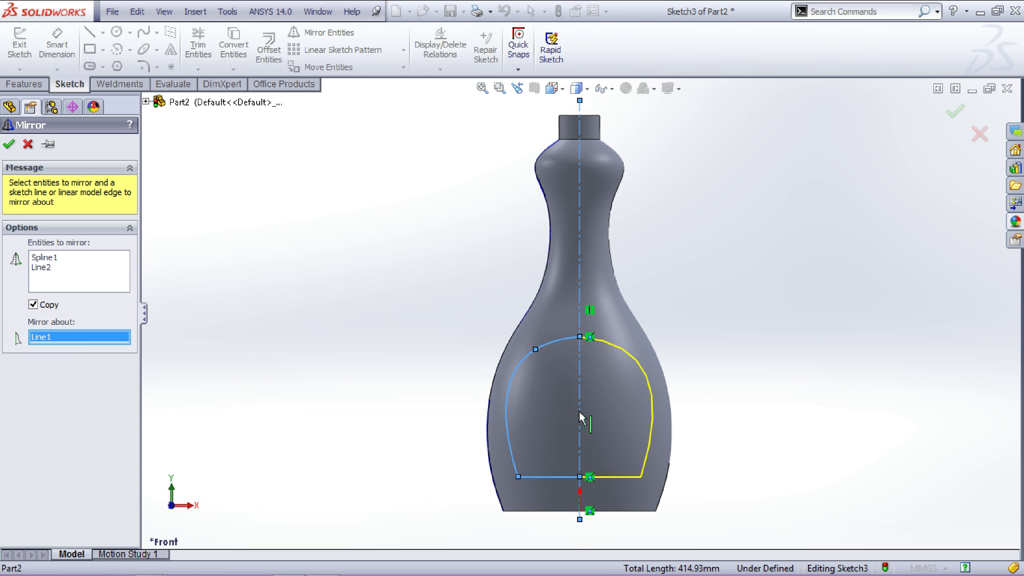
left_click(9, 143)
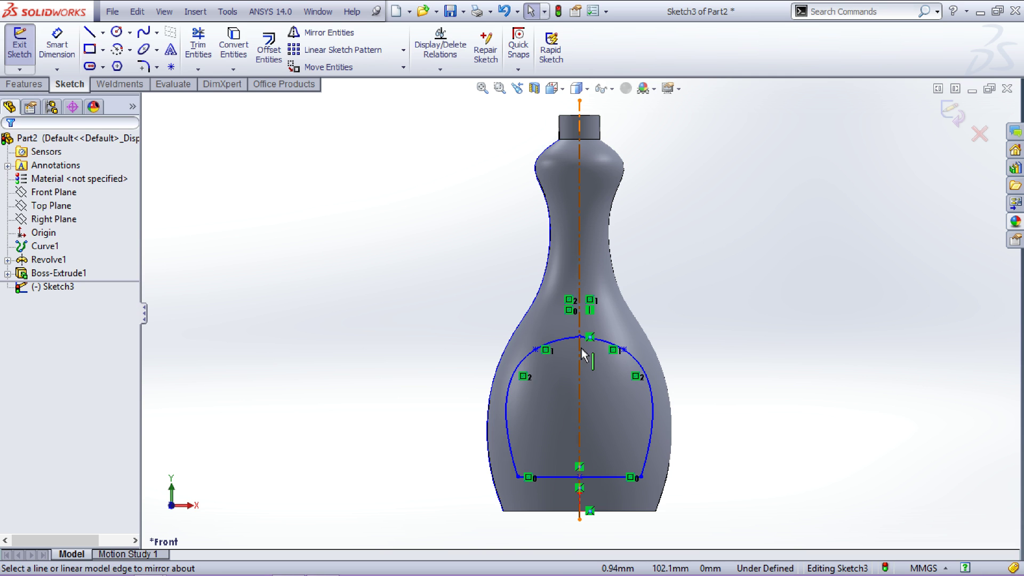
Adjust the height of the outline's top point along the centerline, leaving it slightly higher than first drawn for a smooth arch.
left_click_drag(580, 337, 583, 327)
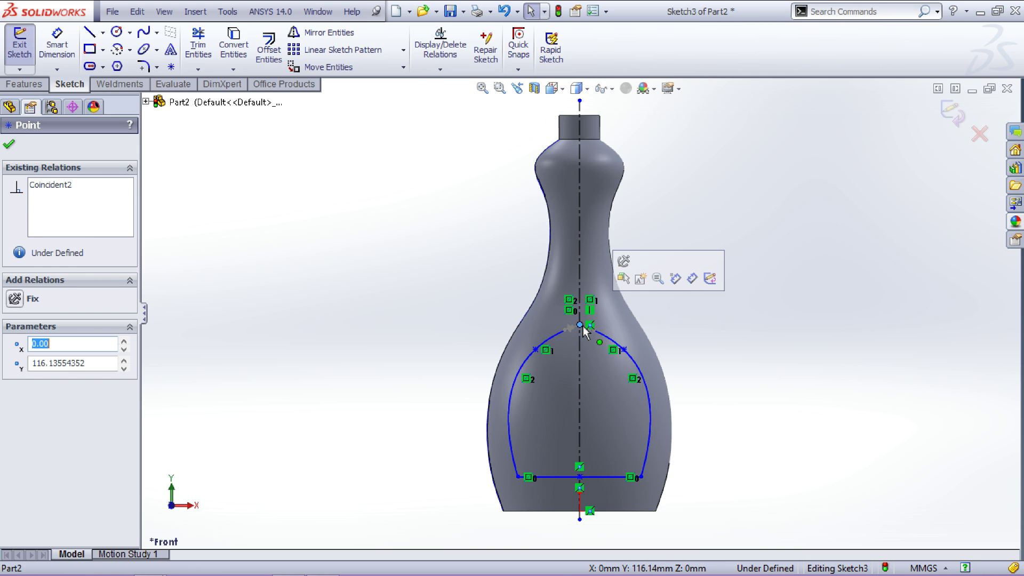
left_click(555, 336)
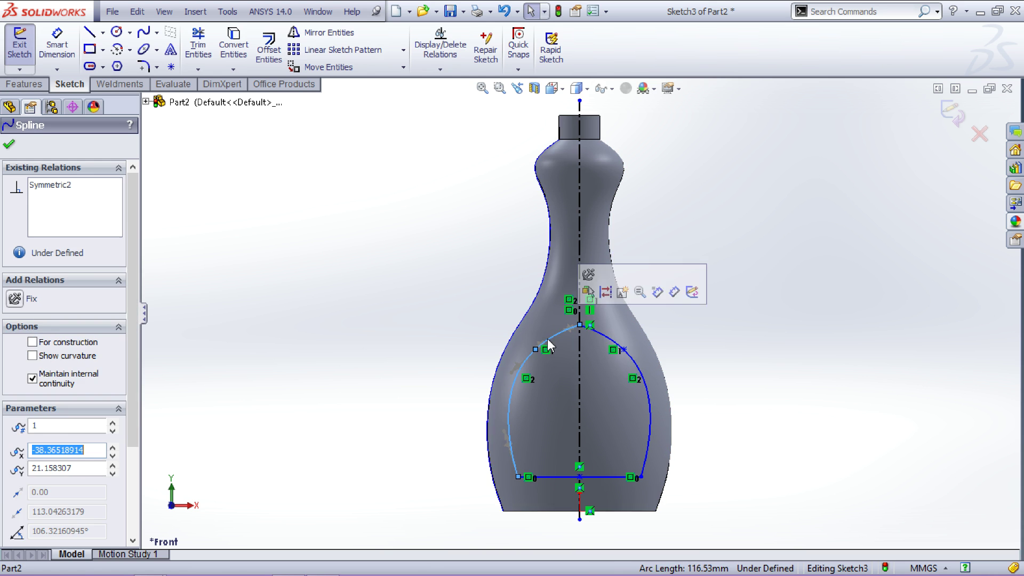
left_click(784, 339)
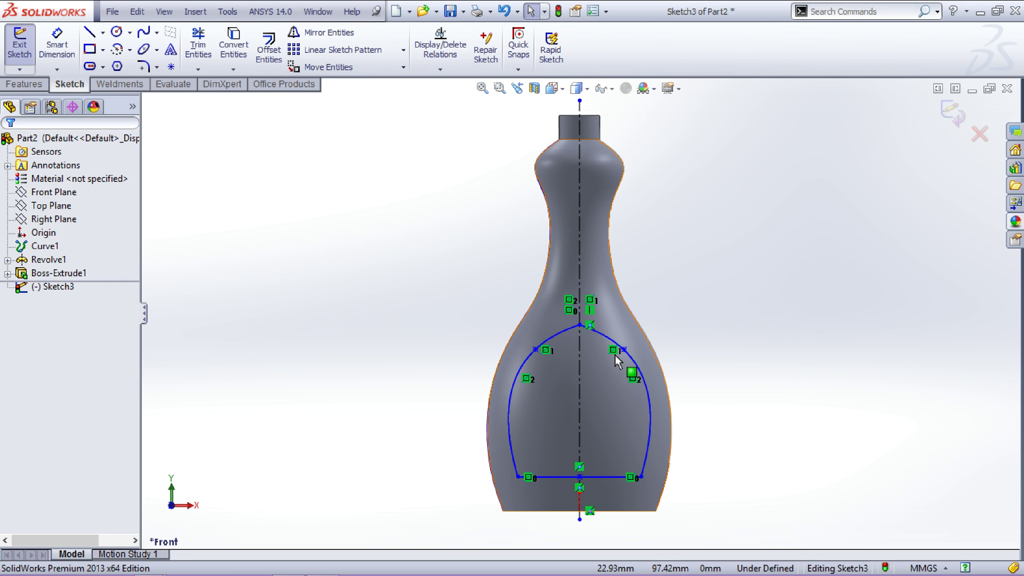
left_click_drag(583, 332, 585, 341)
left_click(720, 324)
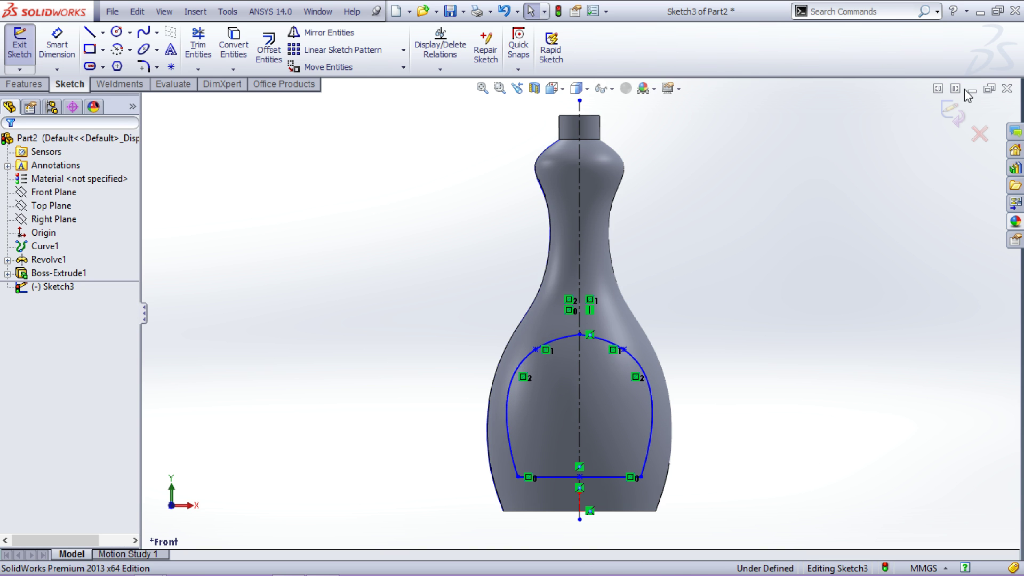
Close the outline sketch and search the commands for "project".
left_click(950, 114)
key("z")
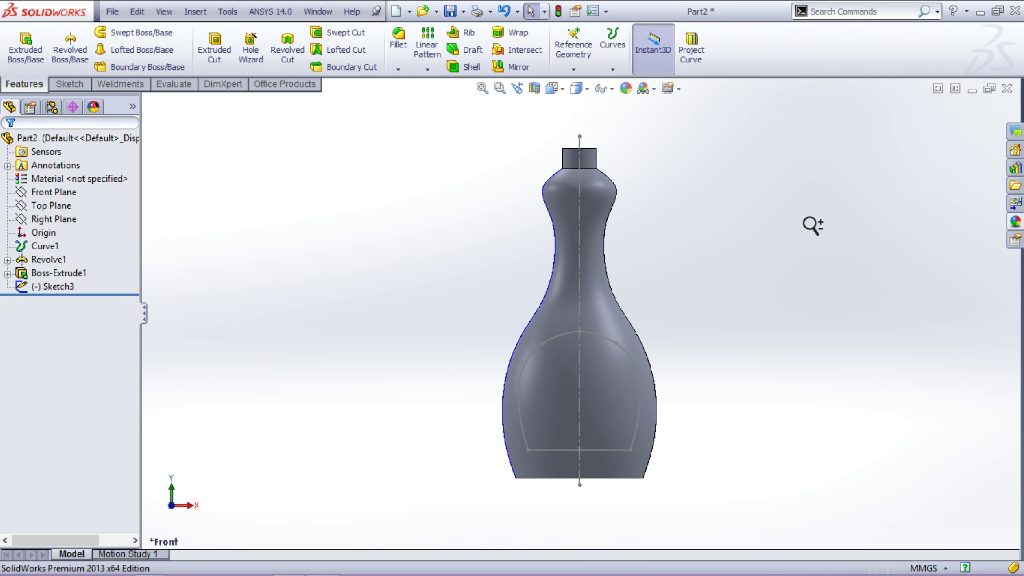
mouse_move(808, 236)
middle_mouse_down()
mouse_move(864, 233)
mouse_move(743, 242)
mouse_move(738, 267)
middle_mouse_up()
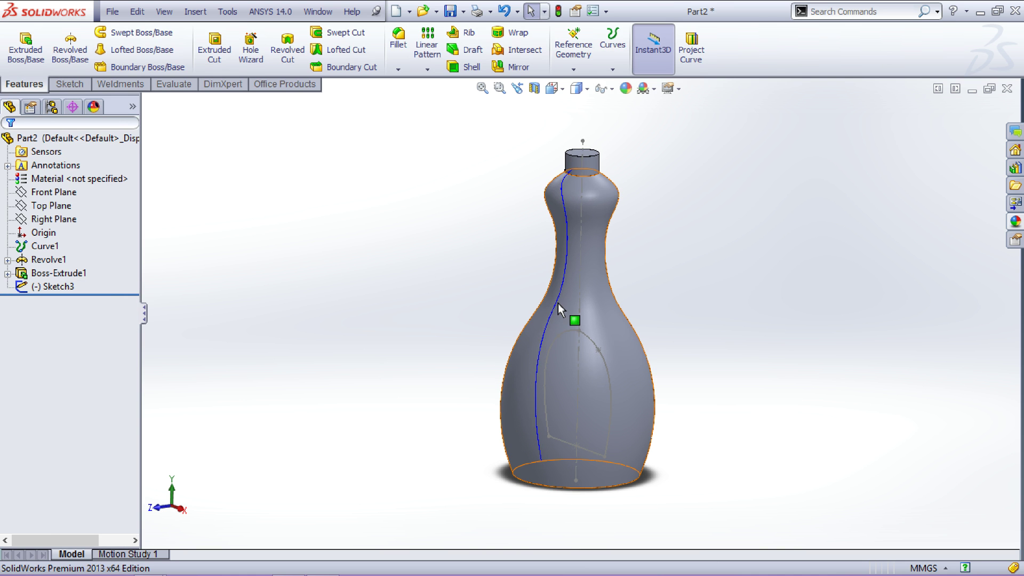
left_click(532, 374)
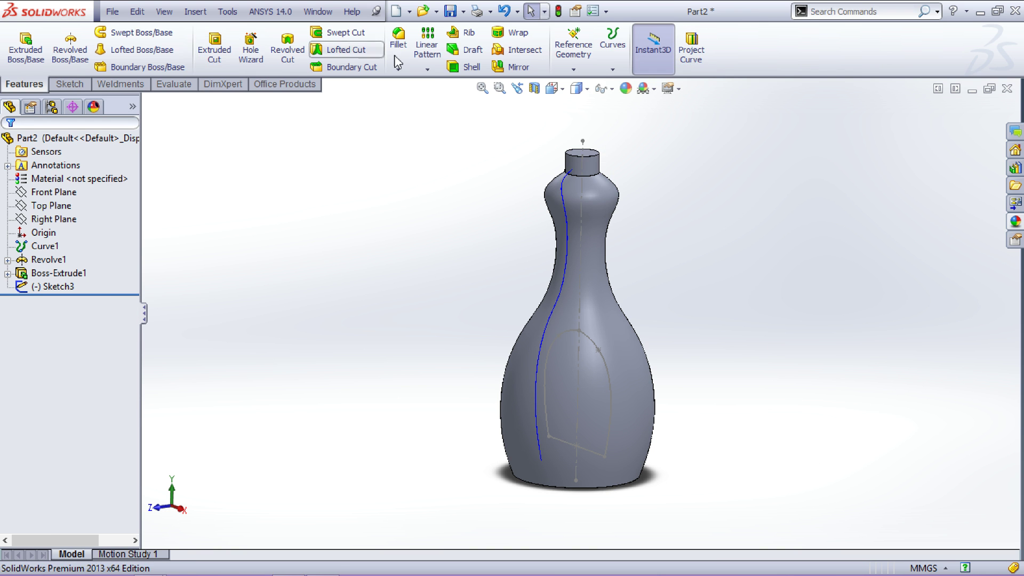
left_click(865, 13)
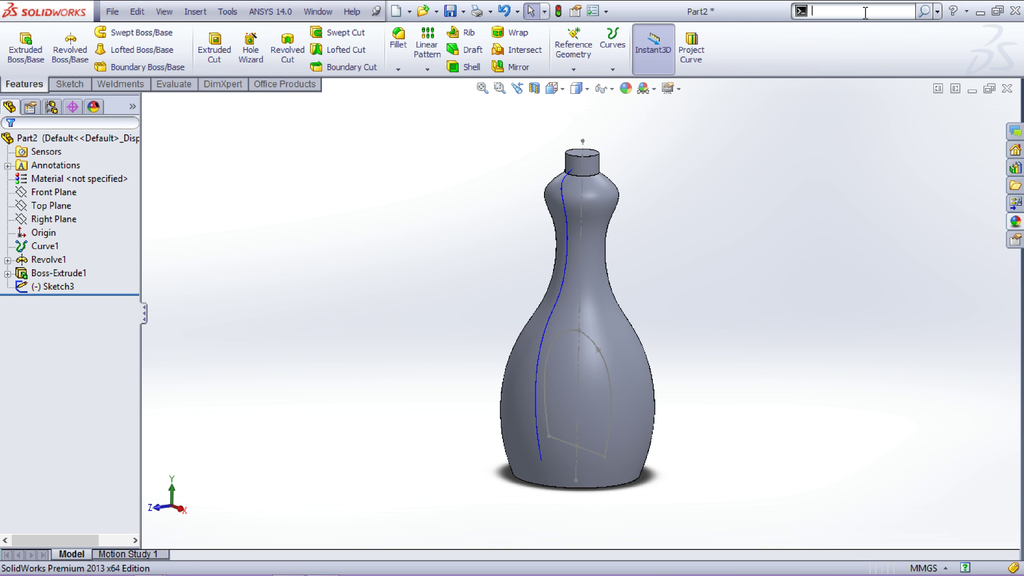
type("project")
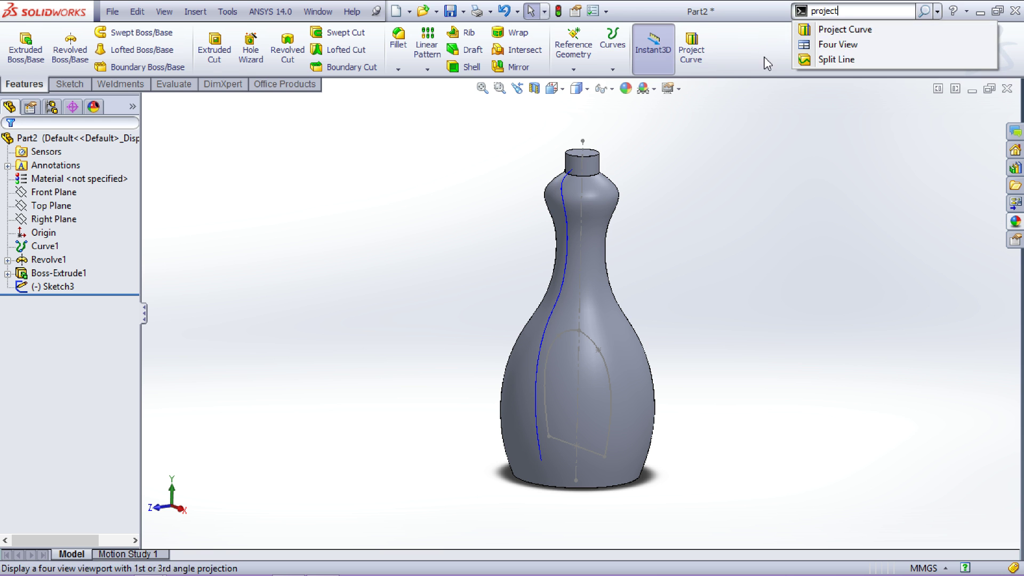
Project the outline sketch onto the revolved bottle body face with Project Curve, using the sketch-on-faces type.
left_click(687, 51)
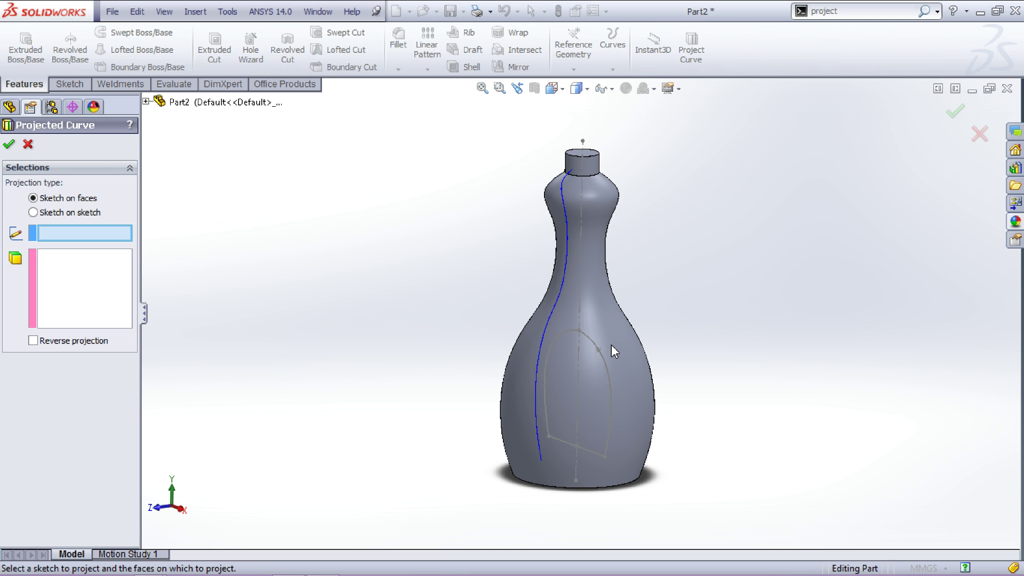
left_click(606, 362)
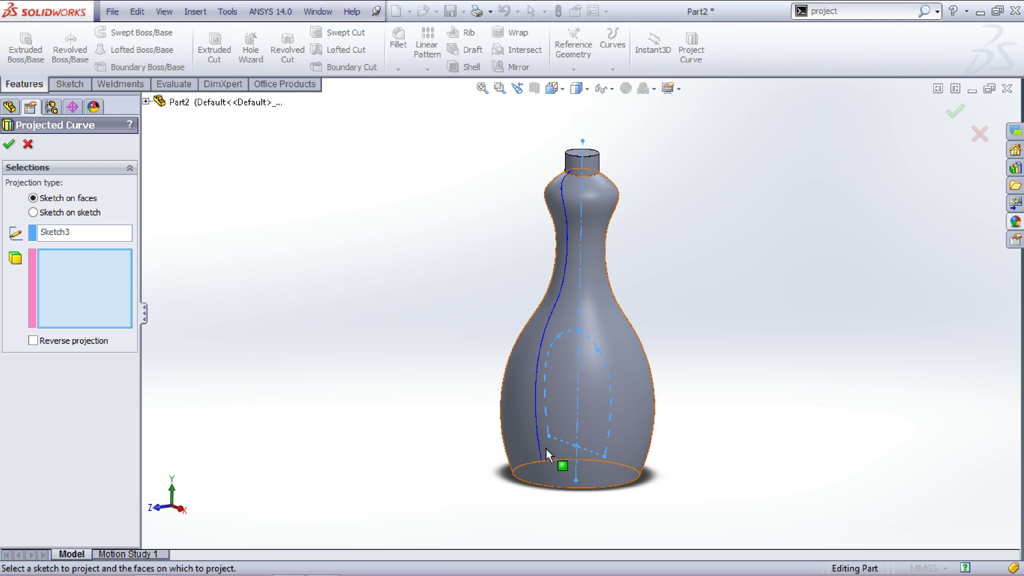
left_click(520, 422)
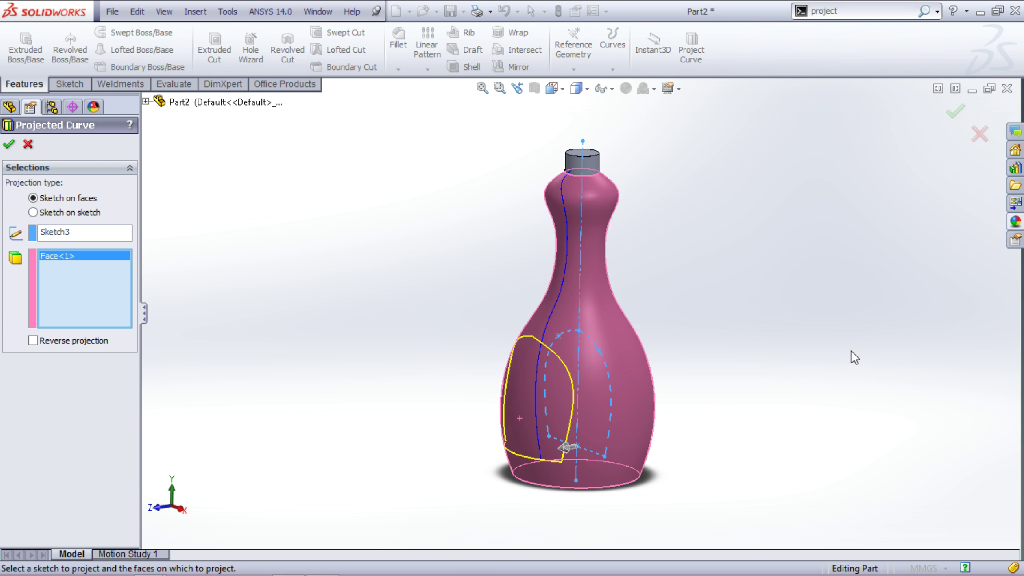
mouse_move(852, 352)
middle_mouse_down()
mouse_move(928, 343)
mouse_move(748, 327)
mouse_move(811, 313)
mouse_move(909, 320)
mouse_move(850, 313)
mouse_move(659, 328)
middle_mouse_up()
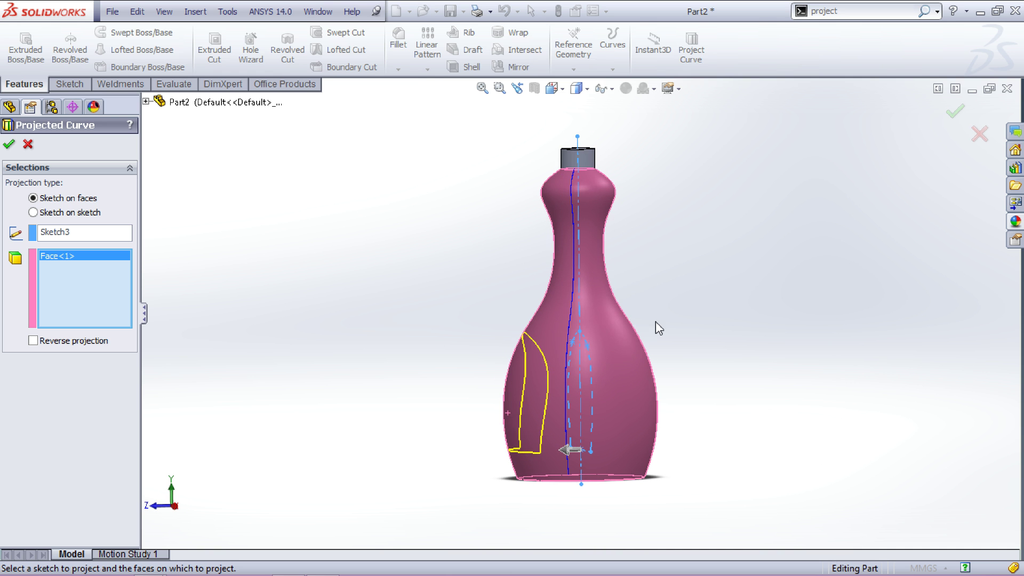
left_click(9, 144)
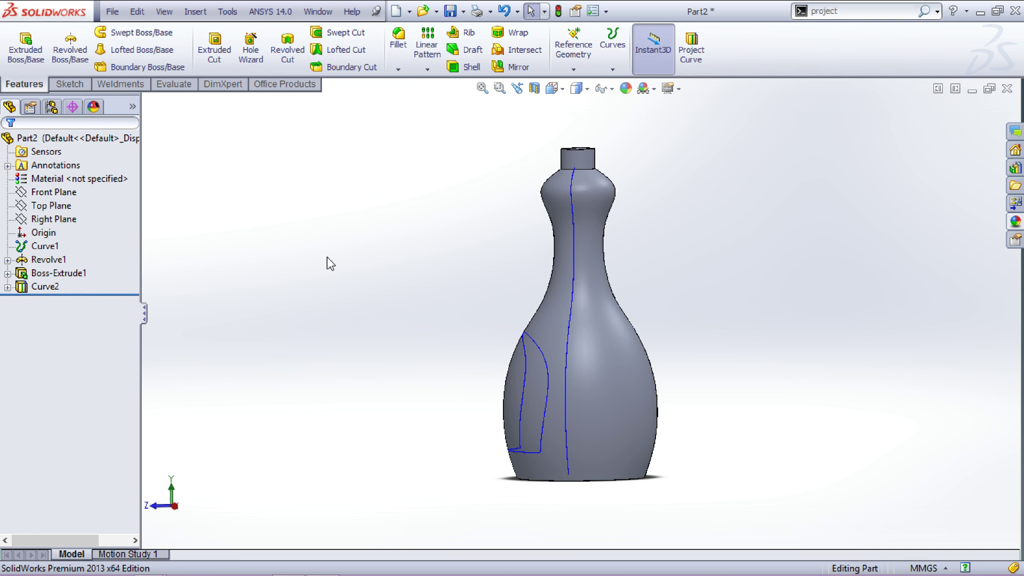
Start a new sketch on the Right Plane.
mouse_move(327, 257)
middle_mouse_down()
mouse_move(478, 251)
mouse_move(348, 258)
middle_mouse_up()
left_click(39, 218)
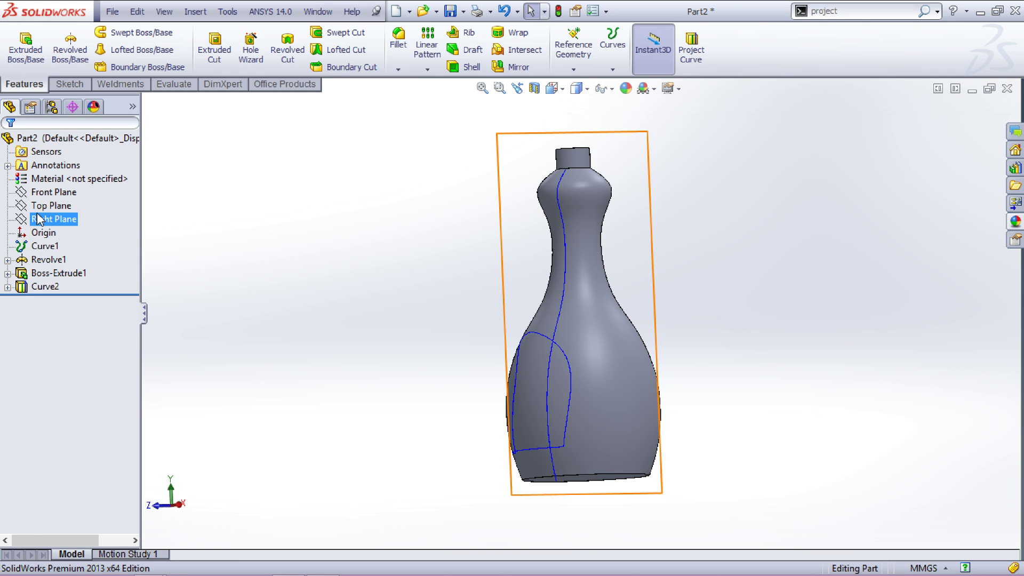
left_click(54, 196)
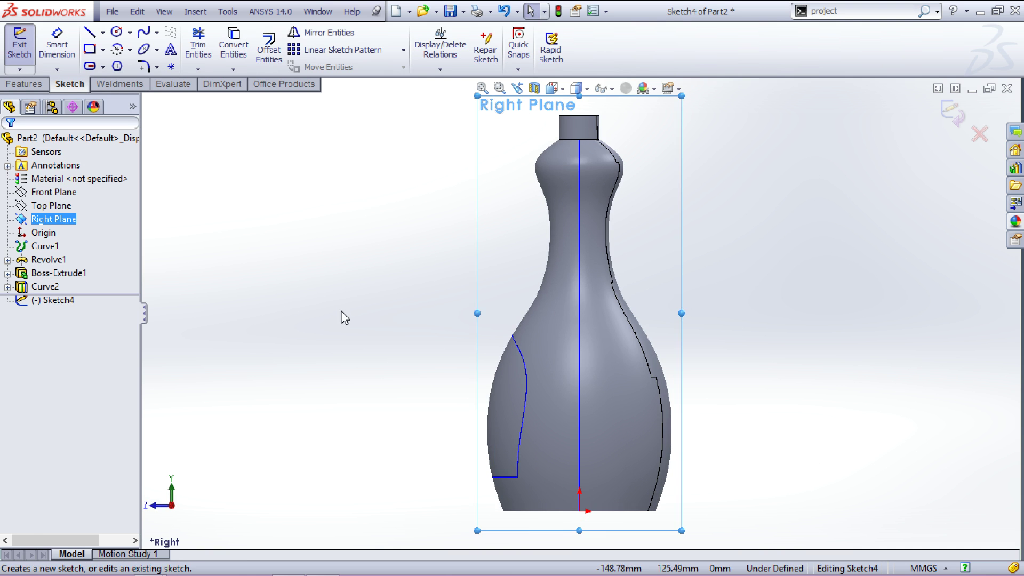
left_click(425, 373)
Sketch a circle about 3.8 mm in diameter just outside the bottle, beside the upper end of the projected curve.
scroll(532, 349, "down", 5)
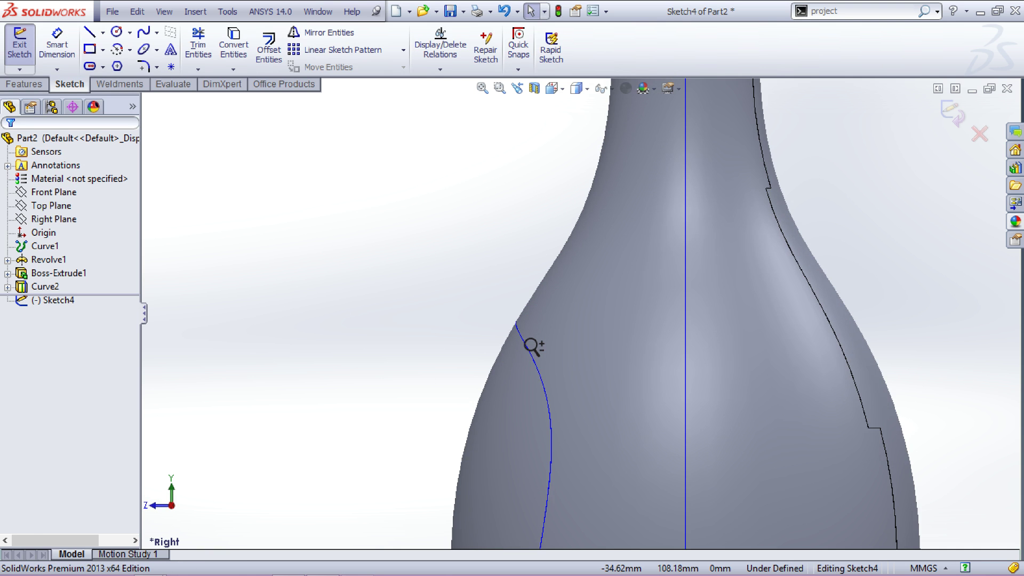
scroll(536, 345, "down", 1)
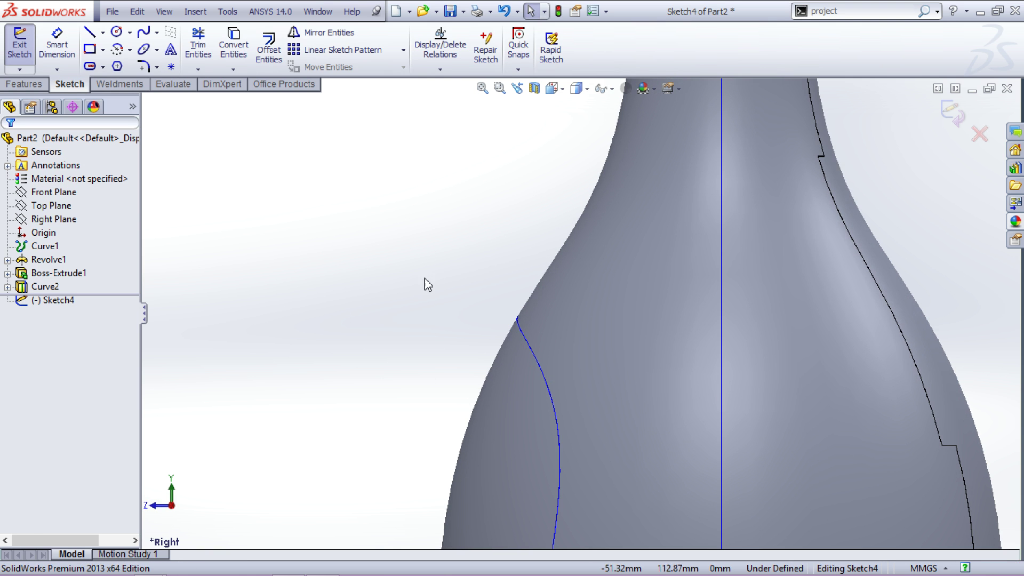
left_click(118, 33)
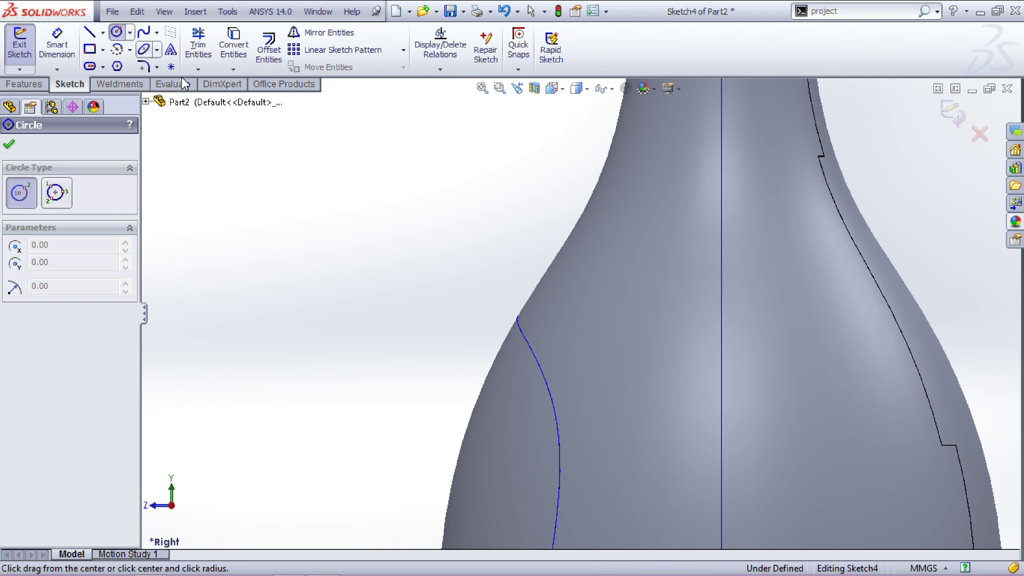
left_click(492, 324)
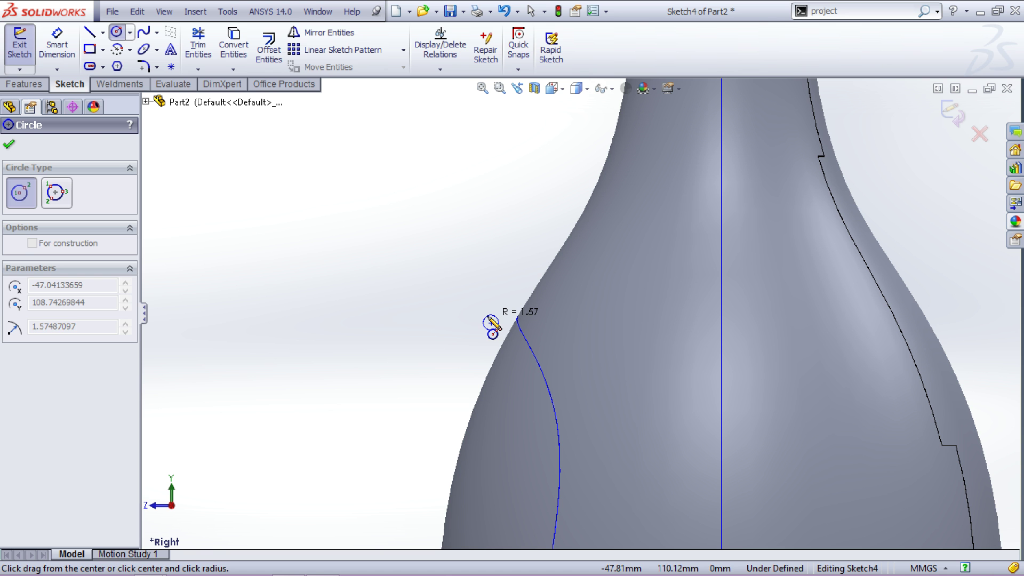
left_click(487, 317)
key("Escape")
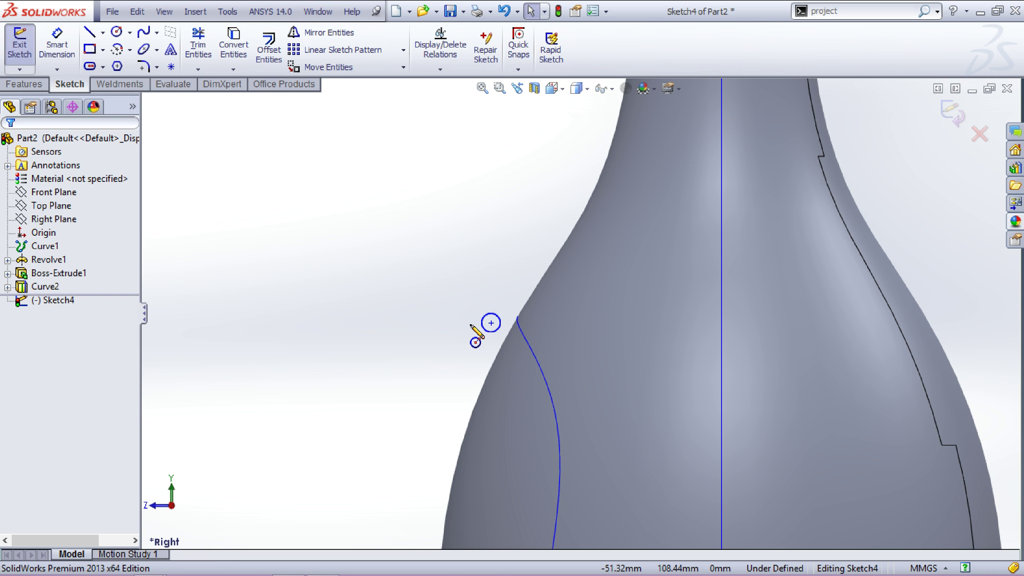
left_click(491, 324)
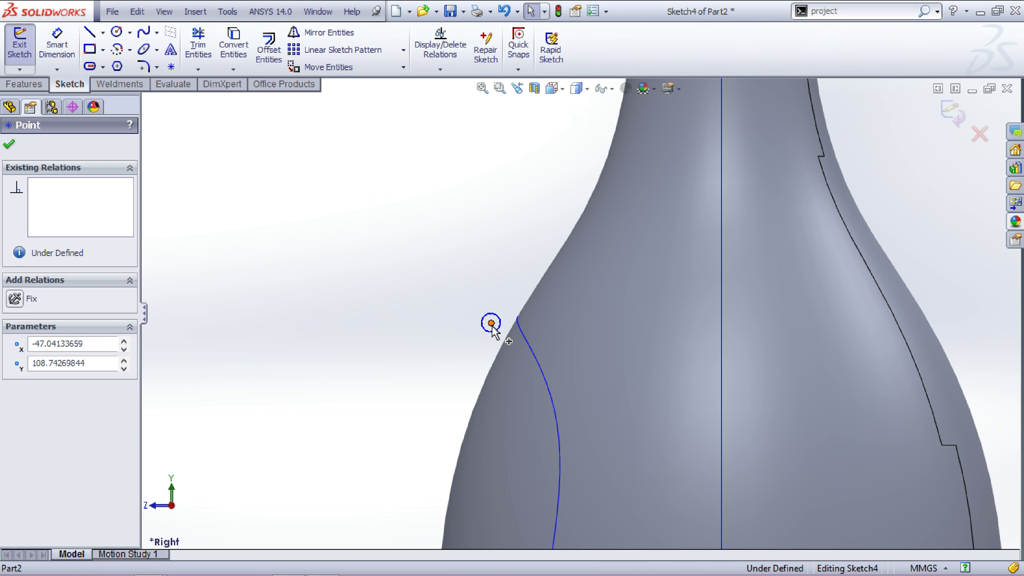
left_click(377, 326)
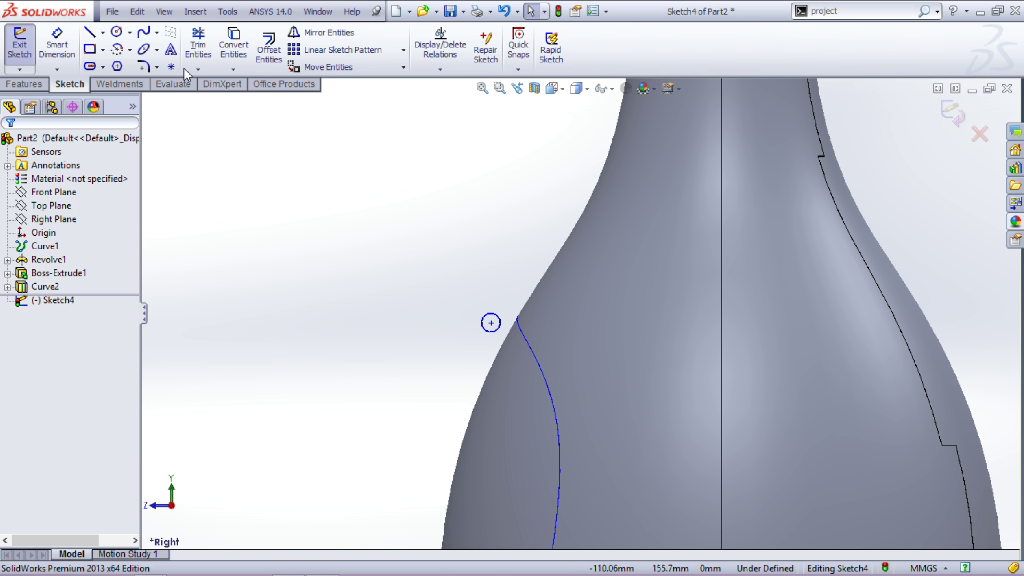
Dimension the small circle's diameter as 2.5 mm.
left_click(57, 45)
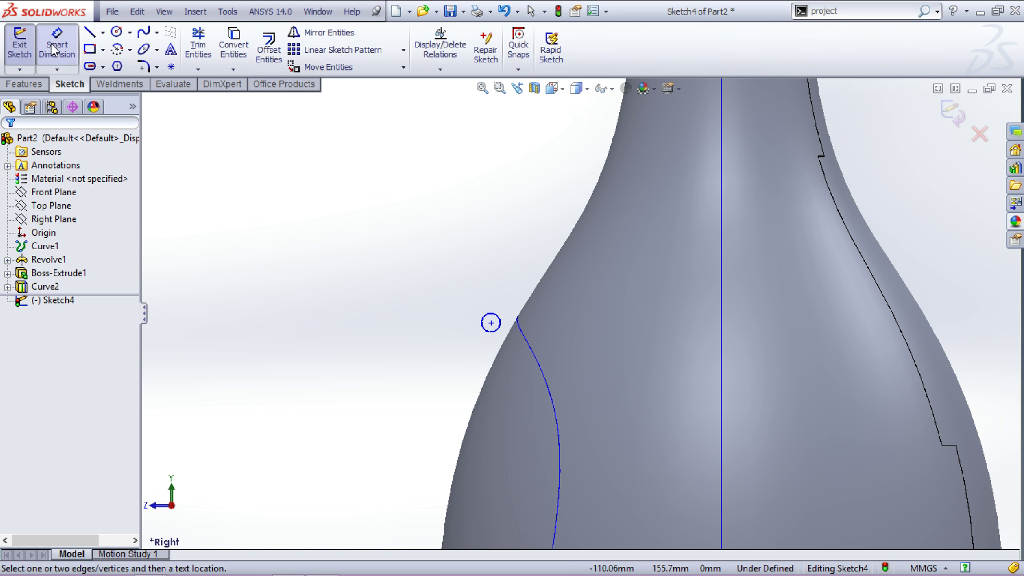
left_click(494, 325)
left_click(431, 332)
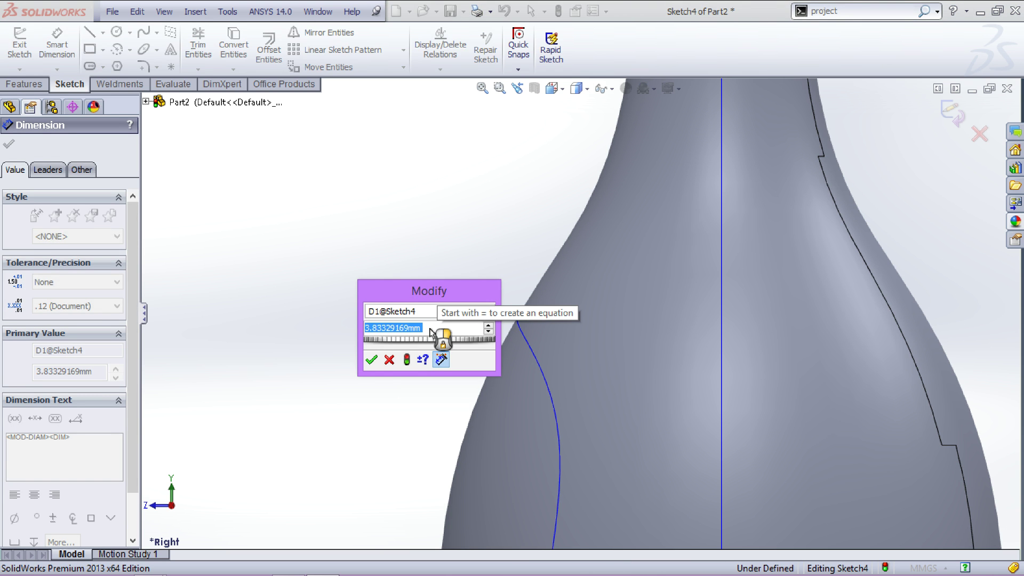
type("2.5")
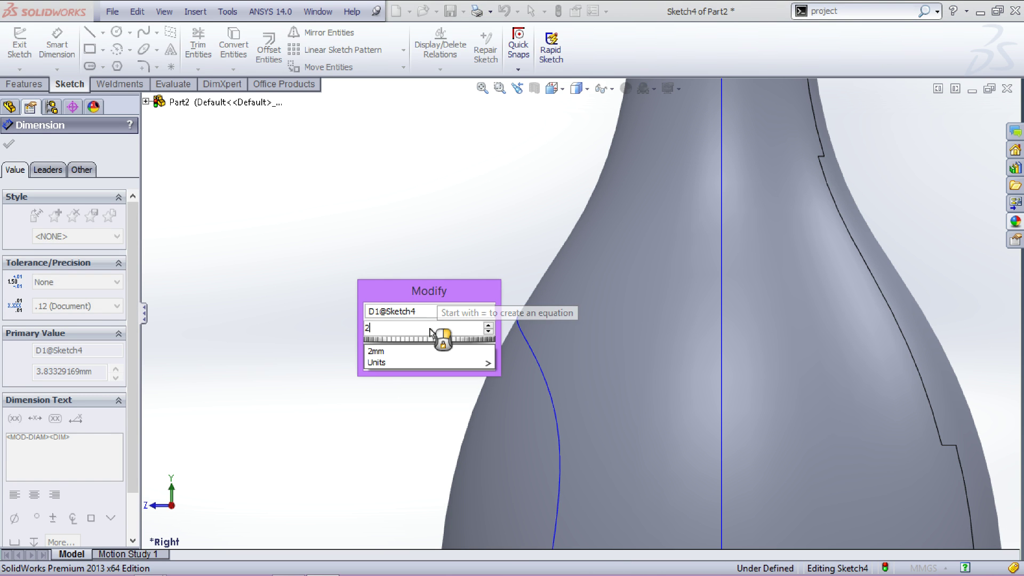
key("Return")
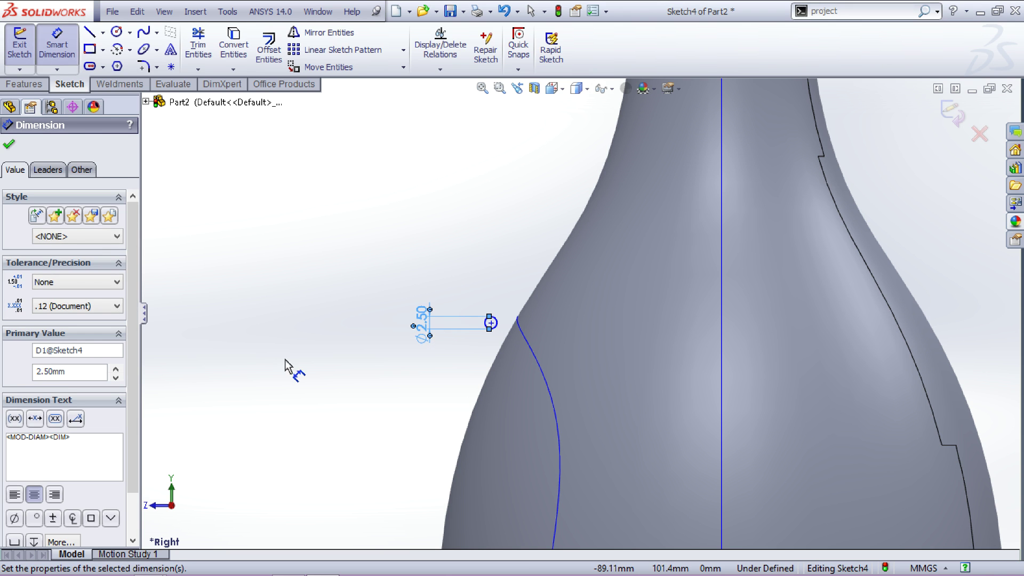
left_click(327, 360)
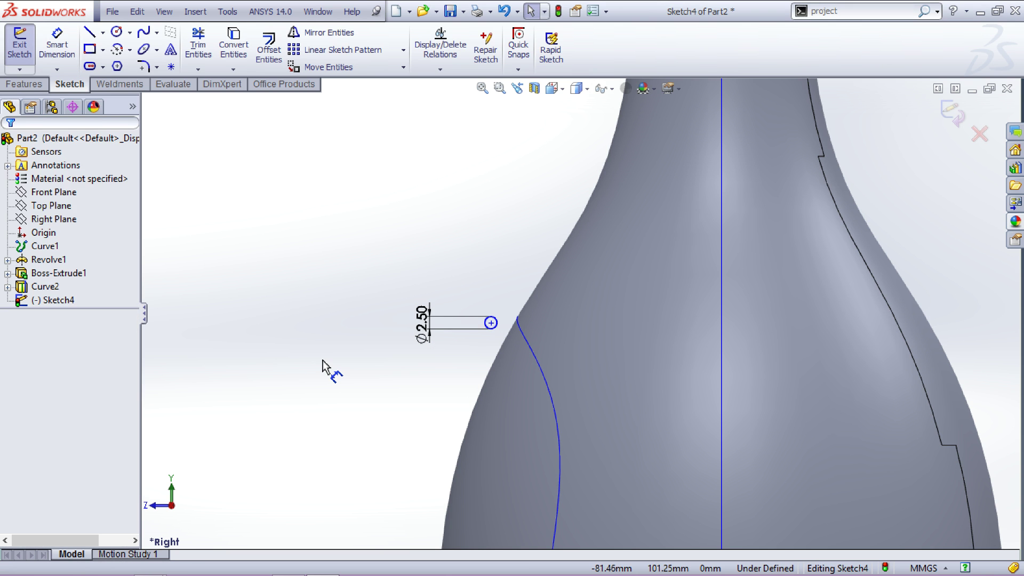
Add a Pierce relation between the small circle's centre and the projected curve, and exit the sketch.
scroll(516, 329, "down", 4)
left_click(501, 322)
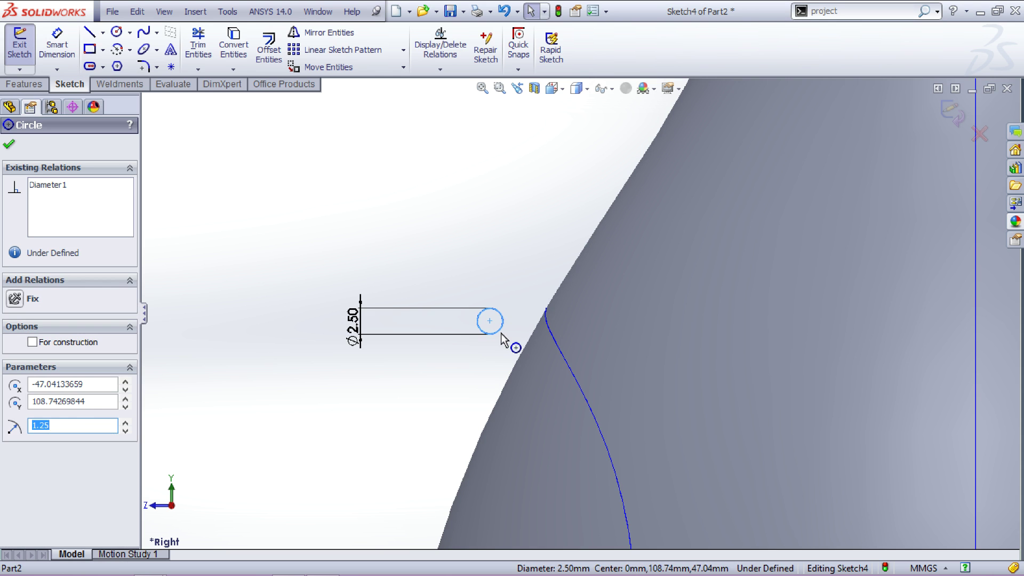
left_click(426, 414)
scroll(577, 320, "down", 4)
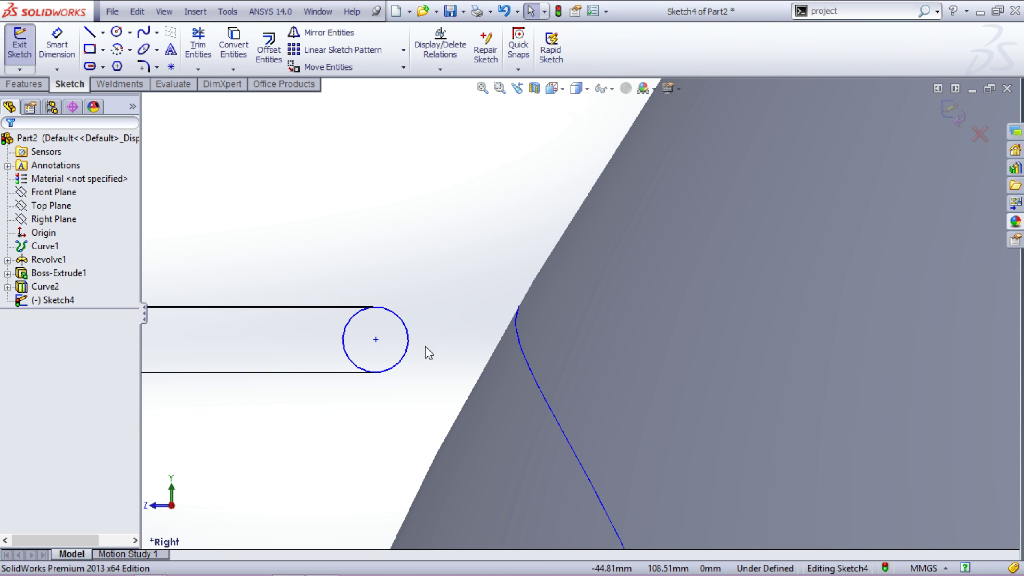
left_click(376, 341)
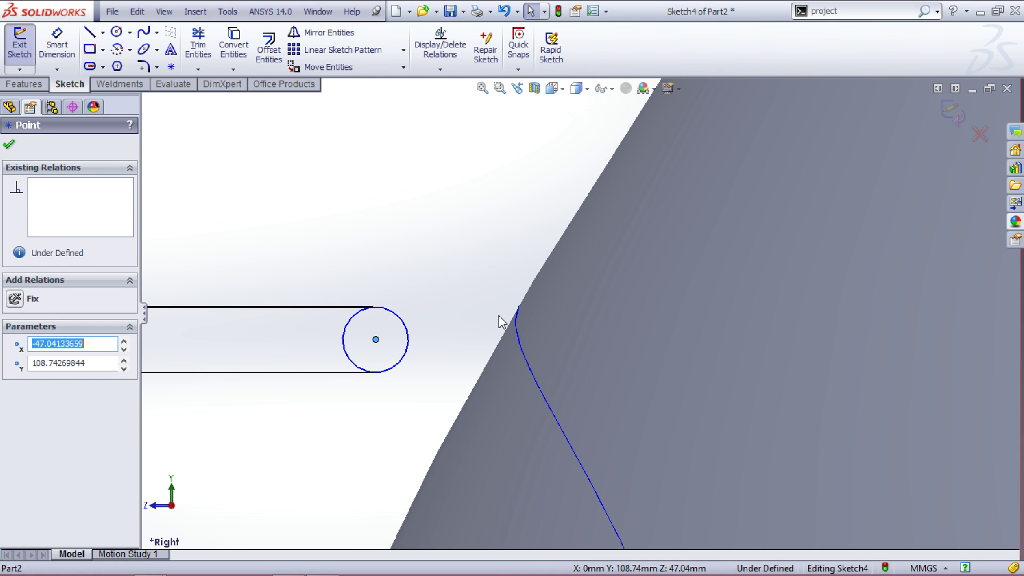
left_click(517, 320, "ctrl")
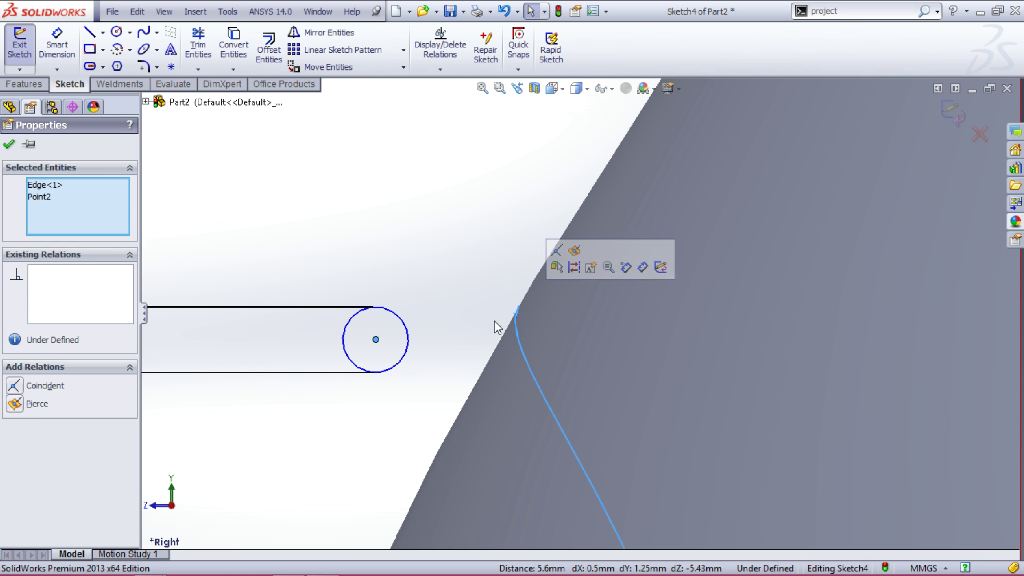
left_click(16, 405)
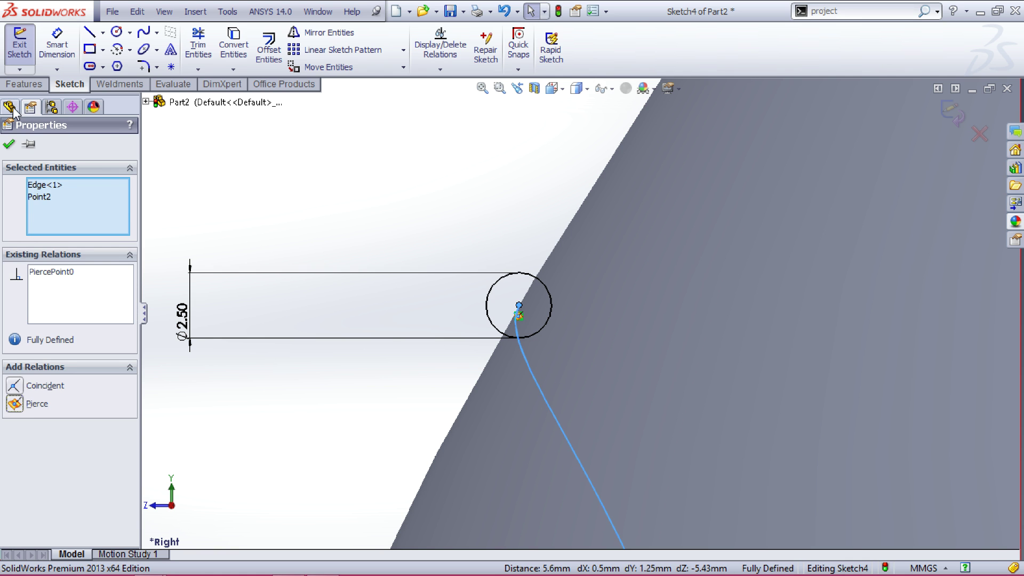
left_click(9, 144)
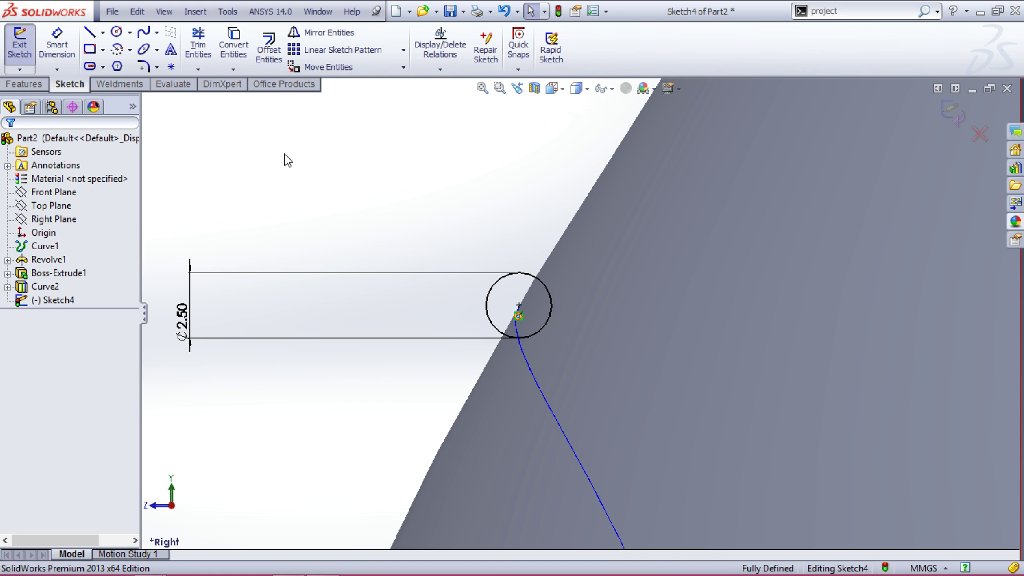
key("f")
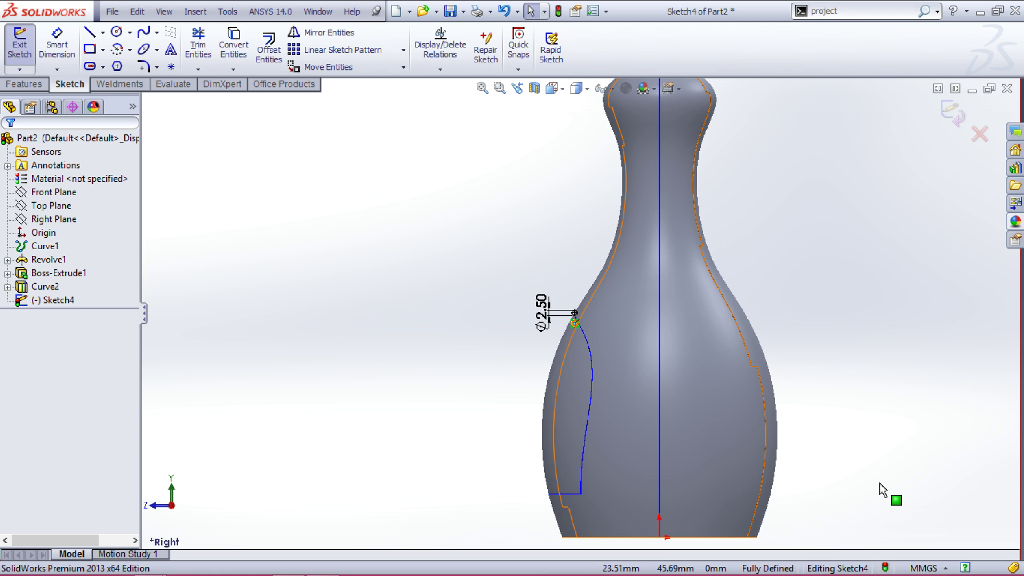
middle_click_drag(887, 436, 982, 405)
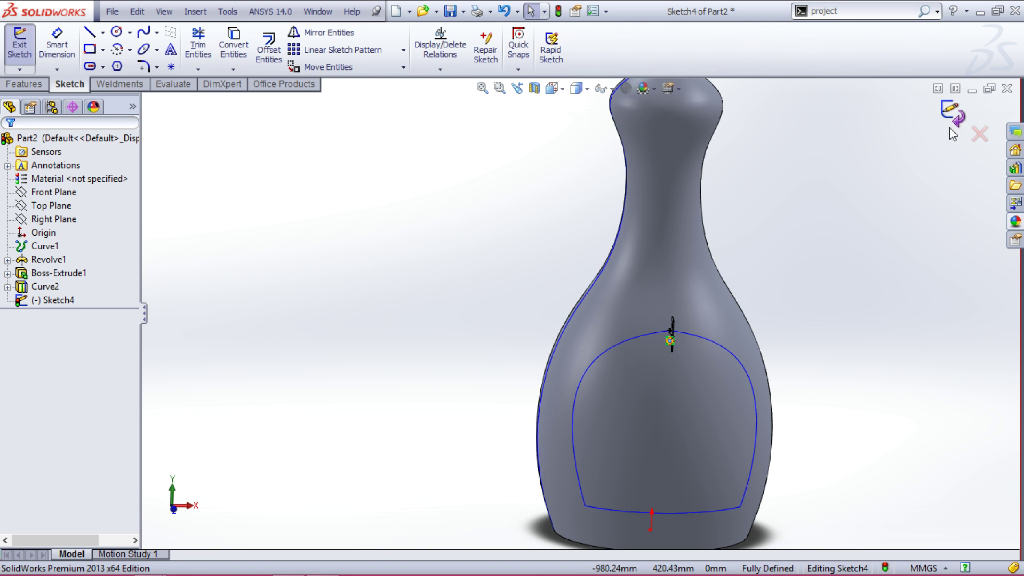
left_click(953, 111)
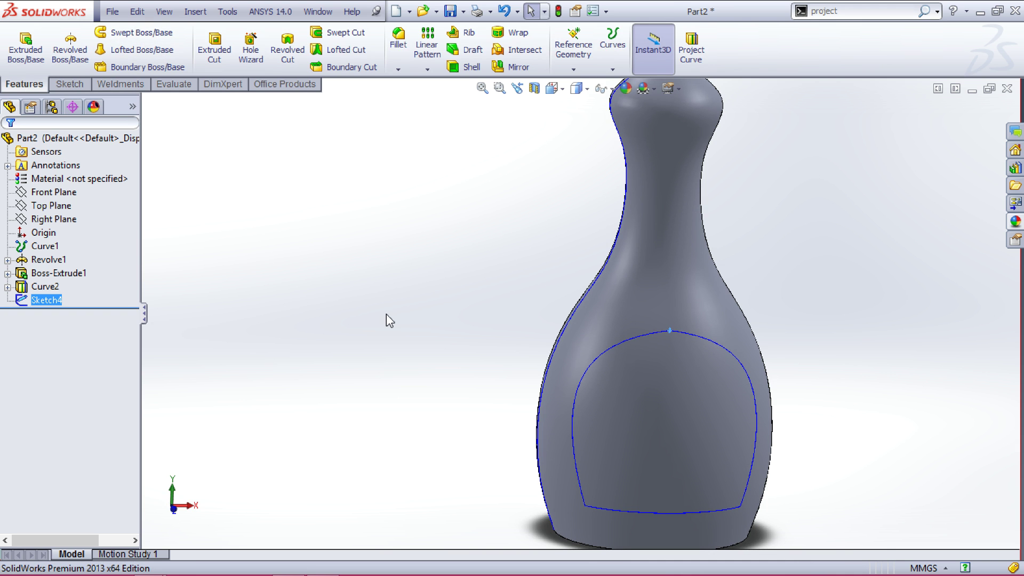
Create a Swept Boss/Base with the small circle sketch as profile and the projected outline curve as path.
middle_click_drag(386, 314, 347, 308)
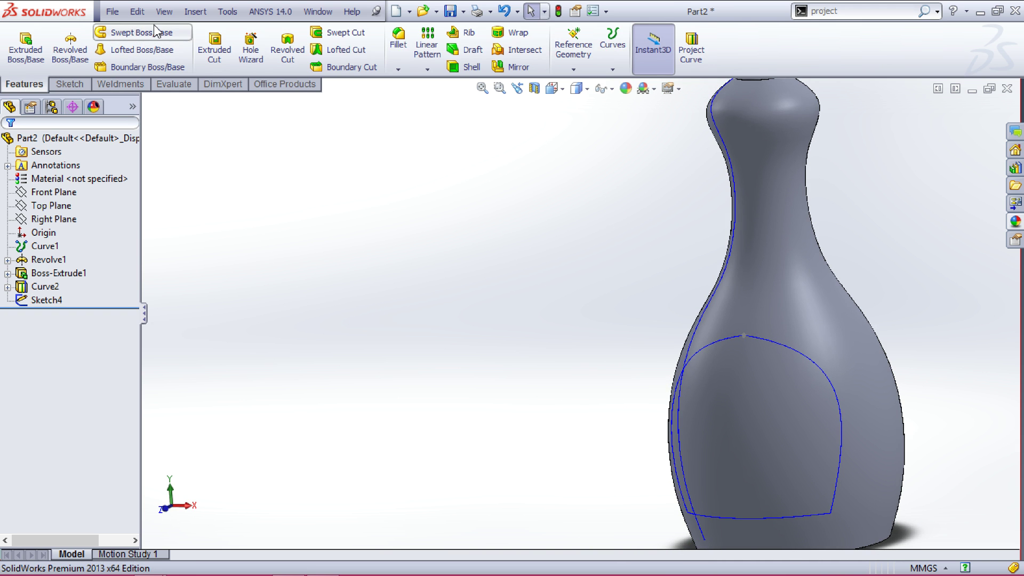
left_click(136, 32)
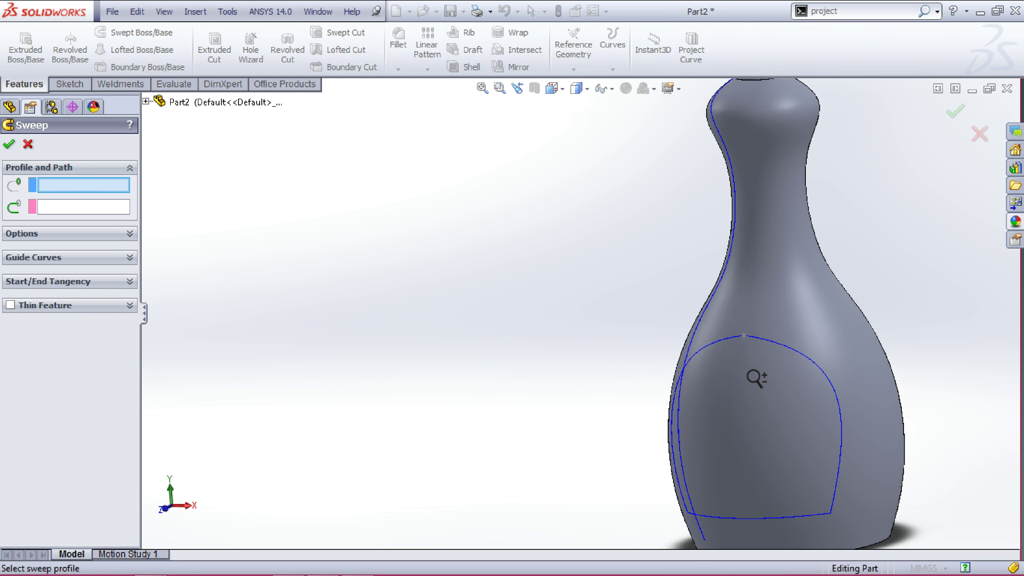
scroll(797, 356, "down", 5)
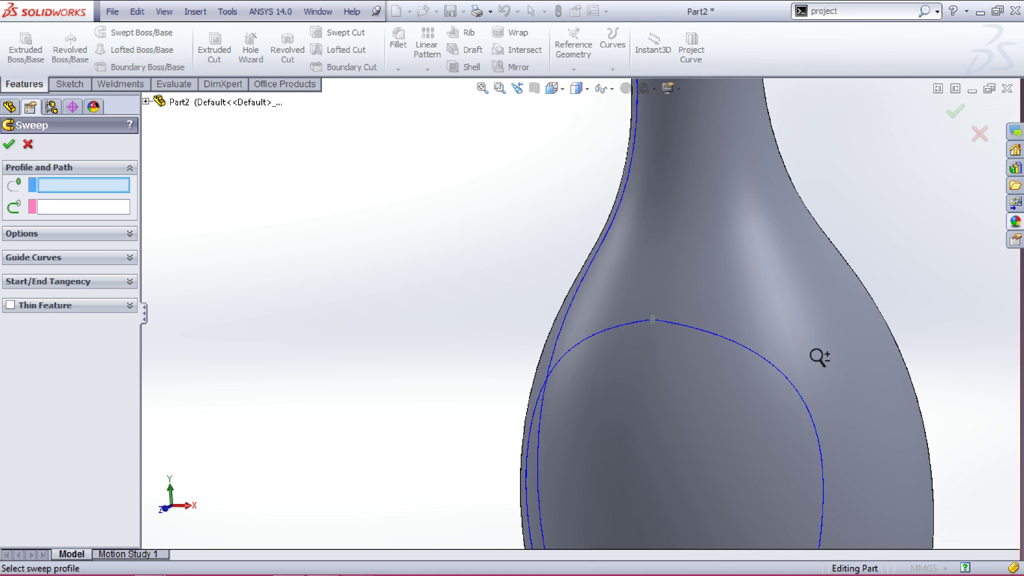
left_click(415, 277)
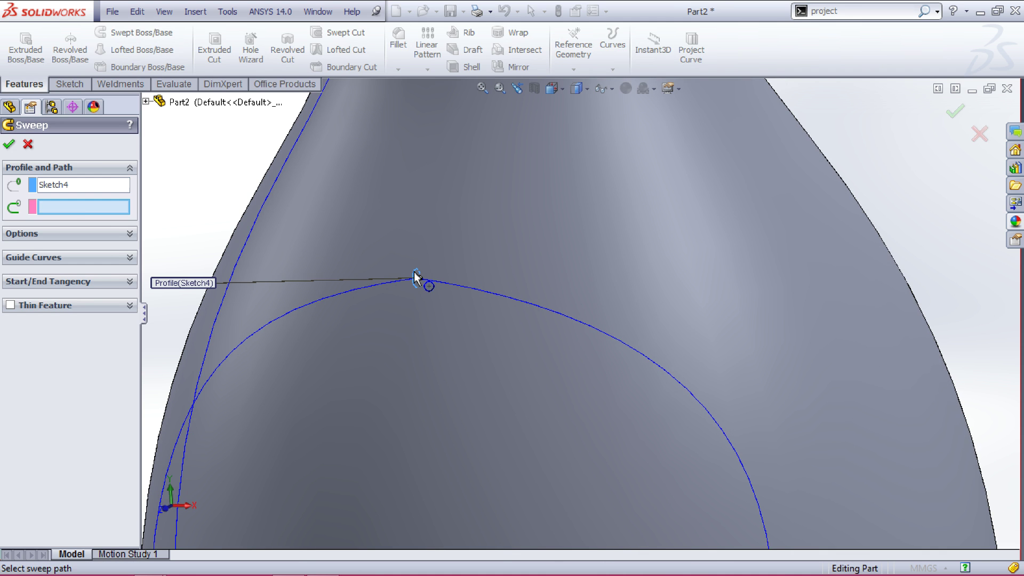
left_click(477, 291)
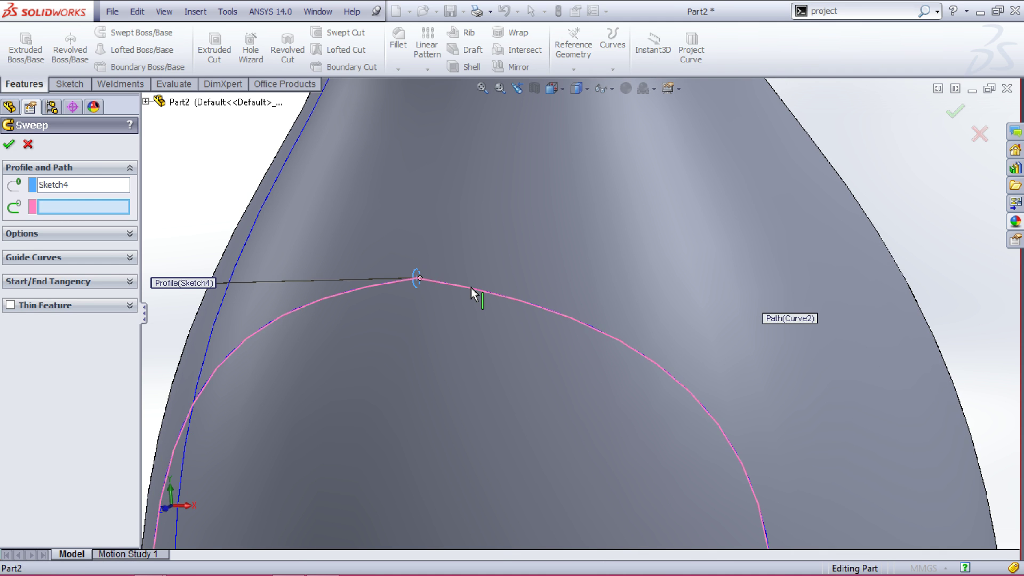
scroll(920, 244, "up", 3)
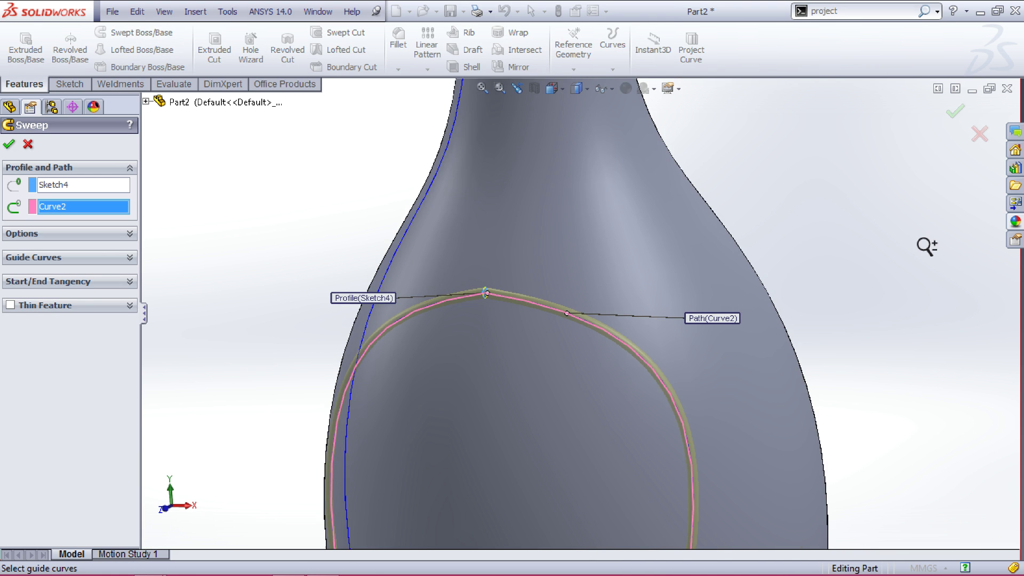
left_click(953, 117)
scroll(915, 255, "up", 2)
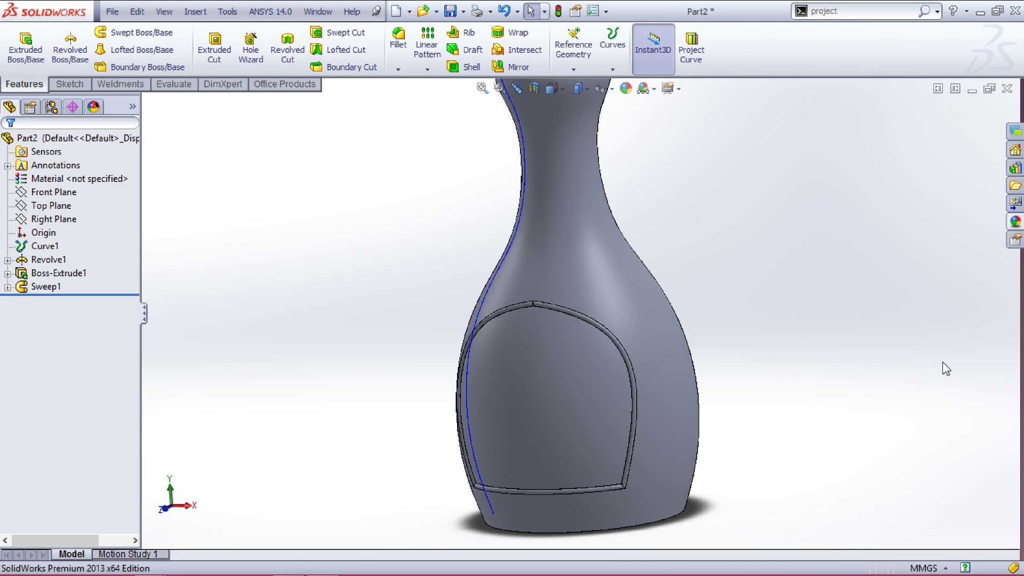
scroll(807, 408, "up", 1)
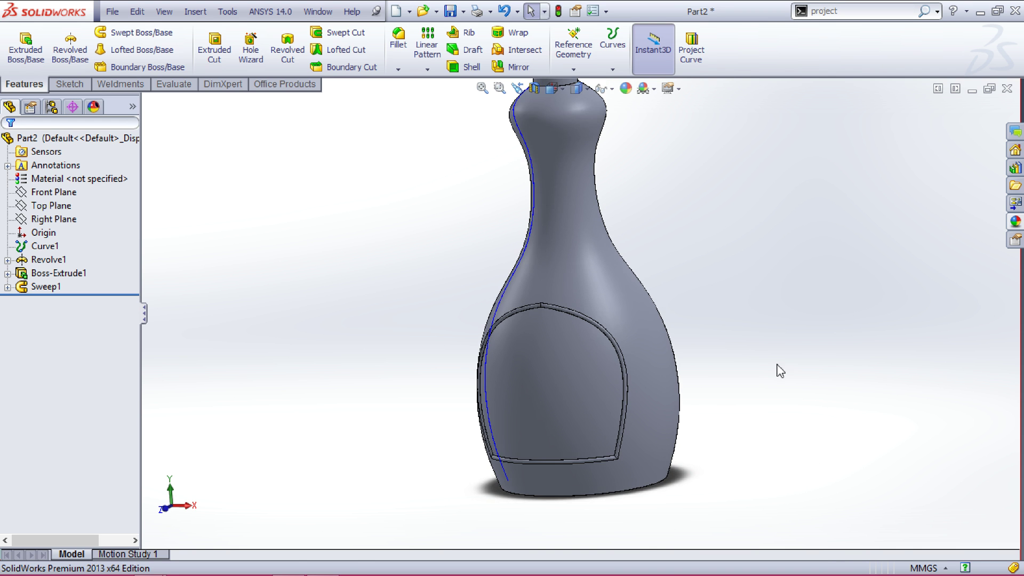
Start a variable radius fillet on the circular edge of the bottle's base.
middle_click_drag(777, 359, 752, 280)
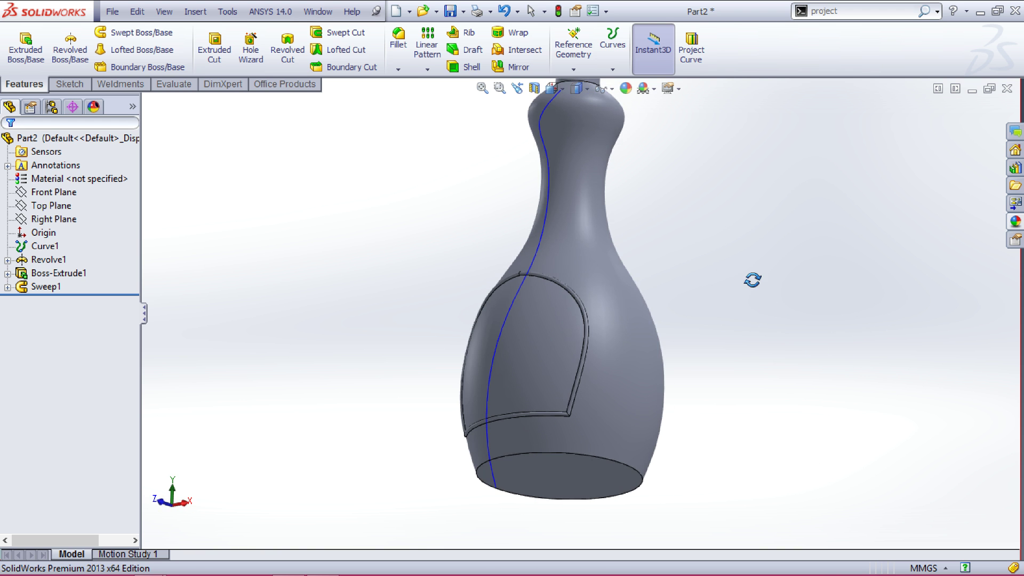
left_click(400, 71)
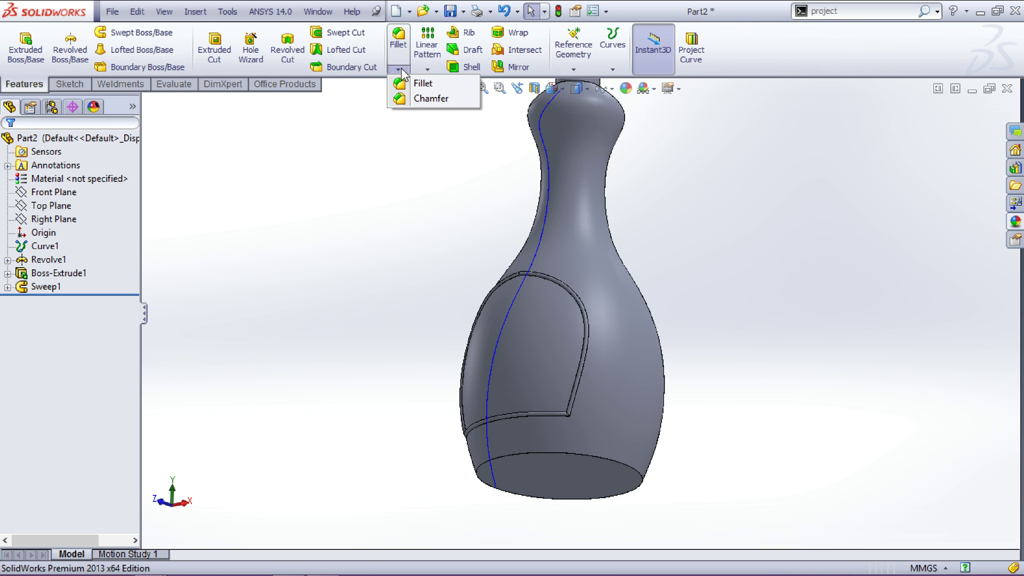
left_click(422, 84)
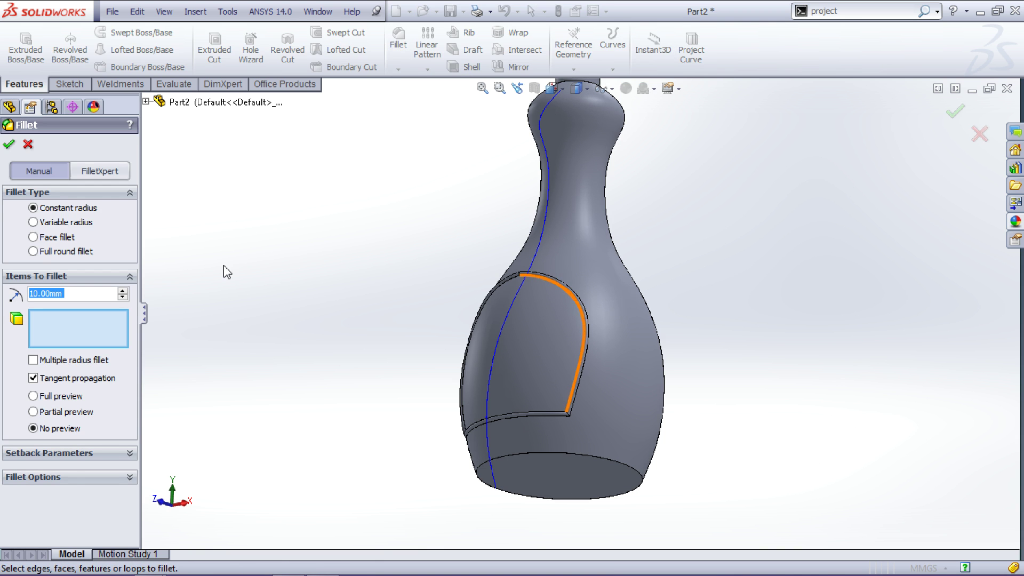
left_click(67, 221)
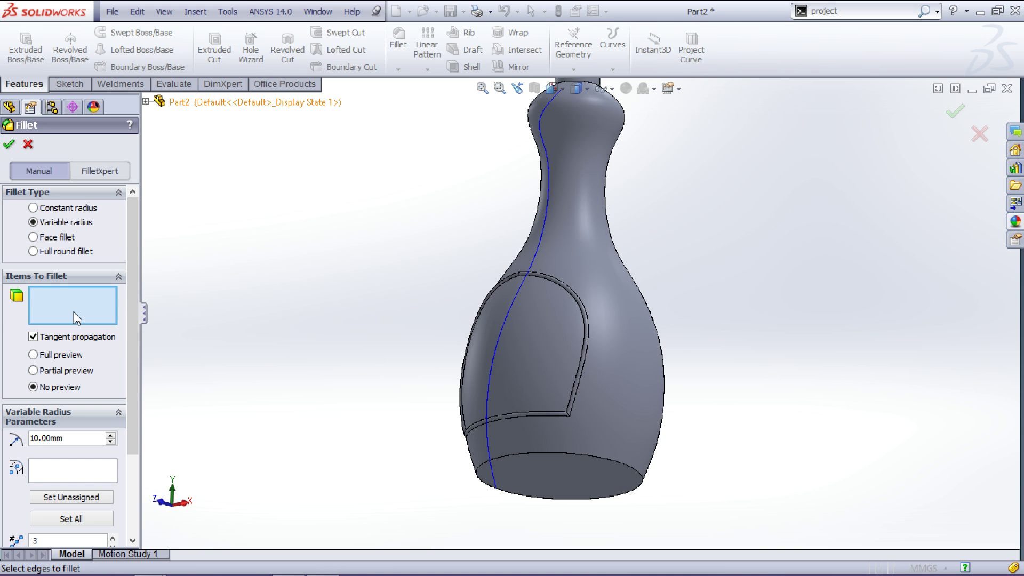
middle_click_drag(766, 468, 751, 295)
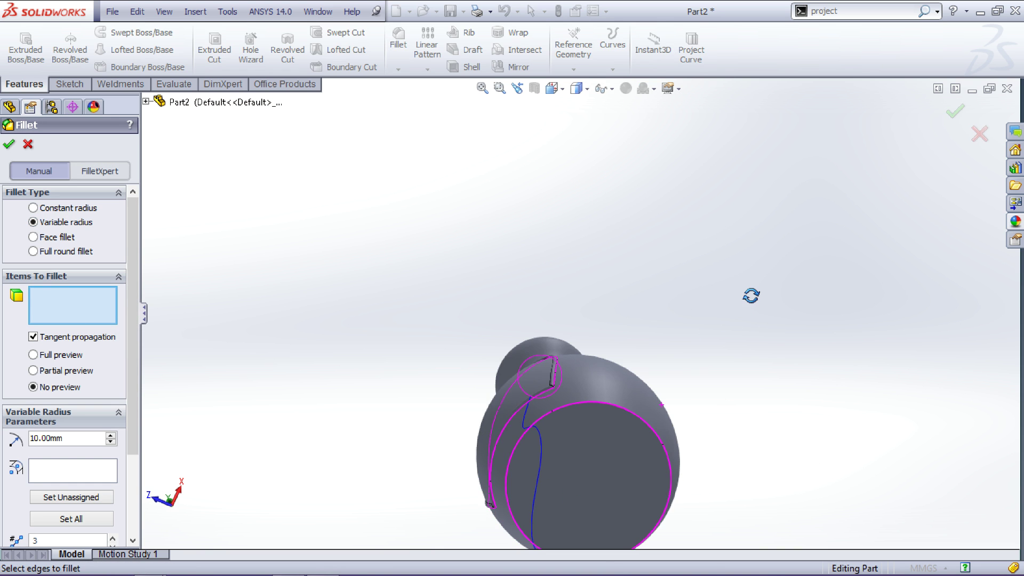
left_click(601, 404)
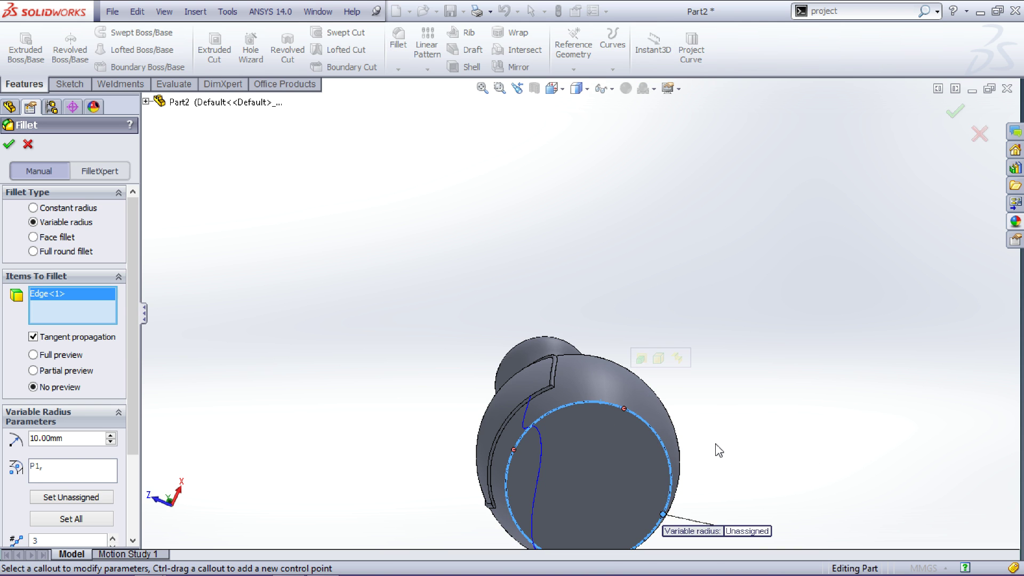
Activate the fillet control points at 50%, 25% and 75% along the base edge.
scroll(721, 461, "up", 1)
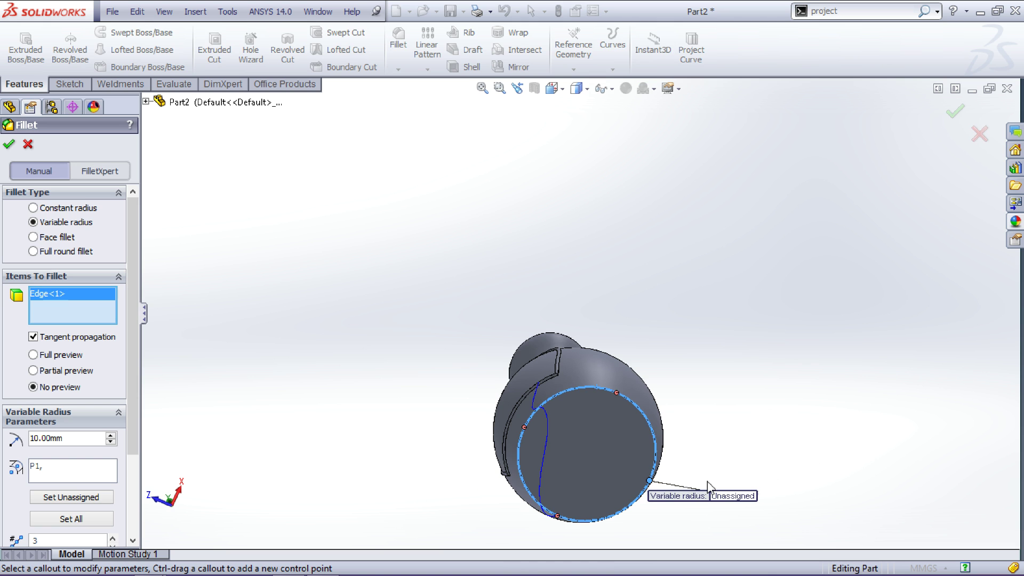
scroll(635, 552, "down", 2)
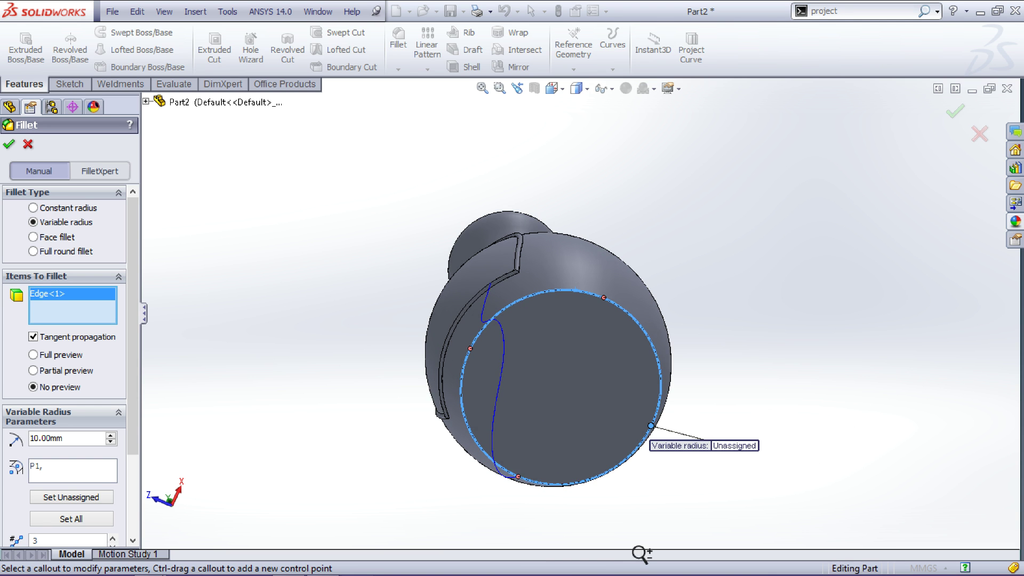
left_click(470, 349)
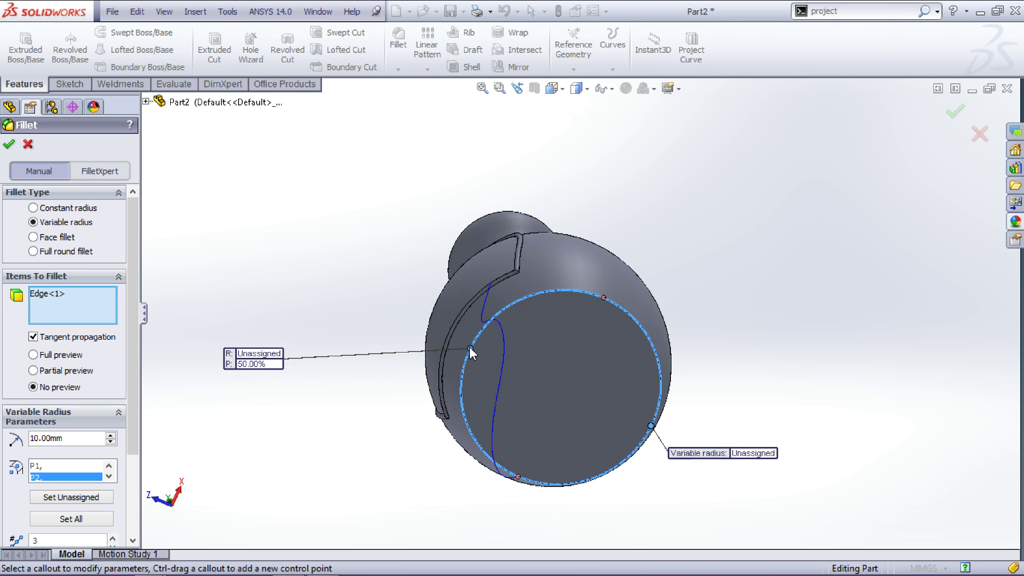
left_click(603, 298)
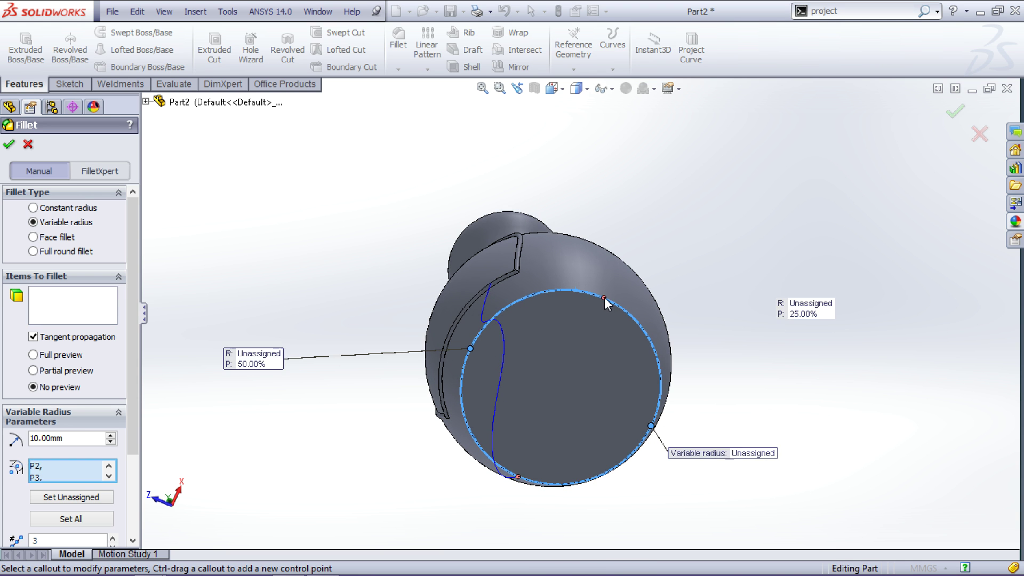
left_click(517, 476)
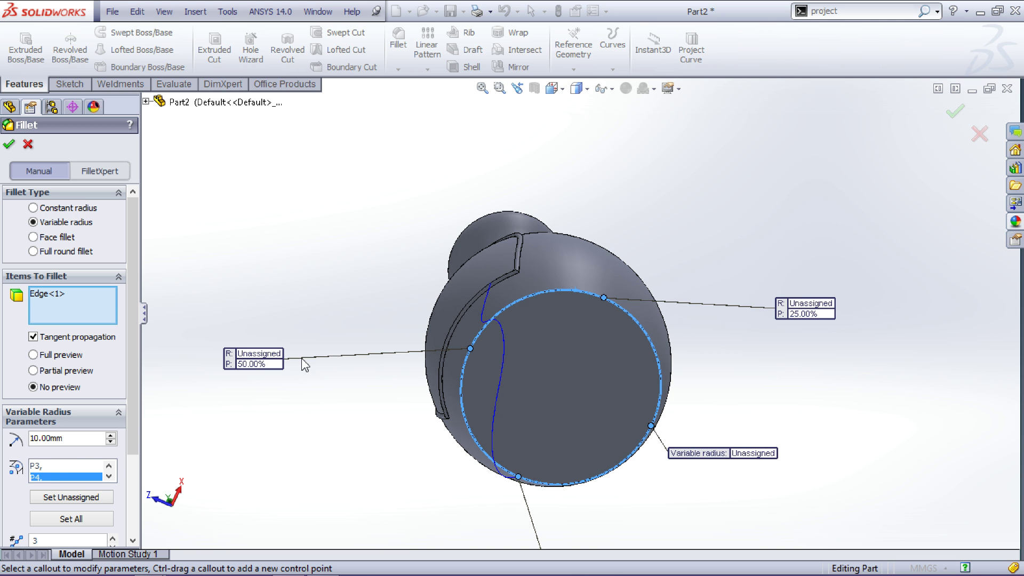
Set the base fillet radius to 10 mm at the 50% point, 5 mm at the 25% point and 10 mm at the edge's start point.
left_click(270, 356)
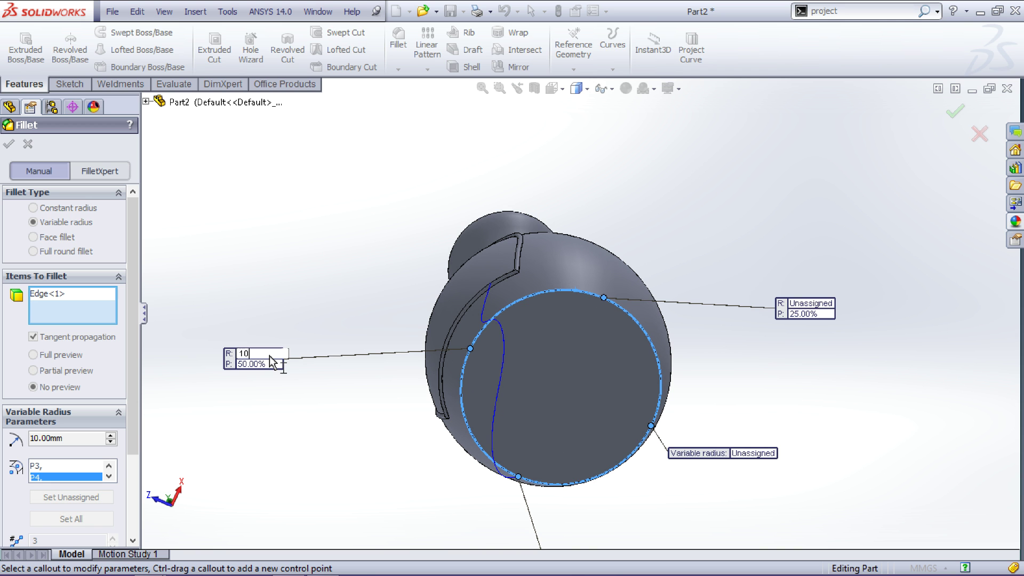
key("Return")
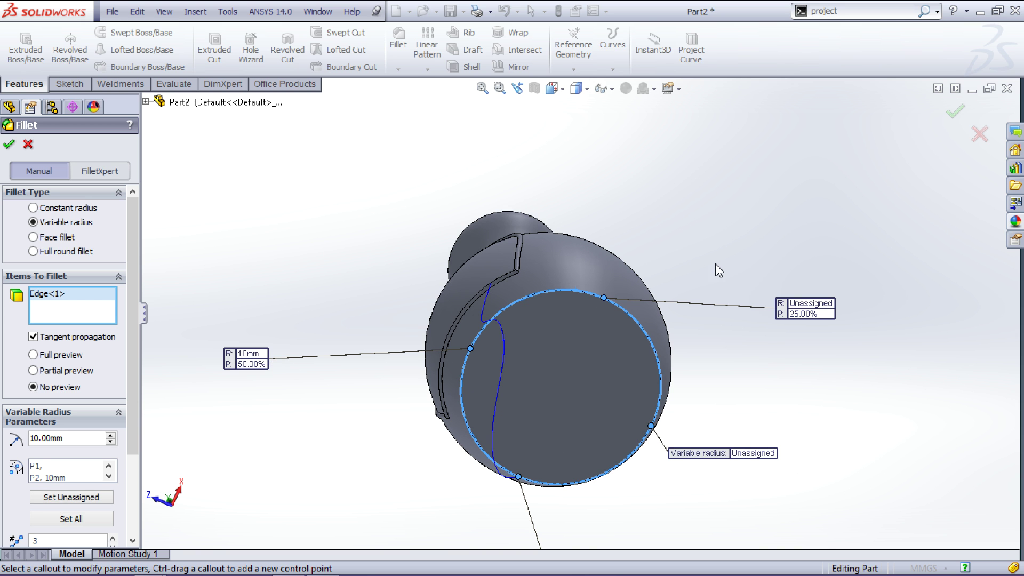
left_click(812, 304)
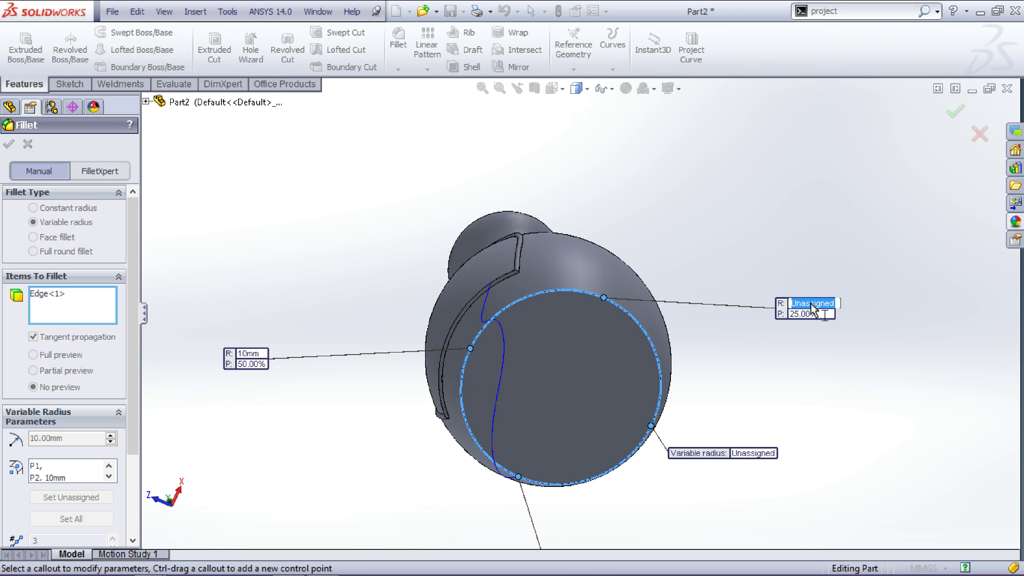
type("5mm")
key("Return")
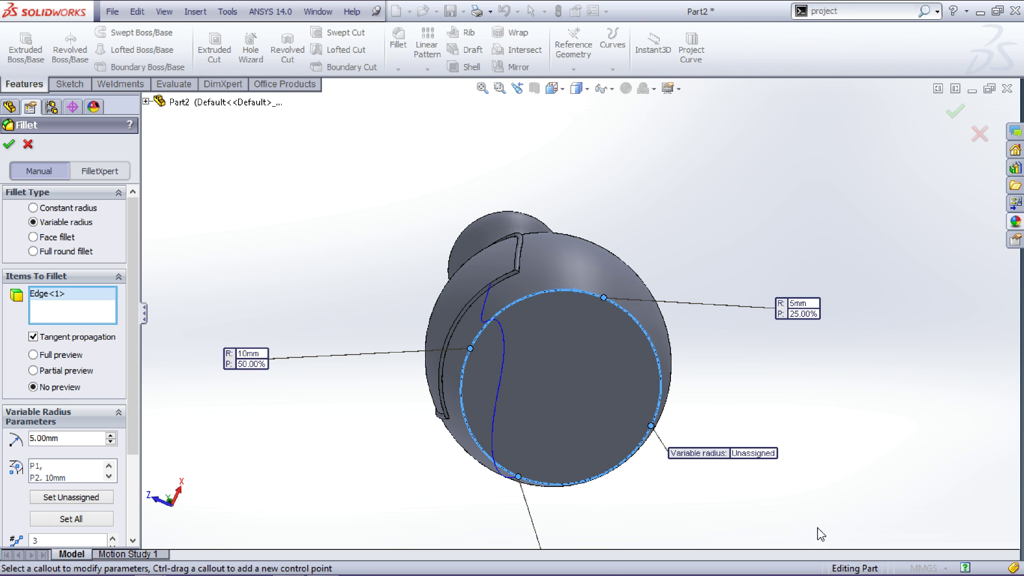
left_click(762, 454)
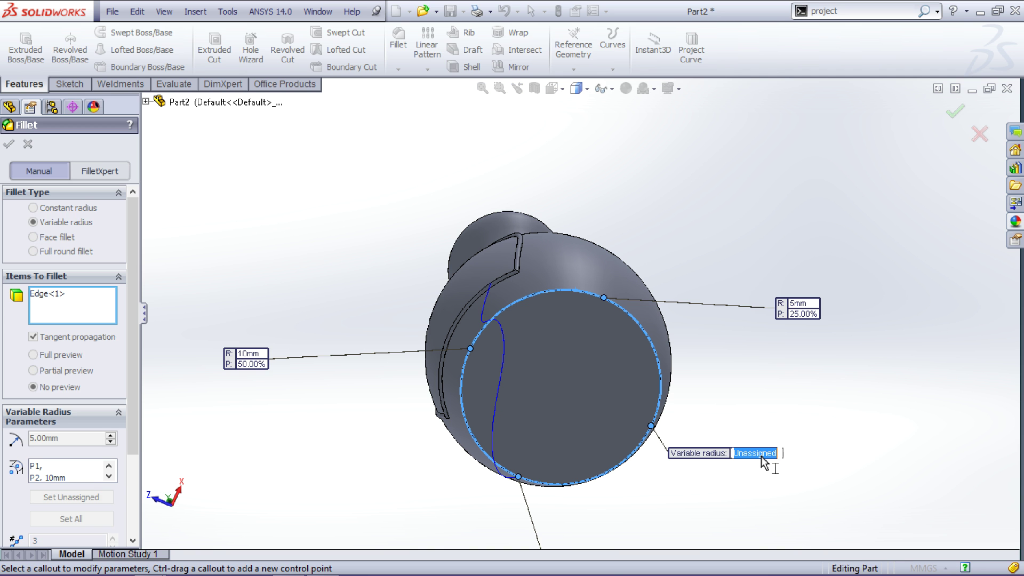
type("10")
key("Return")
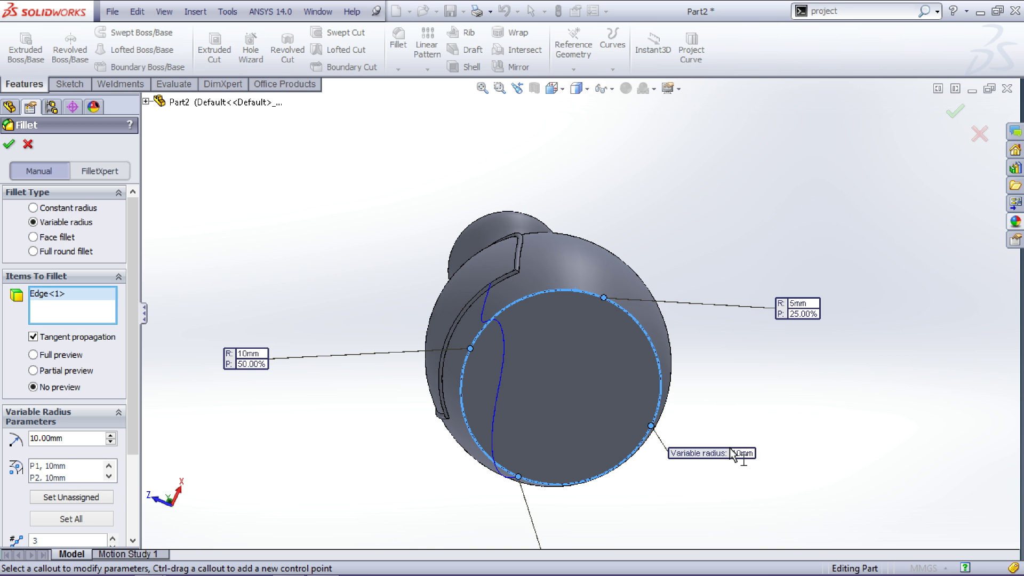
Set the radius at the 75% control point to 5 mm and apply the variable radius fillet to the base.
scroll(720, 467, "up", 2)
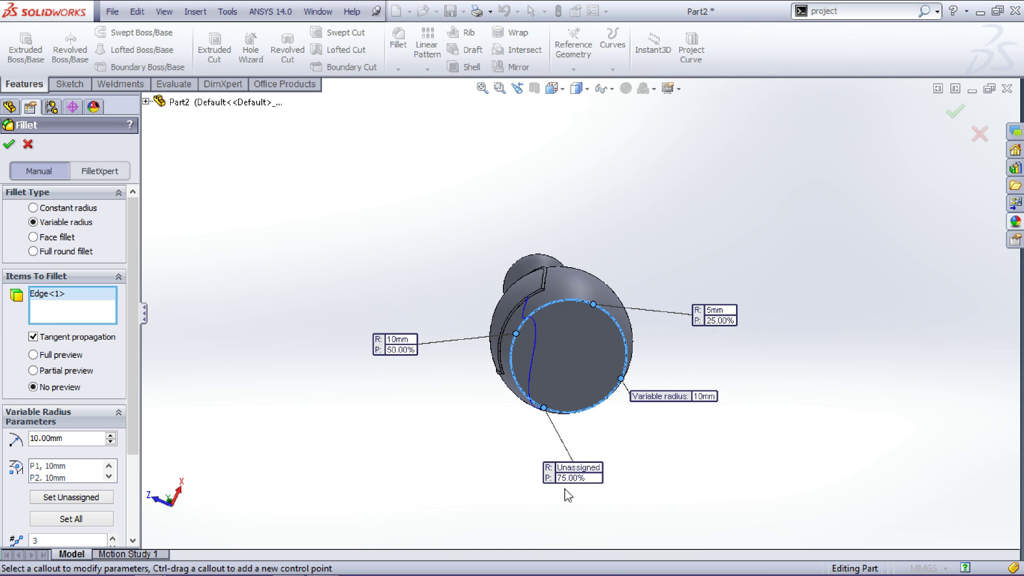
scroll(579, 480, "down", 1)
left_click(591, 462)
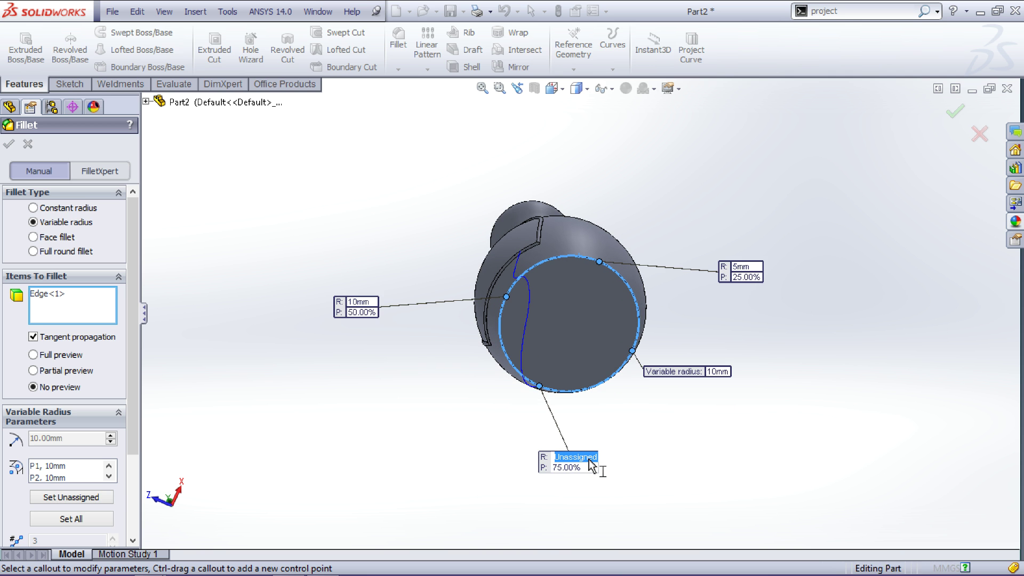
type("5")
key("Return")
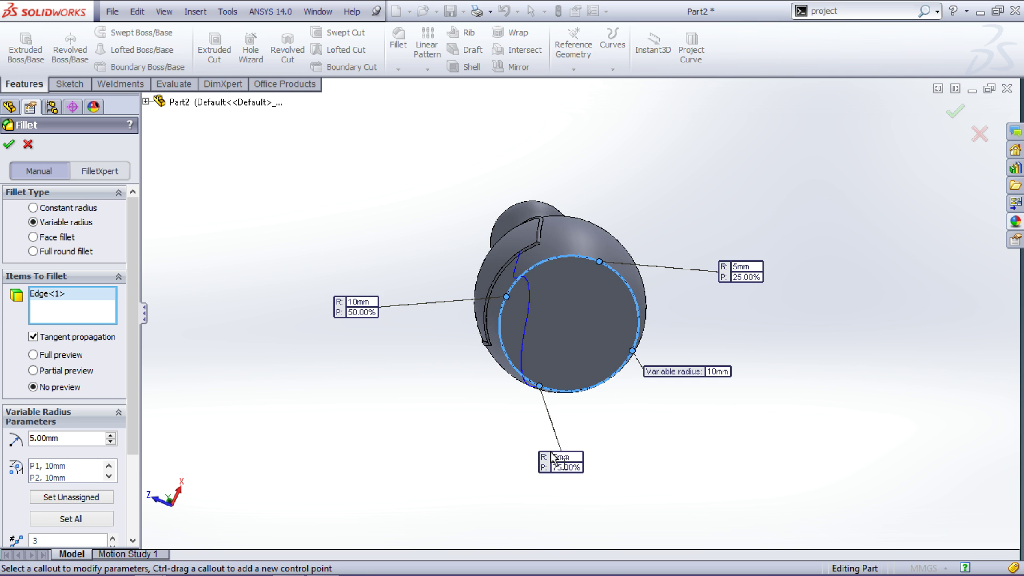
left_click(9, 145)
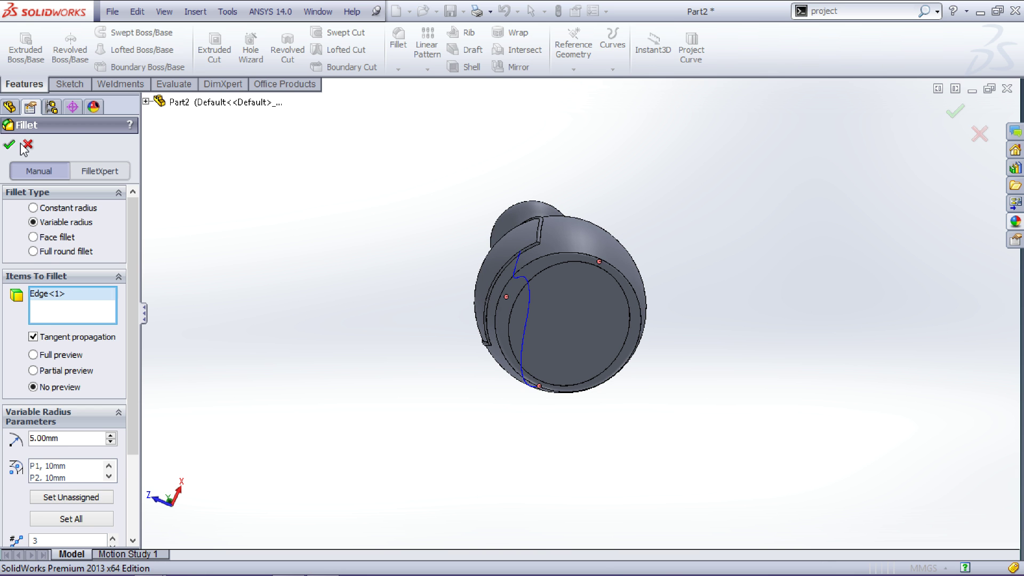
Start a fillet on the three inner edges of the raised border on the bottle's front.
middle_click_drag(736, 134, 807, 272)
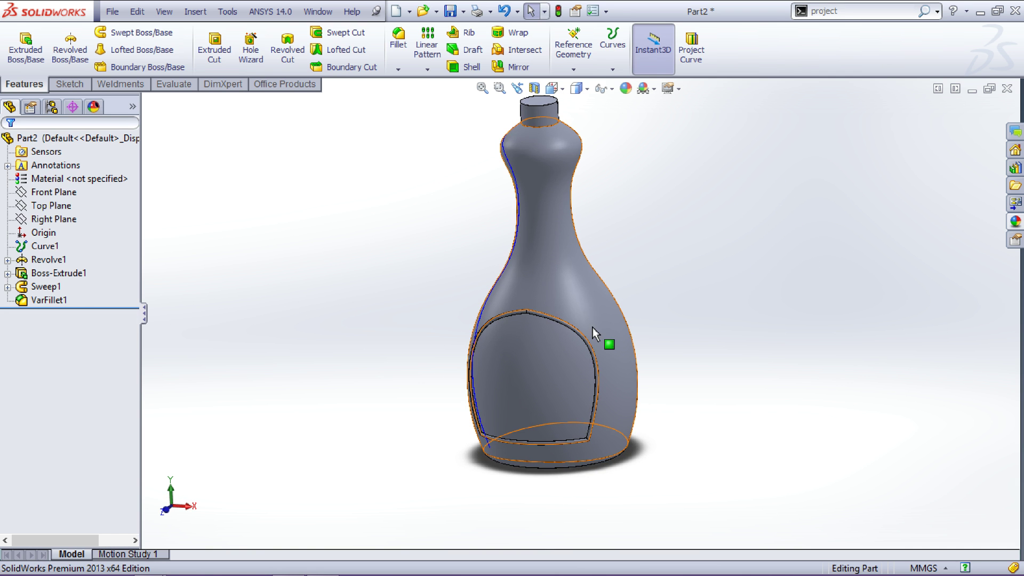
scroll(606, 337, "down", 5)
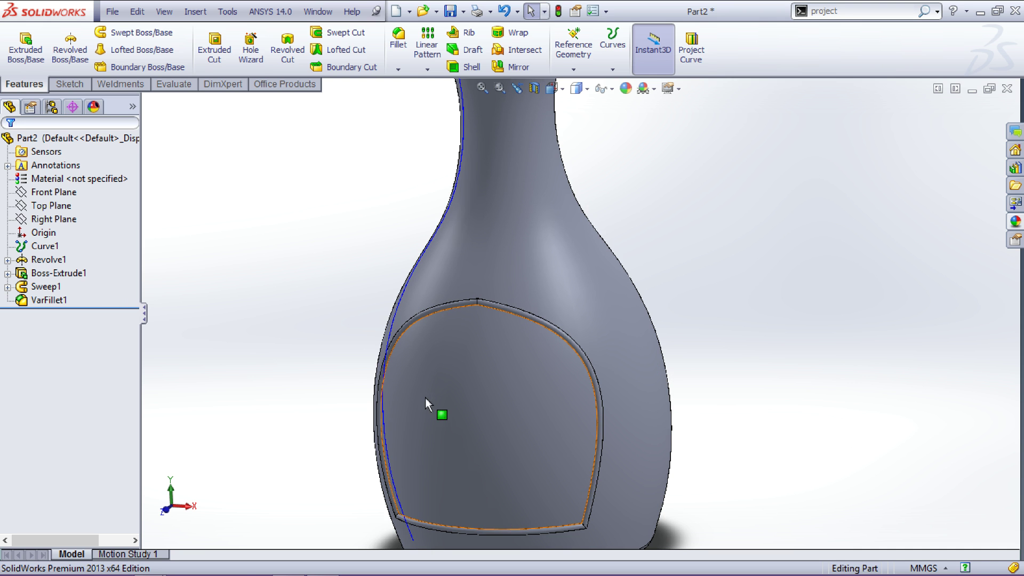
left_click(395, 43)
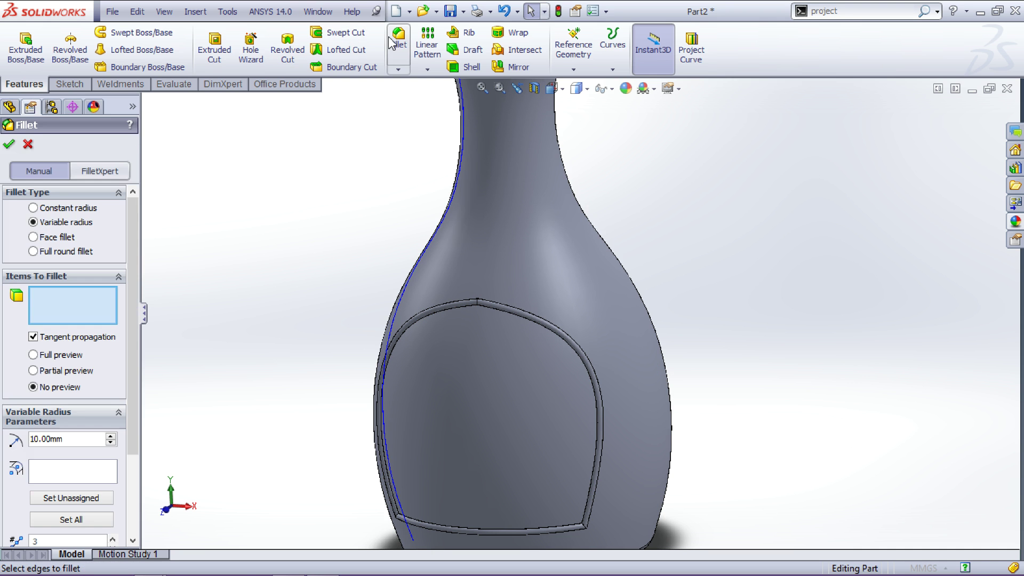
left_click(523, 324)
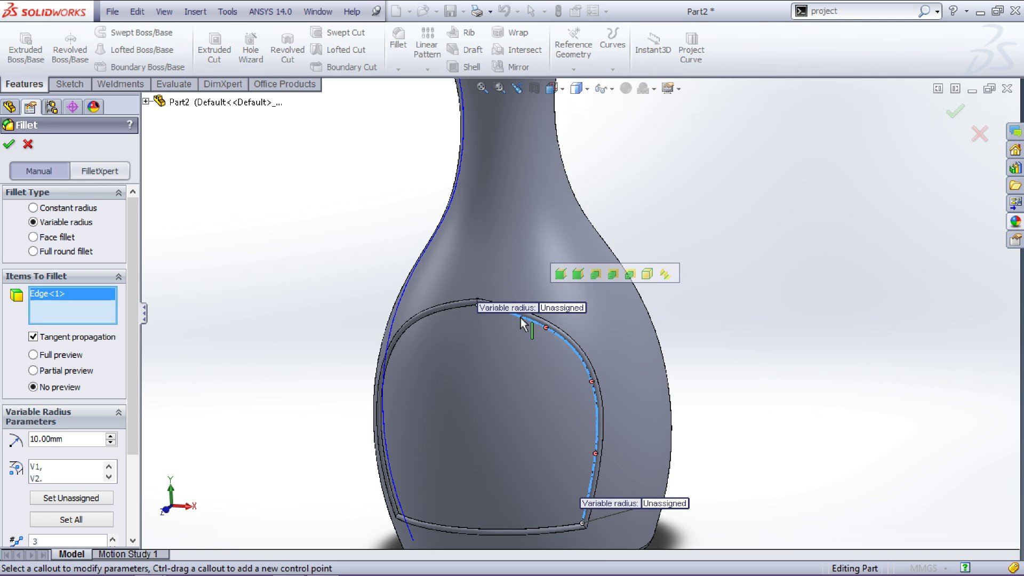
left_click(463, 314)
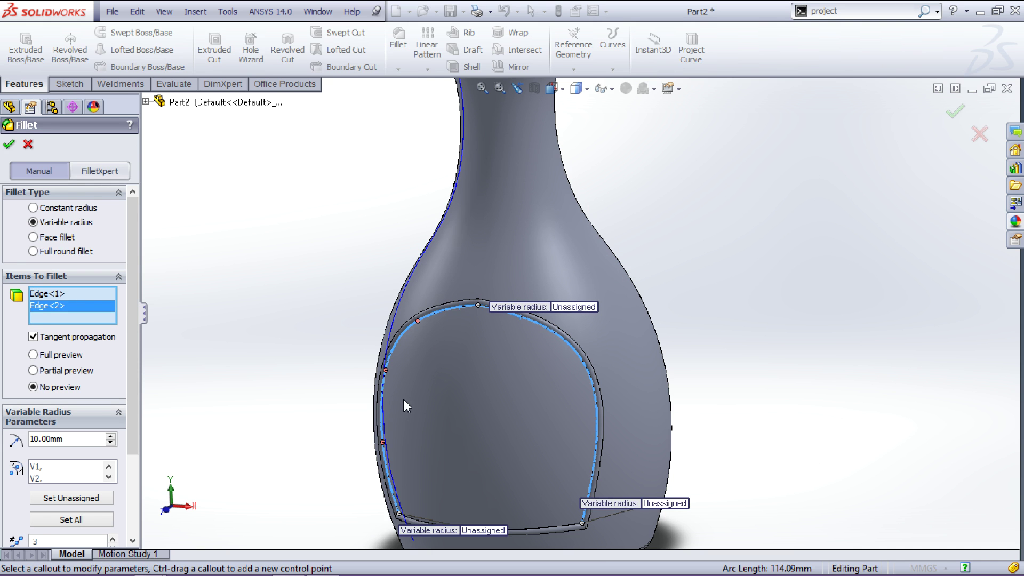
left_click(528, 529)
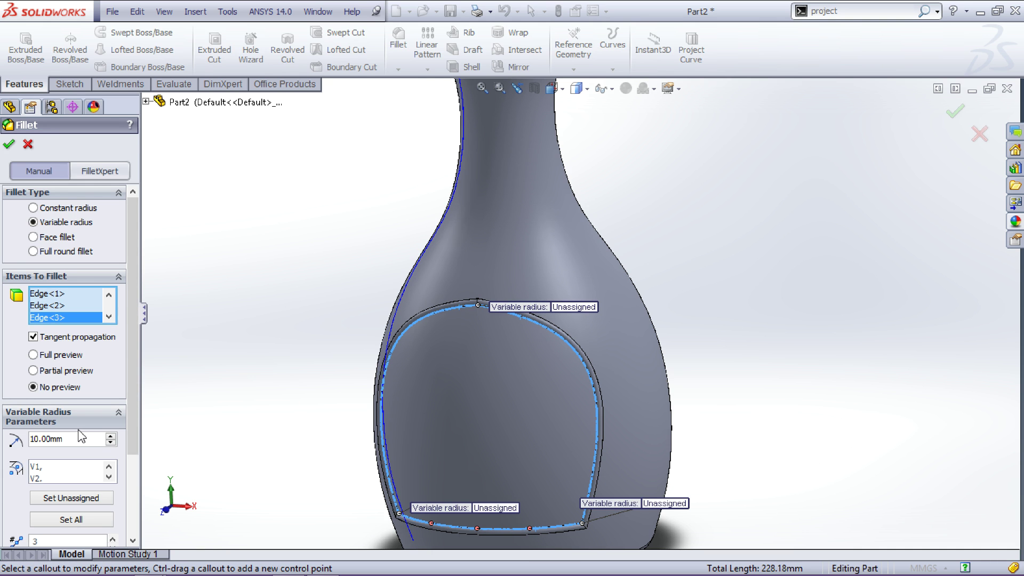
Change the inner border fillet to constant radius, set it to 2 mm and apply it.
left_click(35, 207)
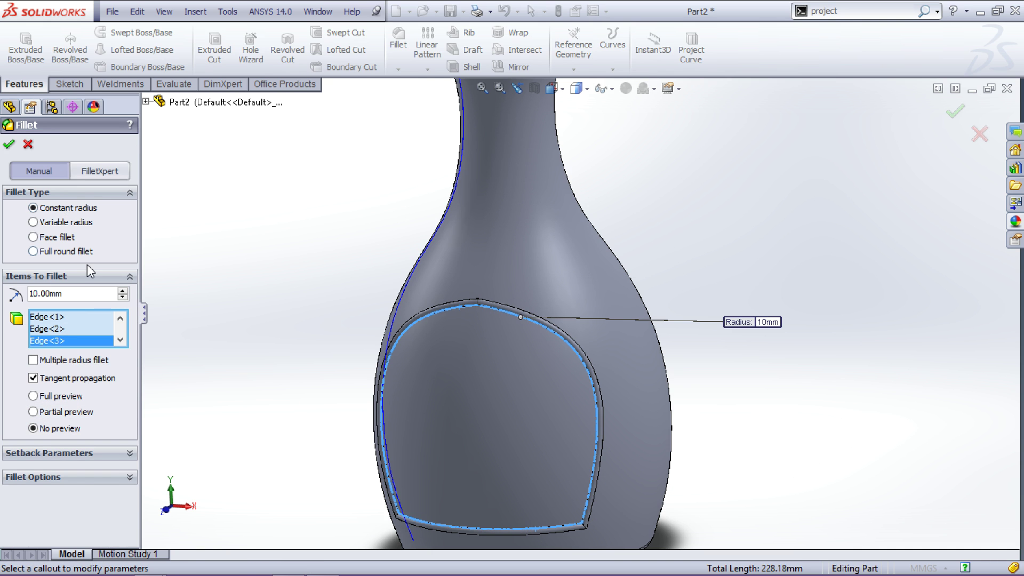
left_click_drag(80, 294, 3, 289)
type("2mm")
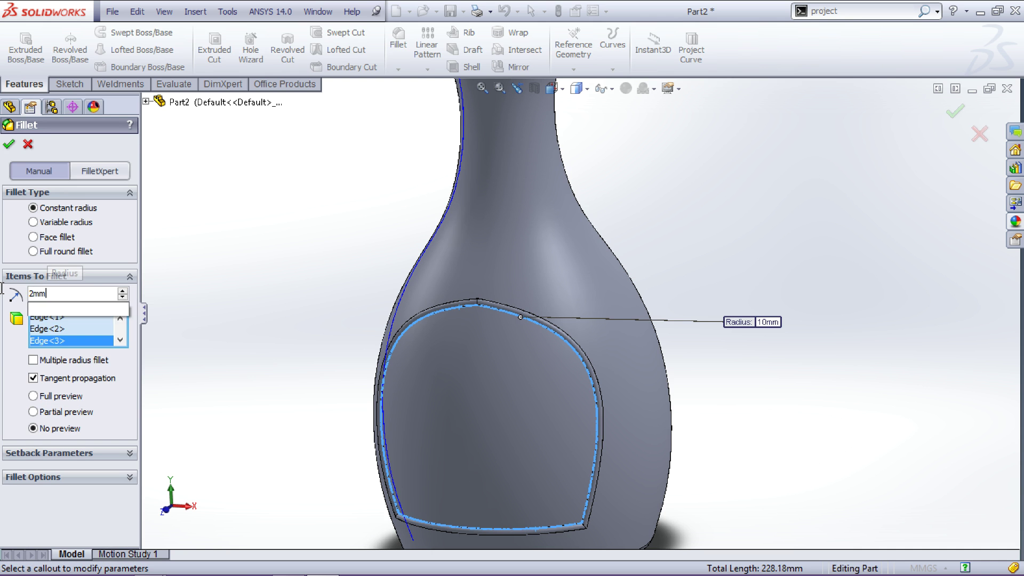
key("Return")
key("Return")
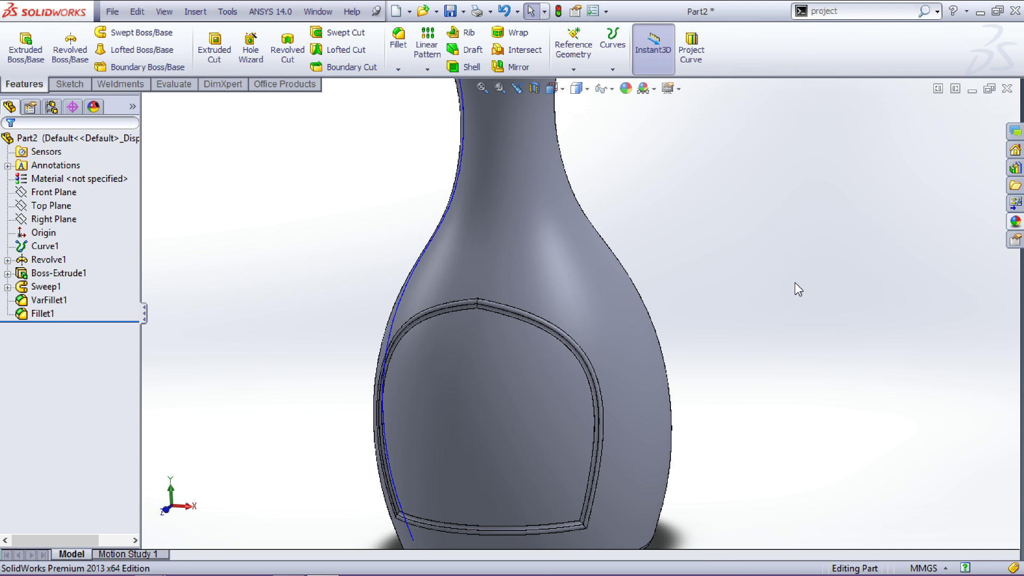
Apply a constant radius fillet of 2 mm to the three outer edges of the raised border.
left_click(398, 39)
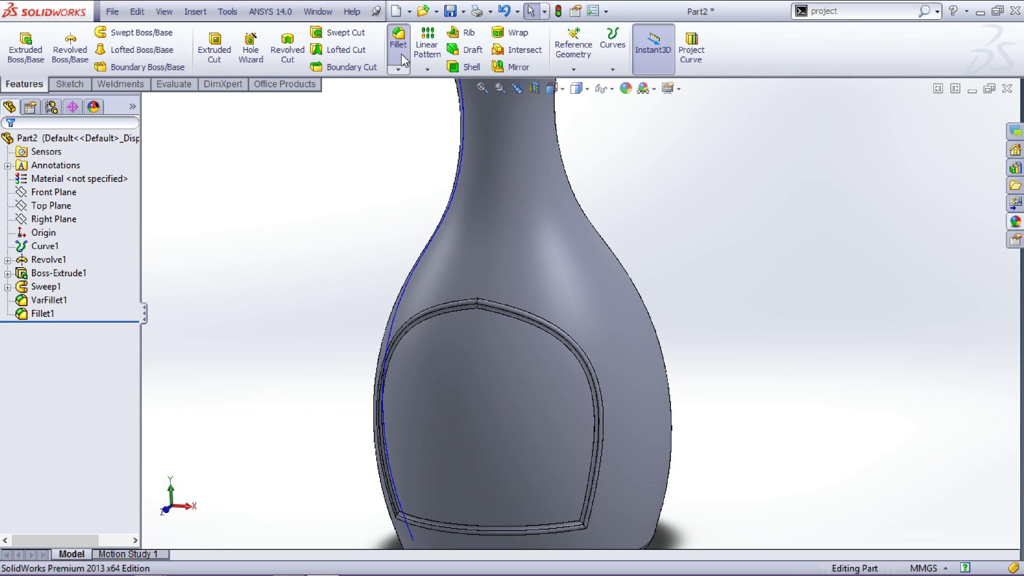
left_click(529, 312)
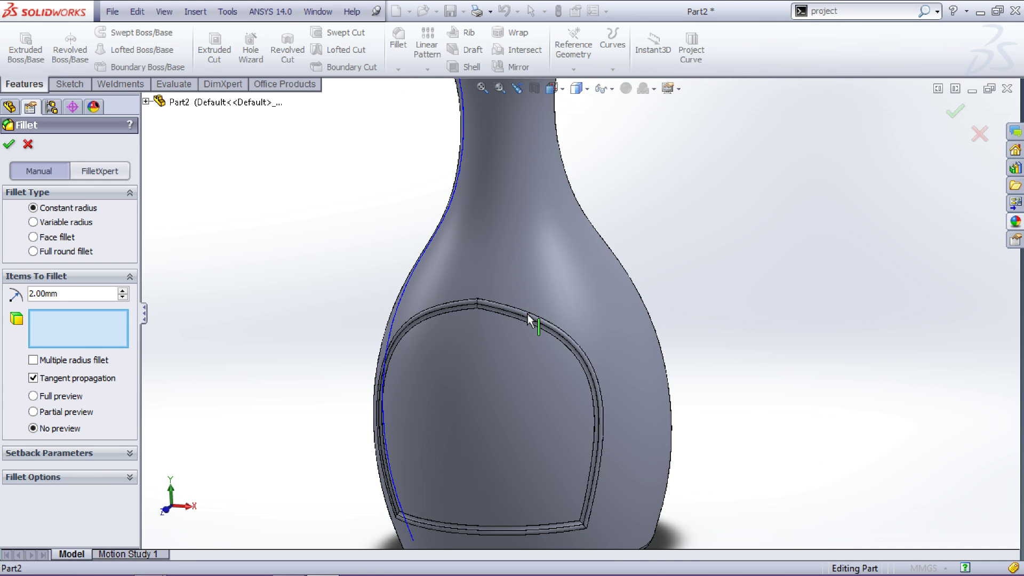
left_click(585, 529)
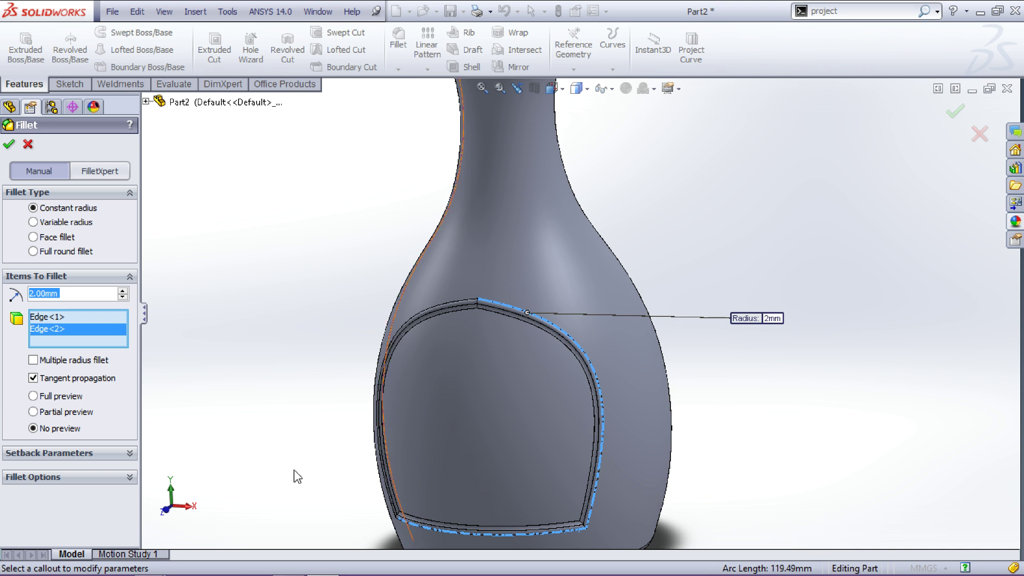
middle_click_drag(244, 460, 251, 451)
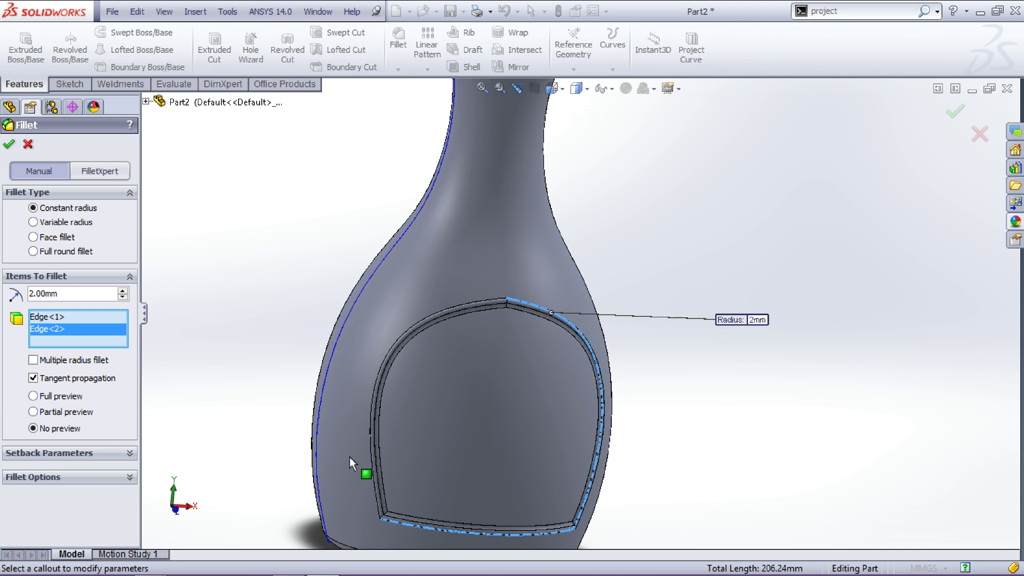
left_click(372, 464)
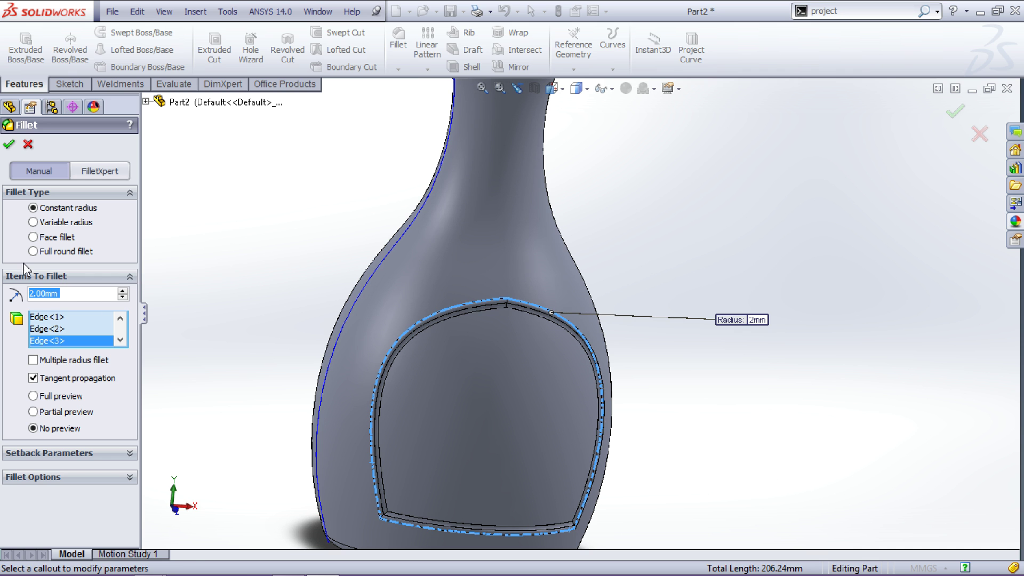
left_click(8, 144)
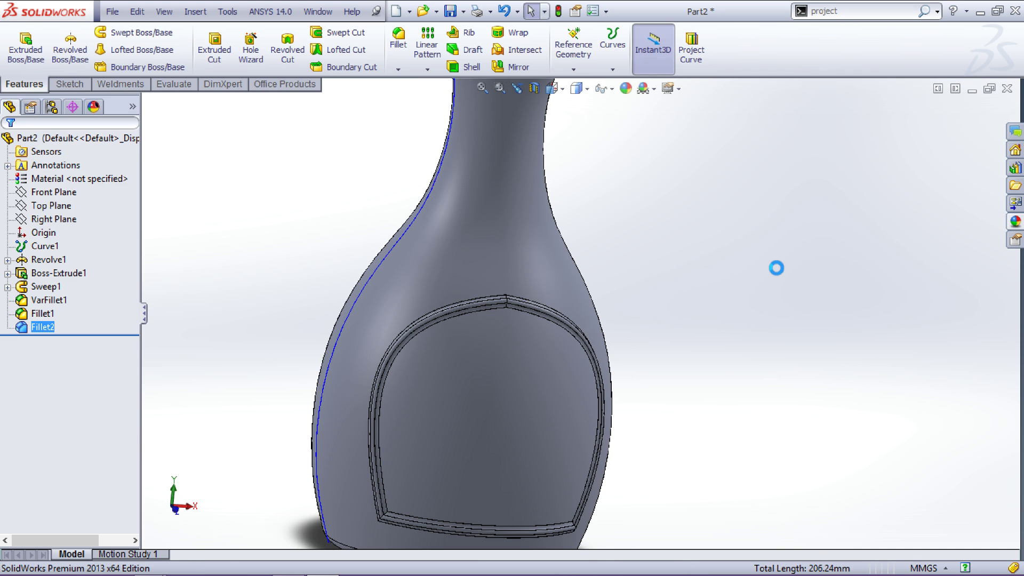
Switch the model's display style to Shaded, without edges.
left_click(577, 90)
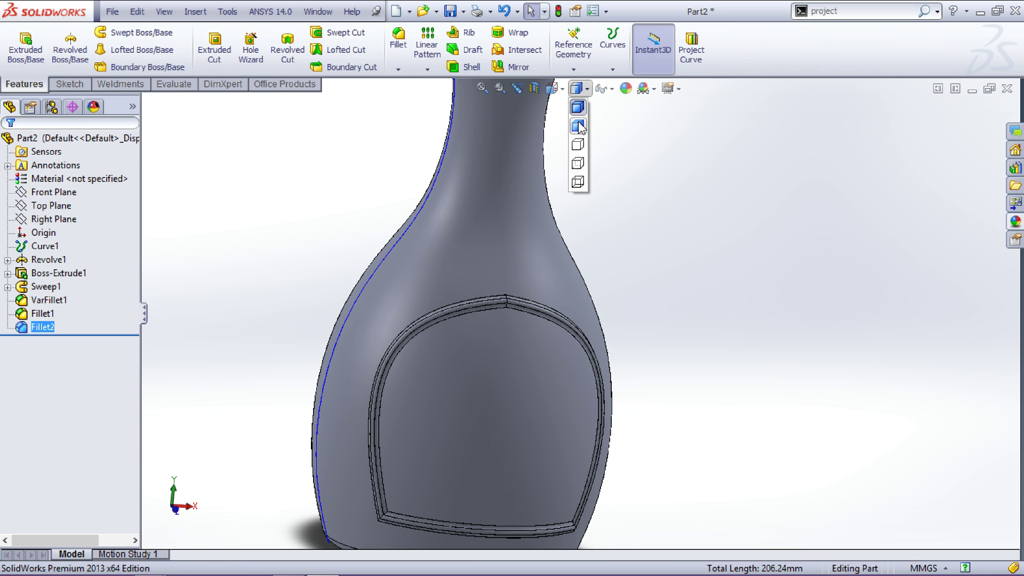
left_click(579, 127)
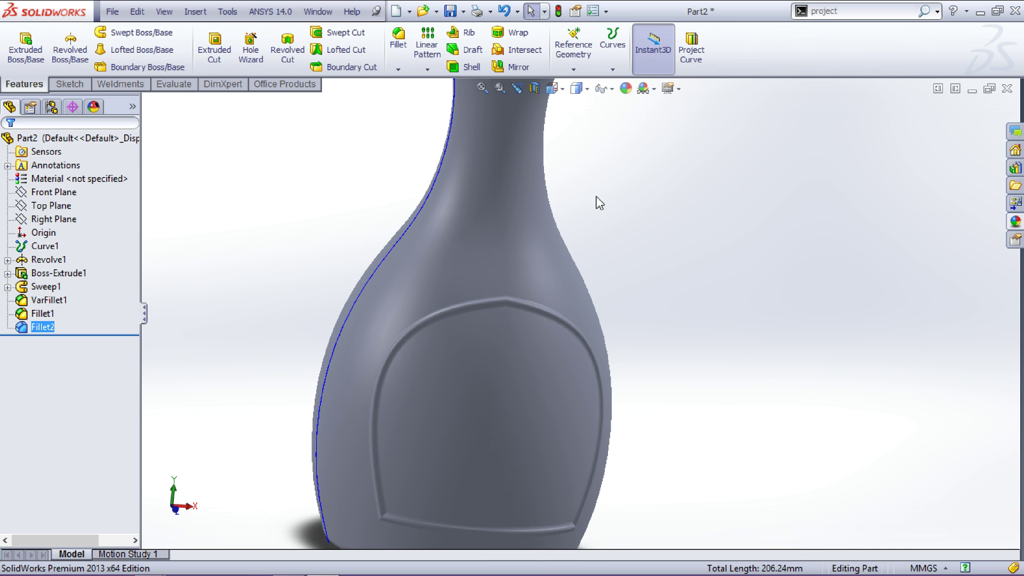
Examine the filleted border up close and the overall shape of the bottle.
middle_click_drag(696, 342, 670, 327)
scroll(544, 346, "down", 5)
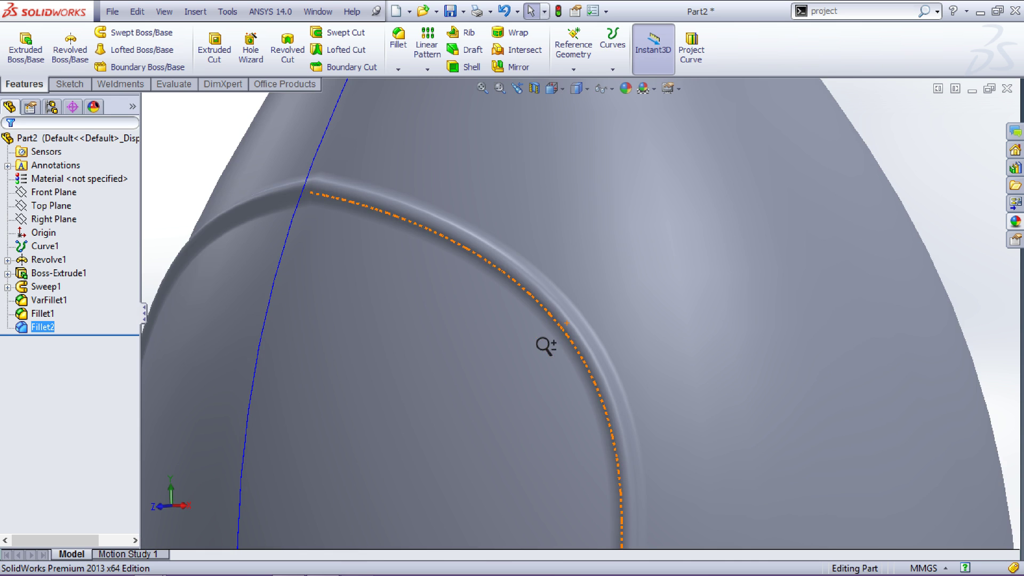
scroll(739, 277, "down", 2)
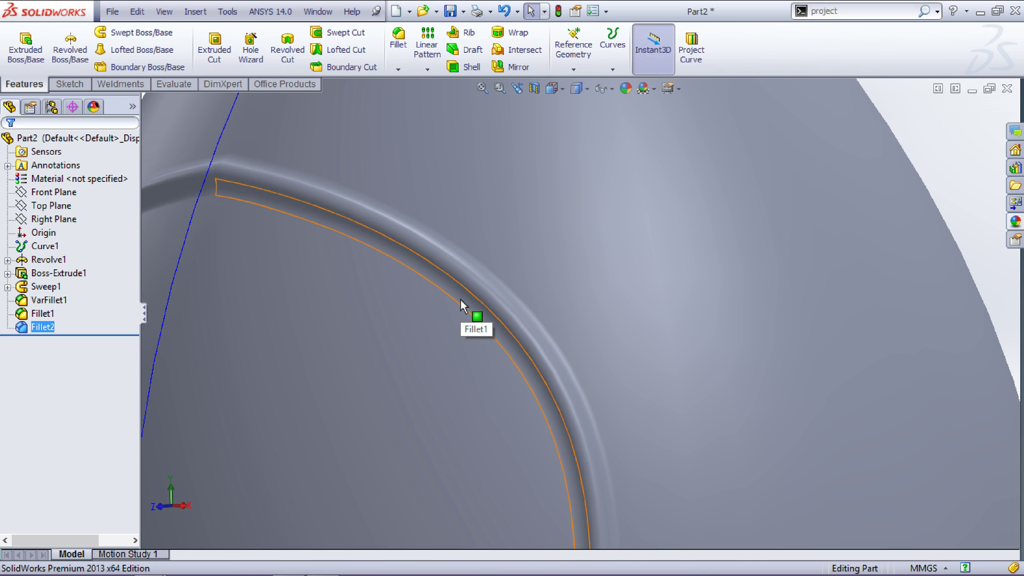
scroll(470, 308, "up", 2)
scroll(469, 308, "up", 3)
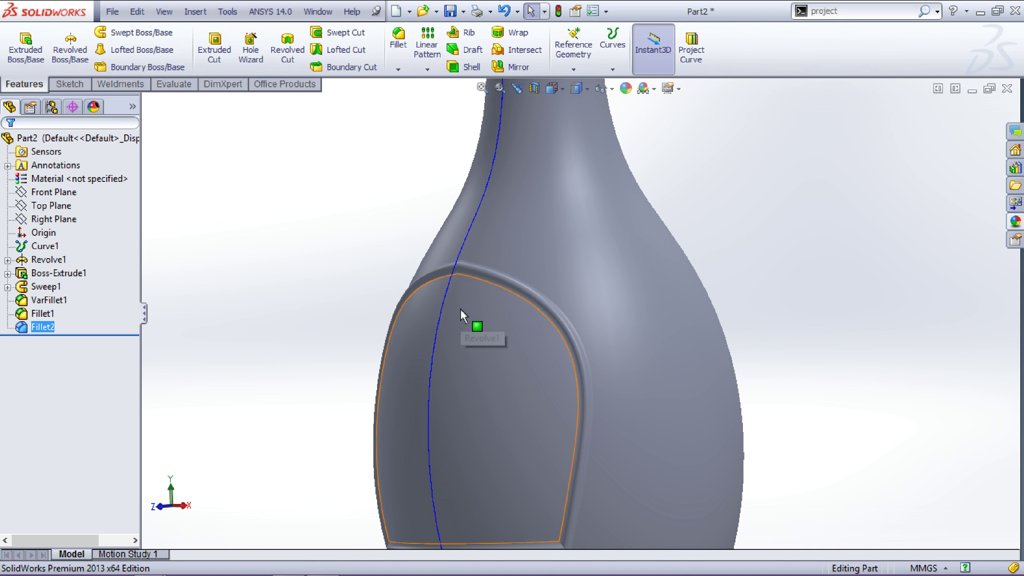
scroll(787, 376, "up", 3)
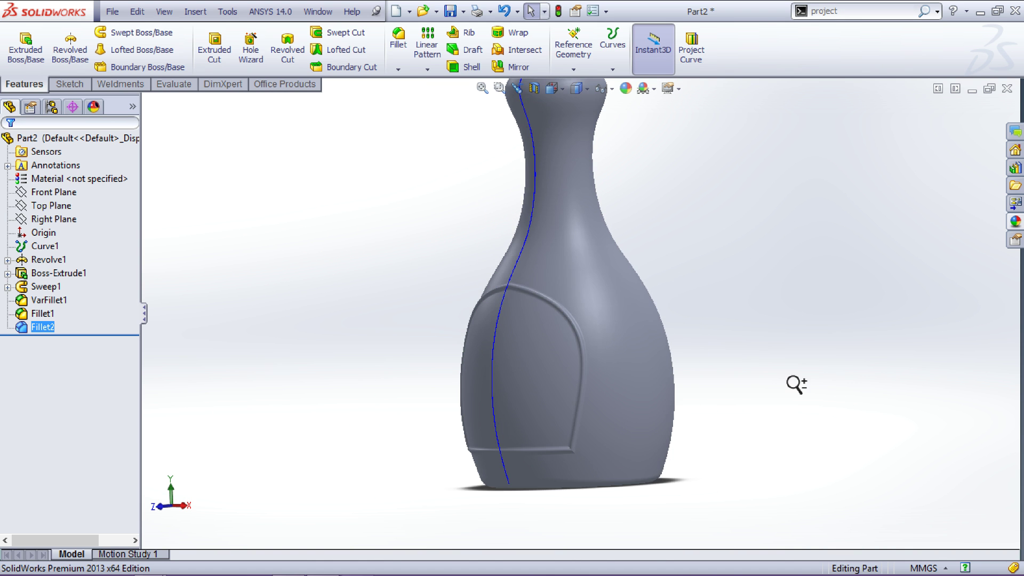
mouse_move(796, 410)
middle_mouse_down()
mouse_move(775, 304)
mouse_move(809, 406)
middle_mouse_up()
left_click(809, 407)
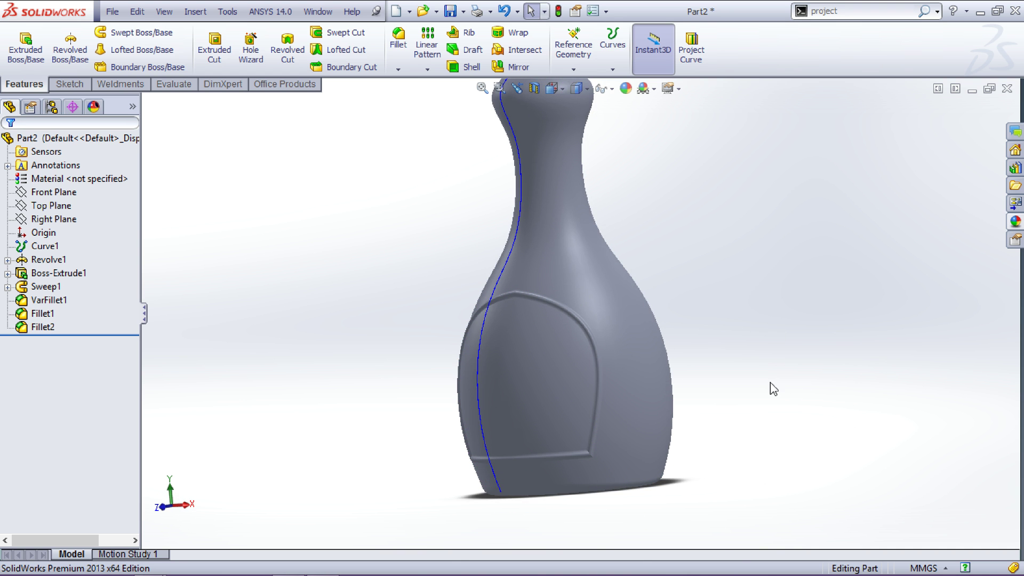
scroll(749, 293, "up", 2)
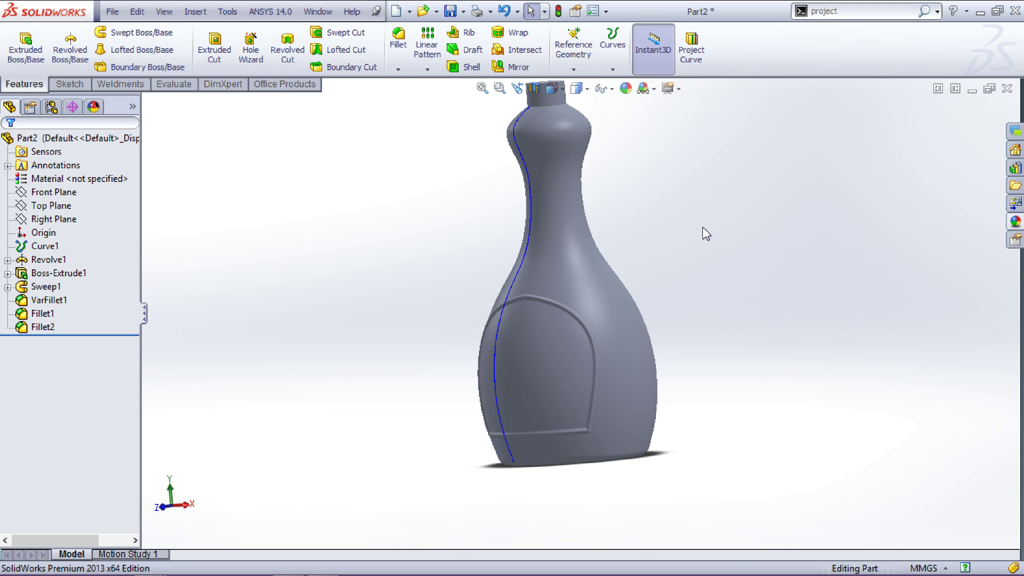
scroll(712, 230, "up", 1)
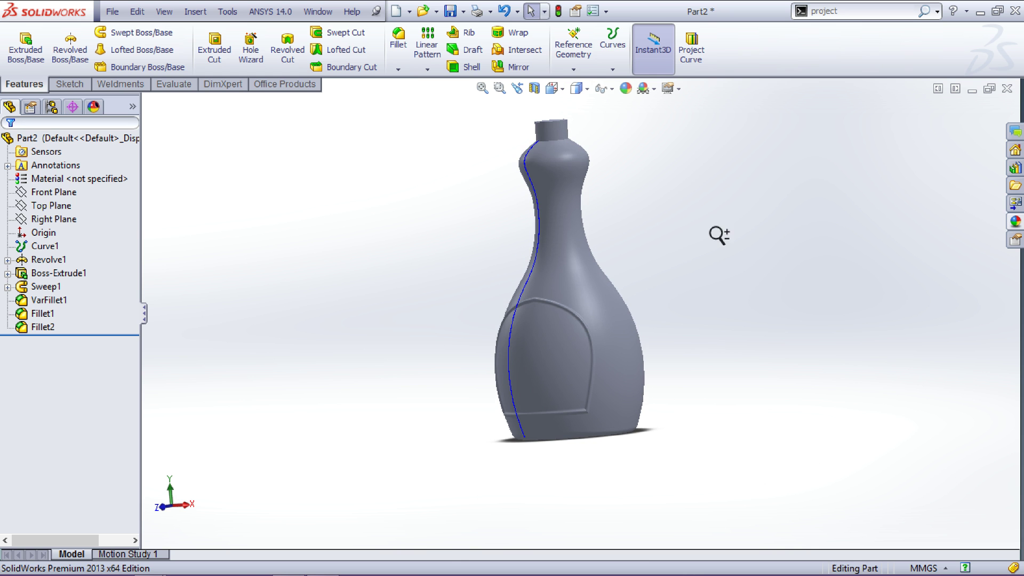
left_click(644, 68)
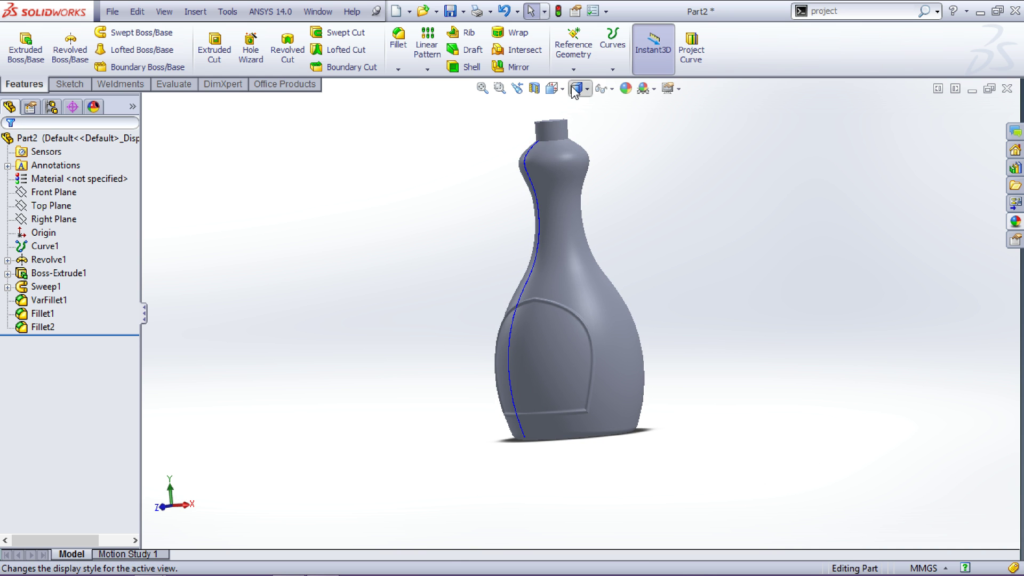
Switch the model's display style to Shaded With Edges.
left_click(577, 88)
left_click(580, 110)
middle_click_drag(676, 165, 722, 247)
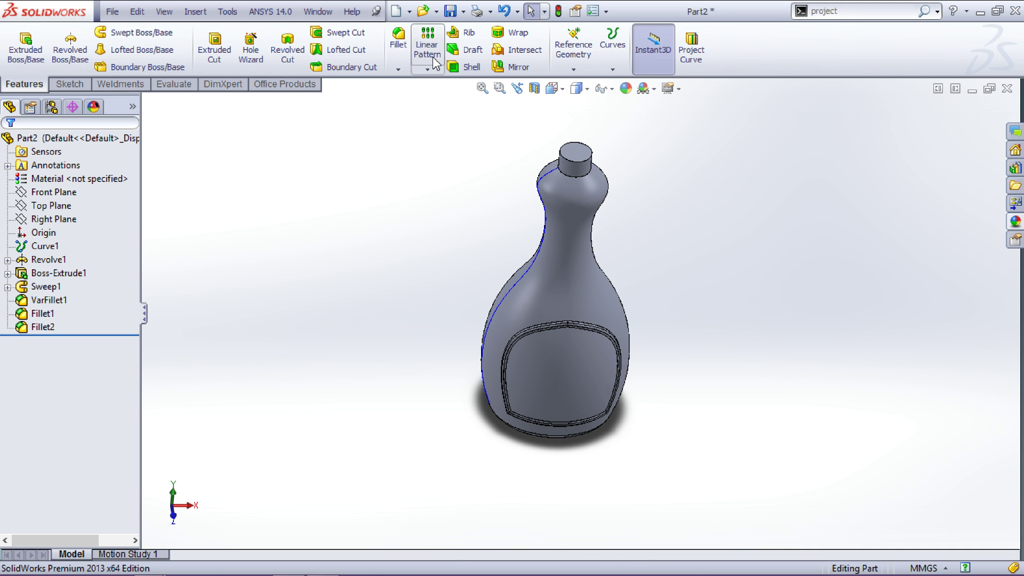
Start a Shell feature with the flat top face of the bottle neck as the face to remove.
left_click(483, 75)
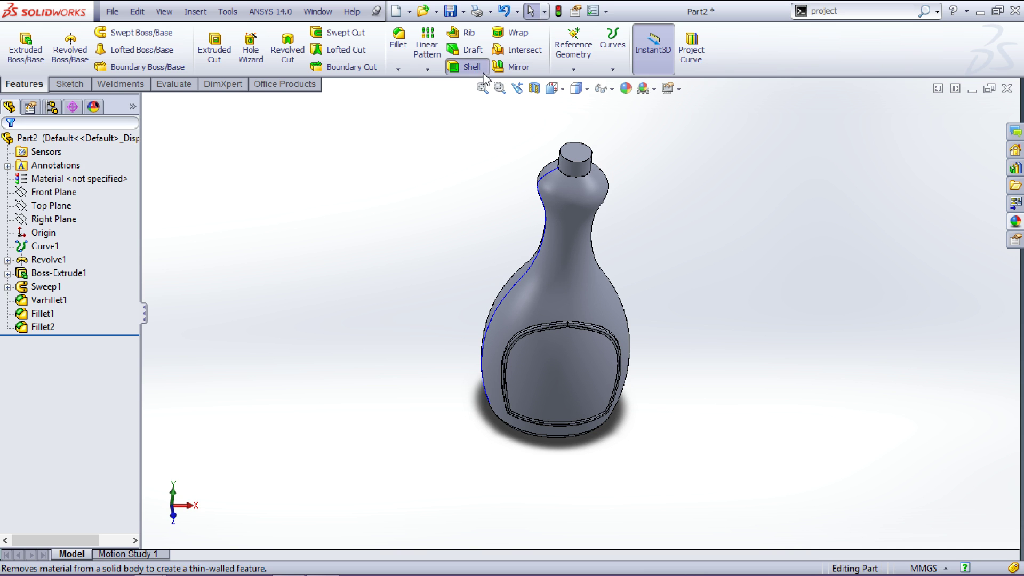
left_click(87, 228)
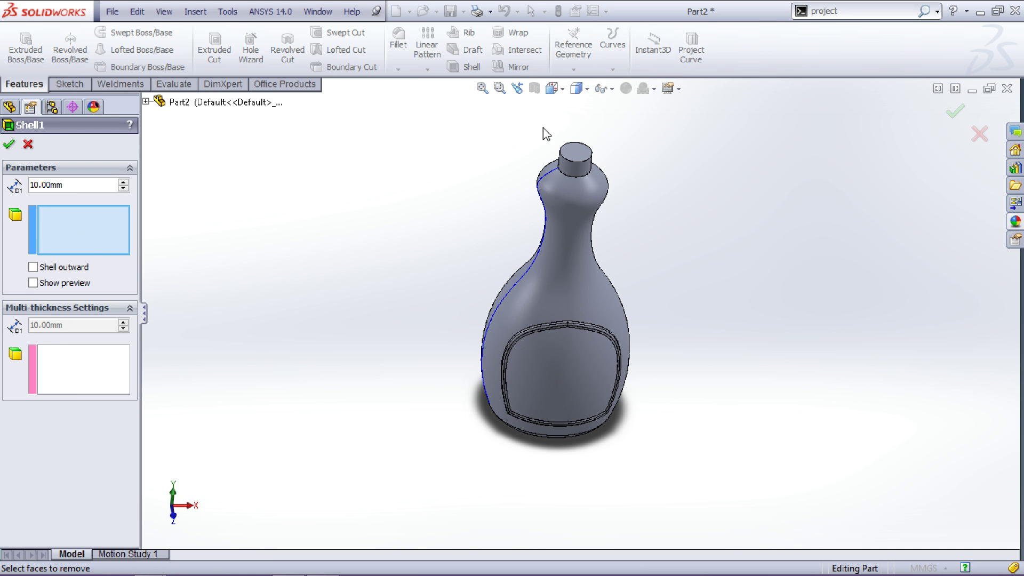
left_click(578, 156)
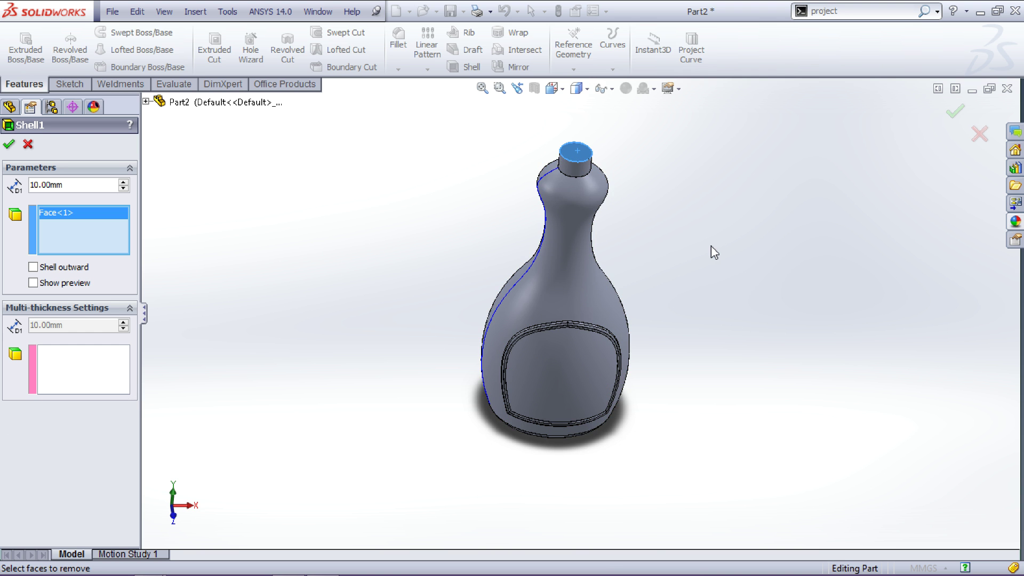
Assign the neck's outer cylindrical face its own shell wall thickness of 1.5 mm.
middle_click_drag(711, 245, 702, 172)
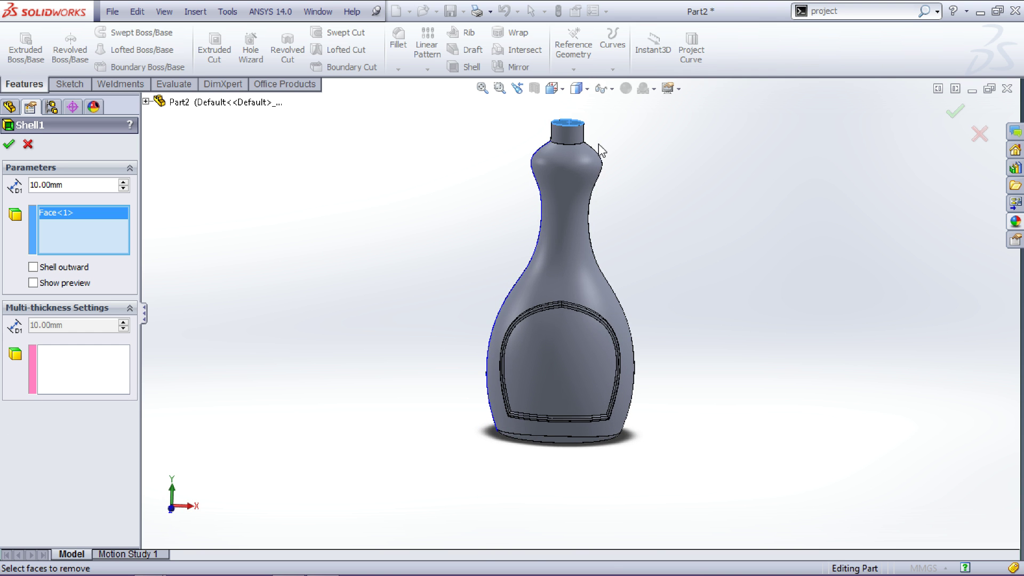
scroll(600, 152, "down", 5)
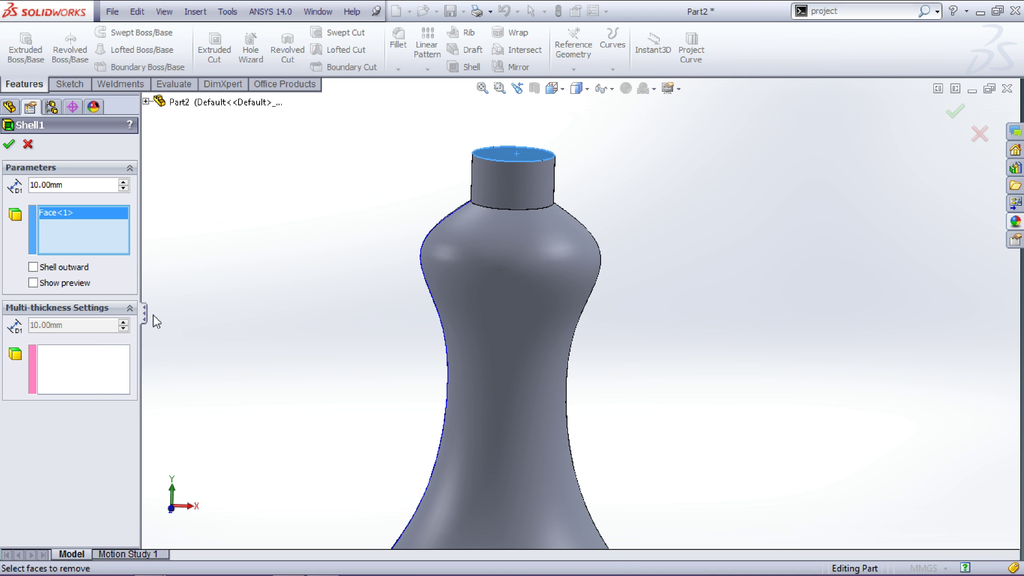
left_click(81, 365)
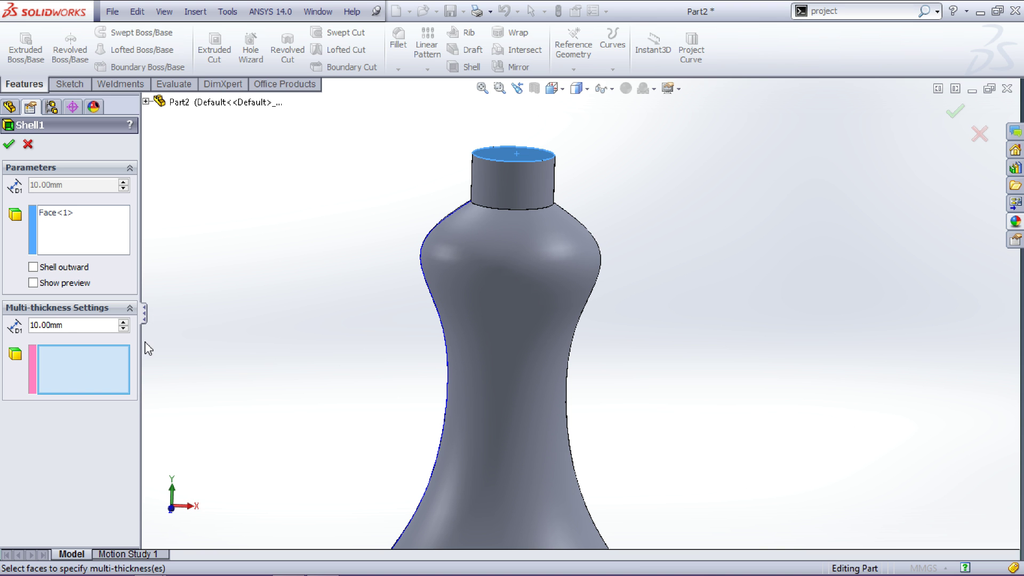
left_click(491, 180)
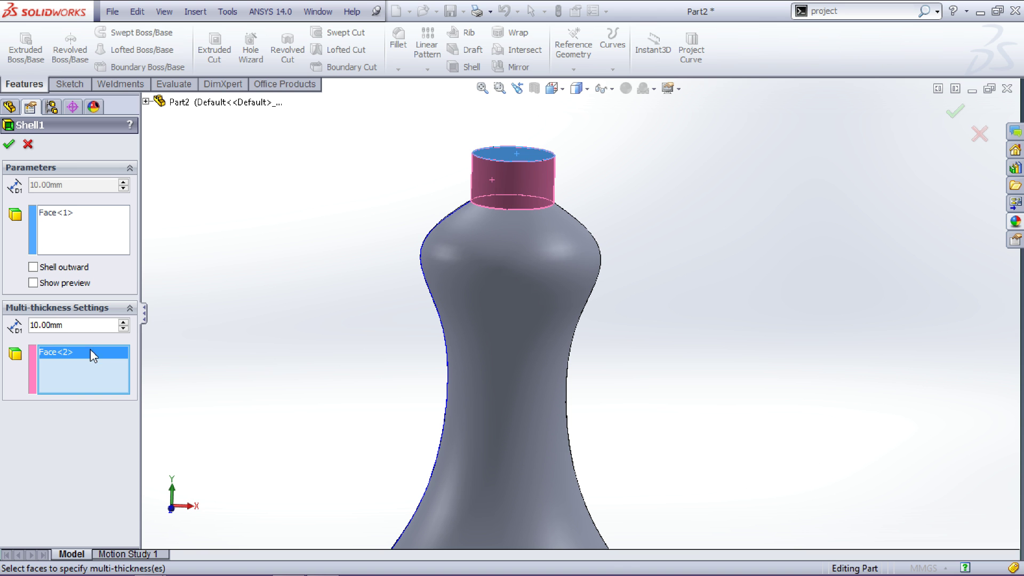
left_click_drag(84, 327, 2, 325)
type("1.5")
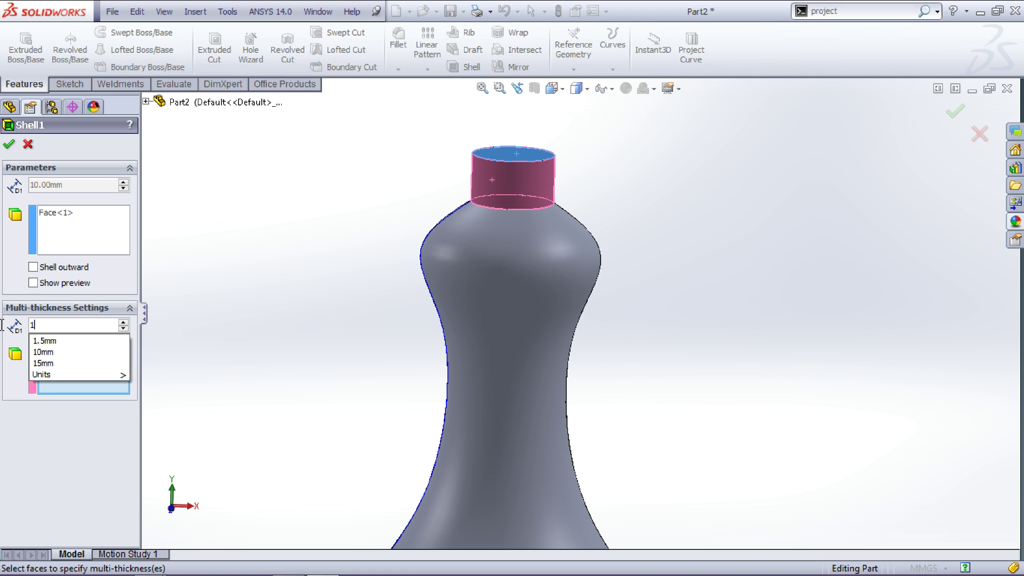
key("Return")
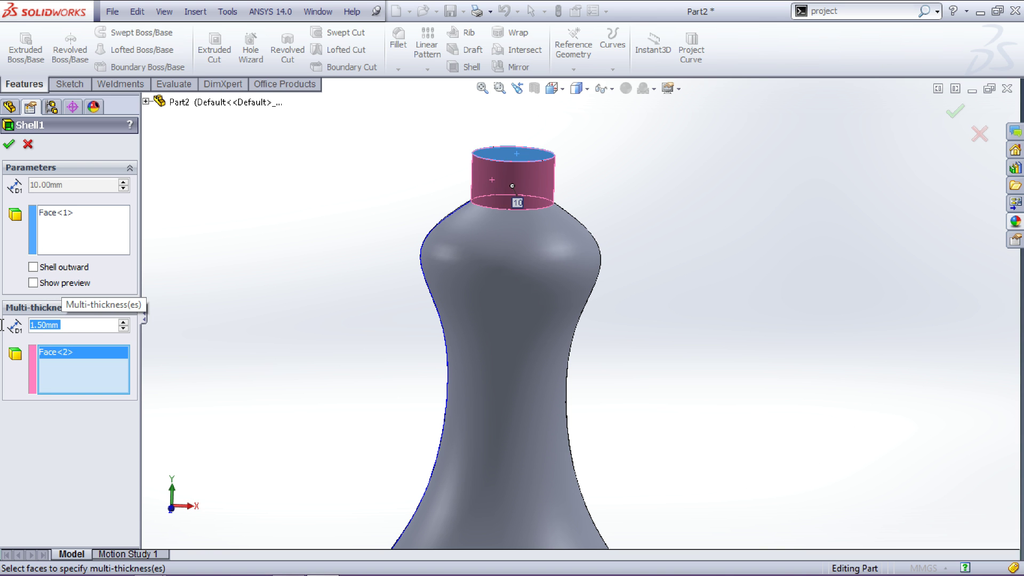
Set the shell's general thickness to 1 mm, enable its preview and apply the shell.
left_click(65, 241)
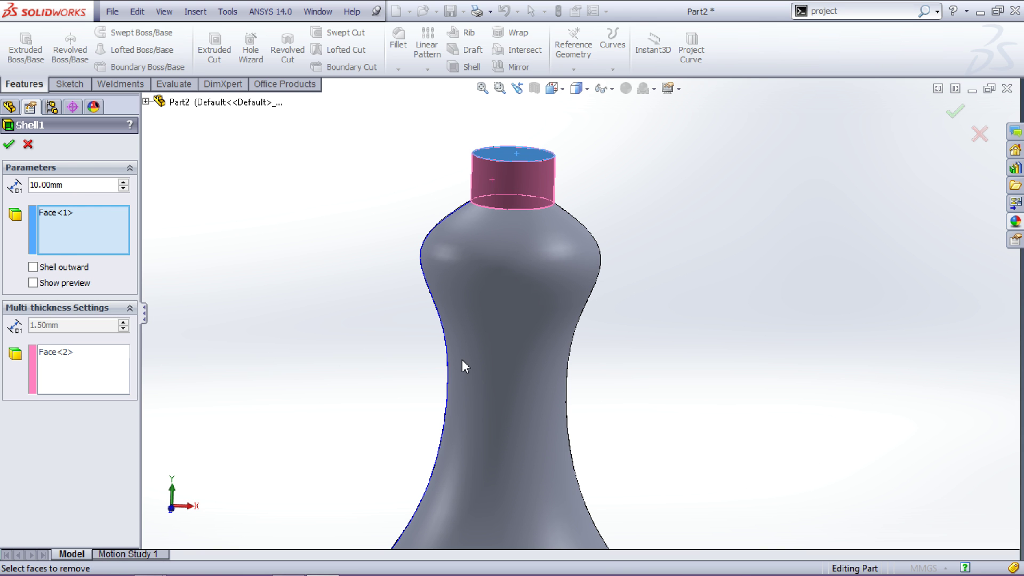
left_click_drag(71, 187, 2, 182)
type("1")
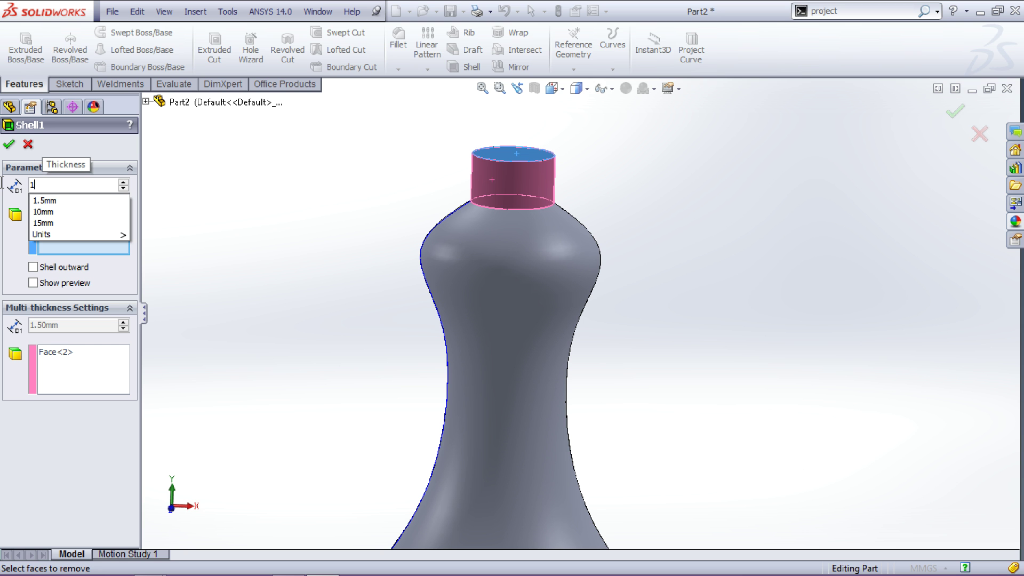
type("mm")
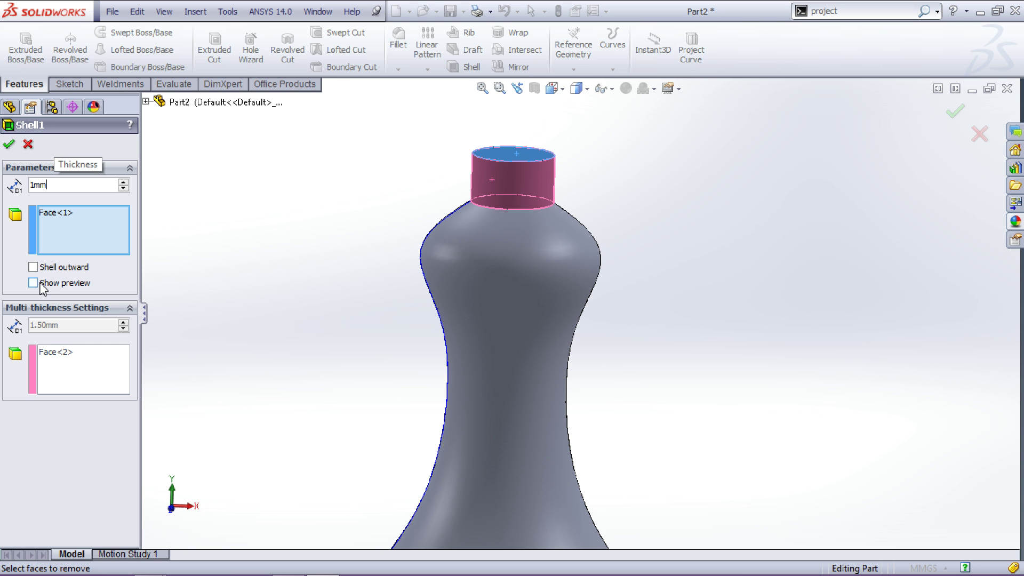
key("Return")
left_click(34, 283)
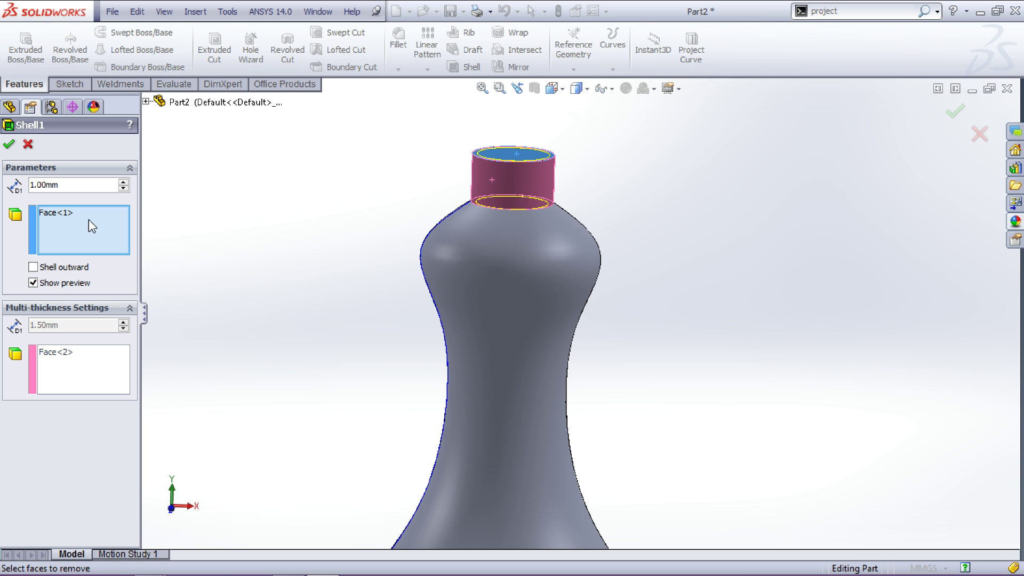
left_click(11, 145)
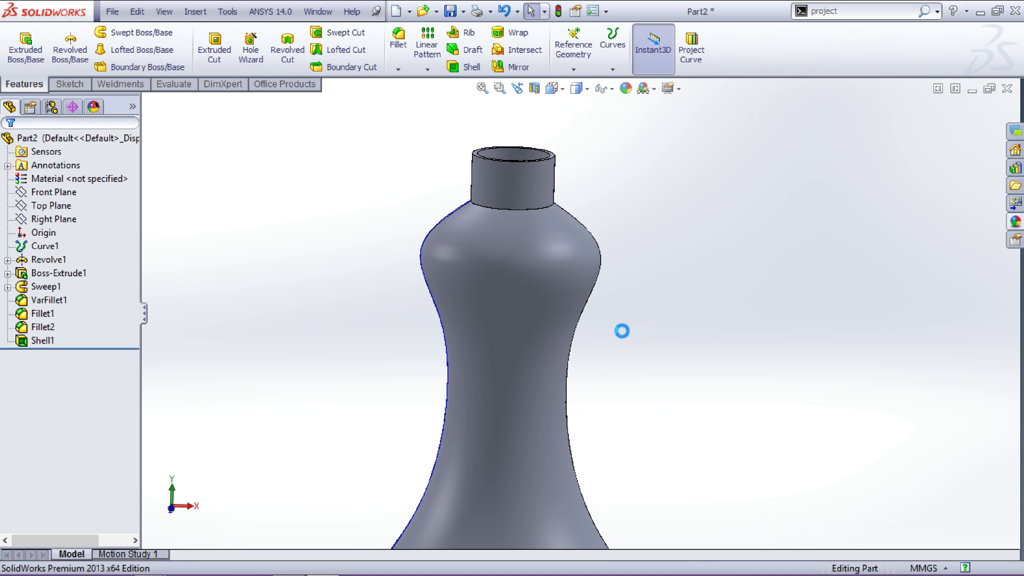
Examine the bottle's shelled walls in a section view cut at the Front Plane, and turn the section view off.
left_click(533, 89)
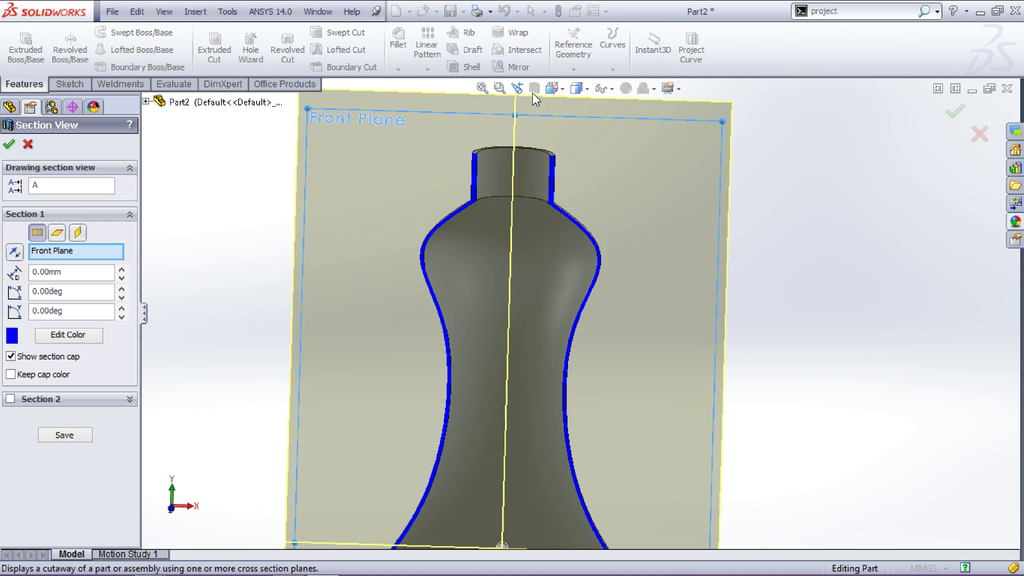
left_click(956, 112)
key("ctrl+1")
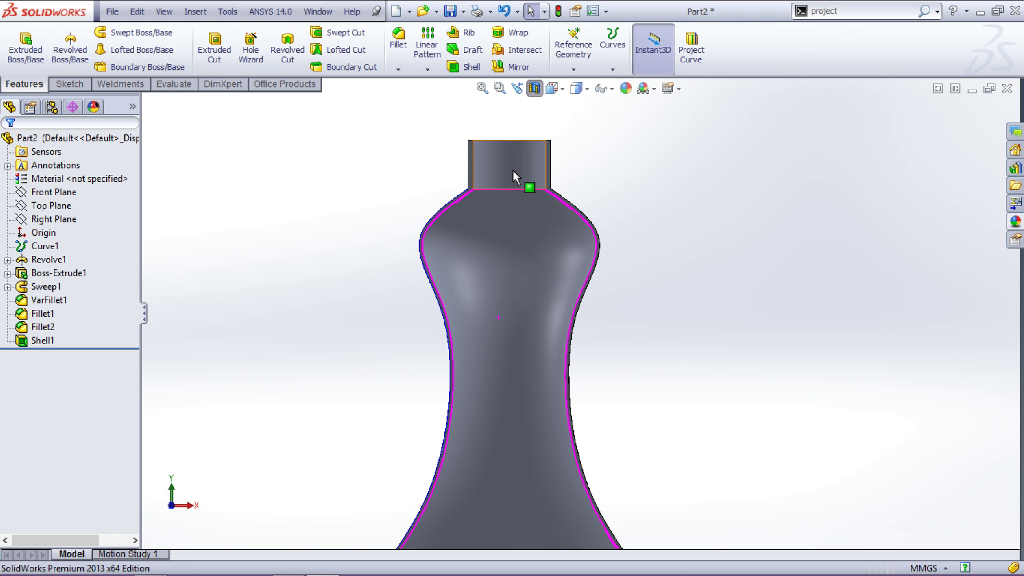
scroll(513, 170, "down", 5)
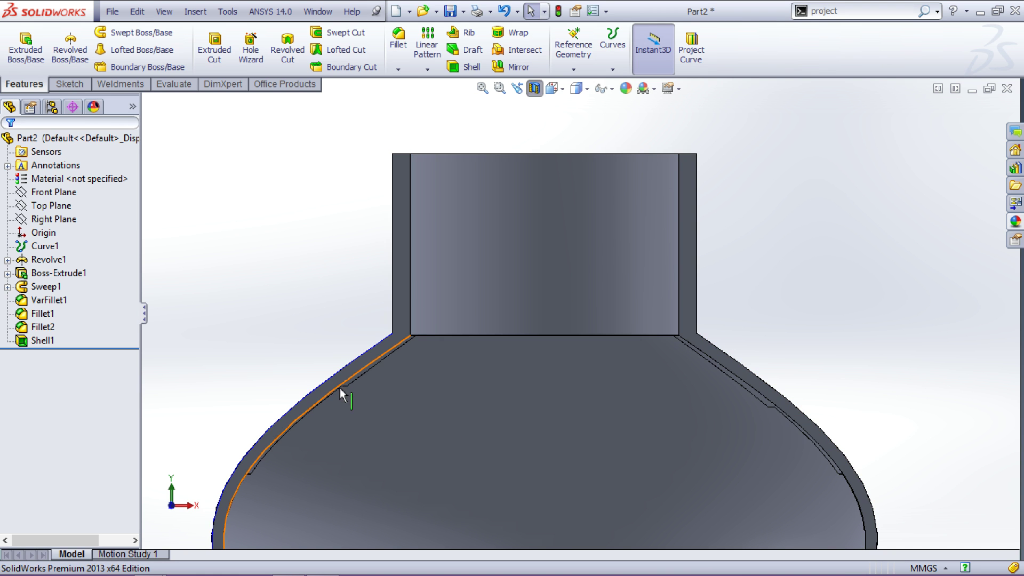
left_click(296, 418)
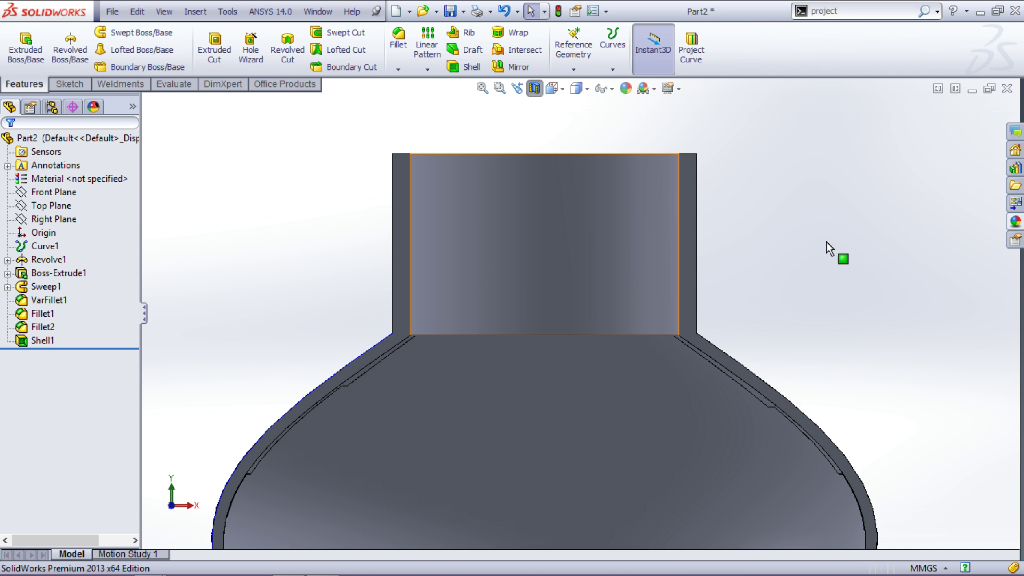
key("f")
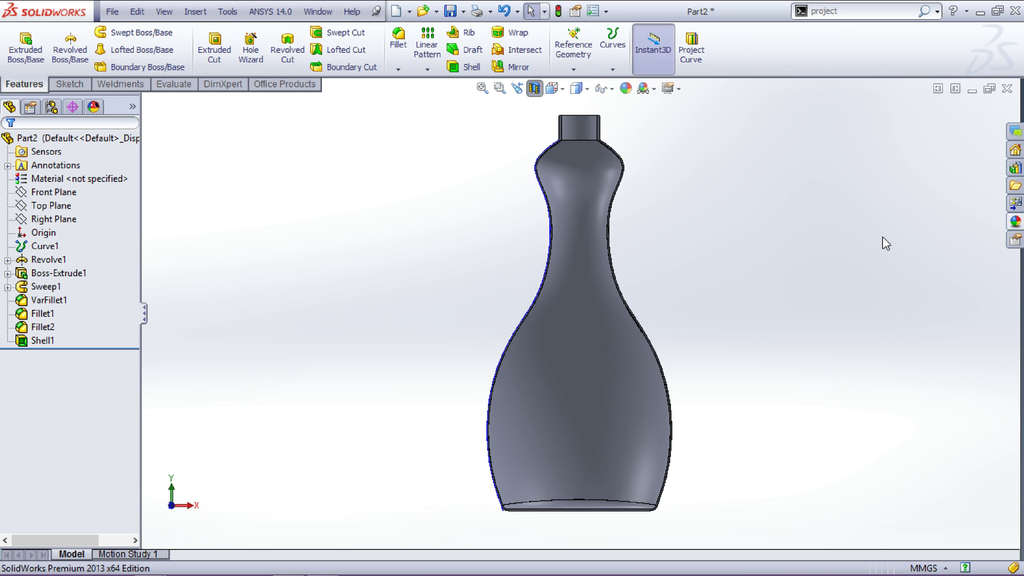
middle_click_drag(885, 243, 827, 296)
left_click(539, 89)
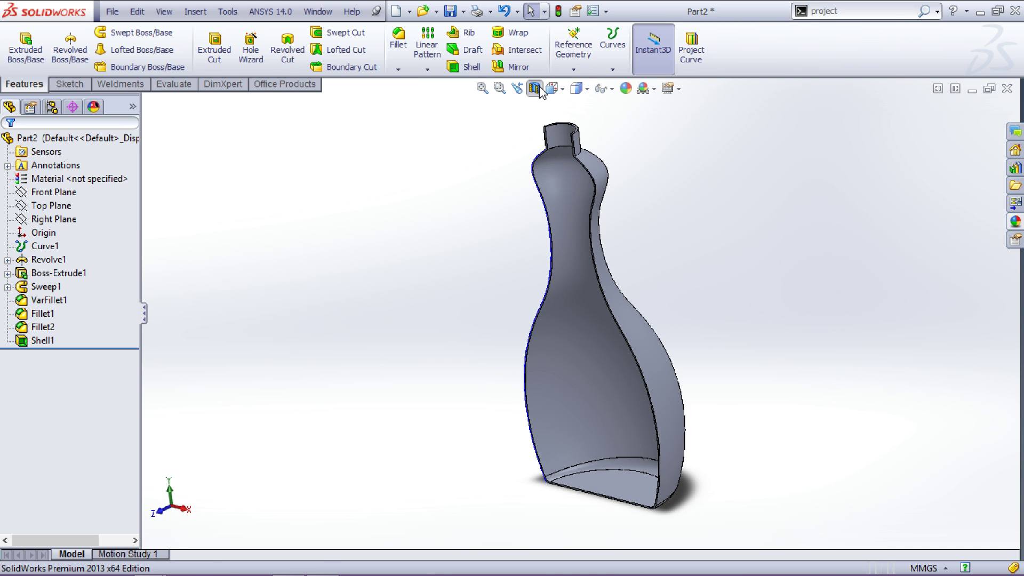
Create a reference plane offset 1 mm from the neck's top rim face, flipped to lie below it.
middle_click_drag(744, 230, 638, 188)
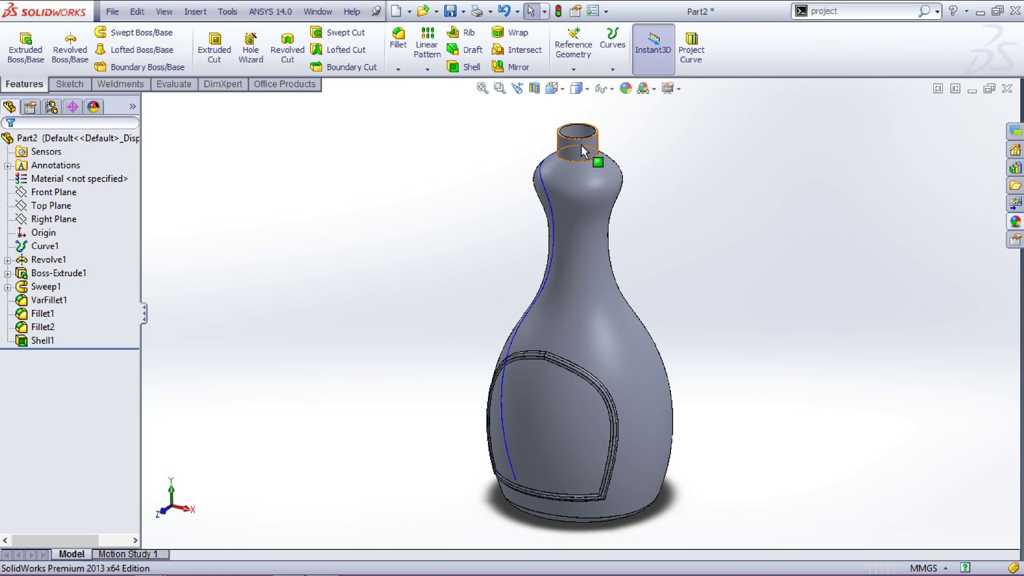
scroll(581, 144, "down", 2)
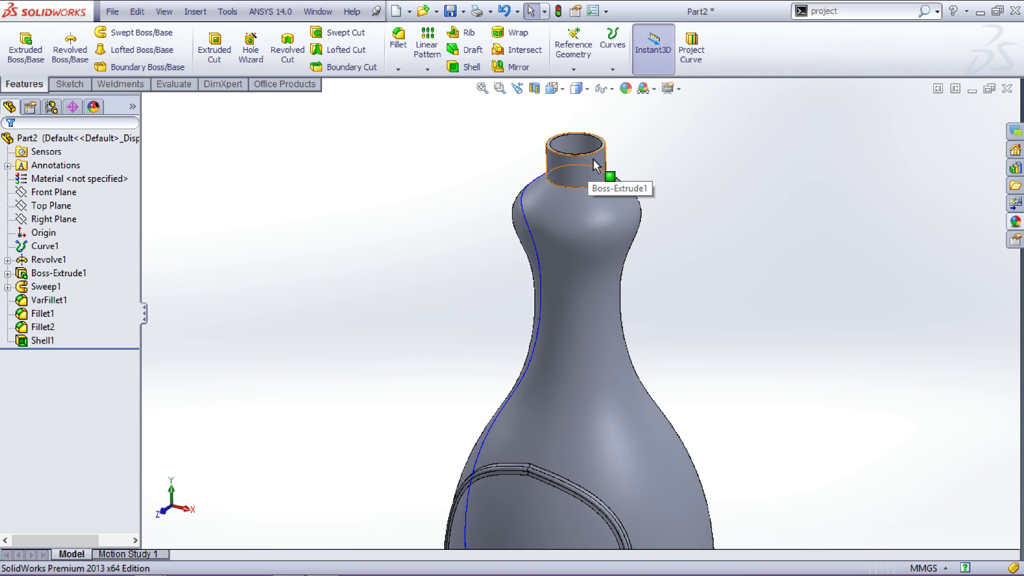
scroll(600, 173, "down", 2)
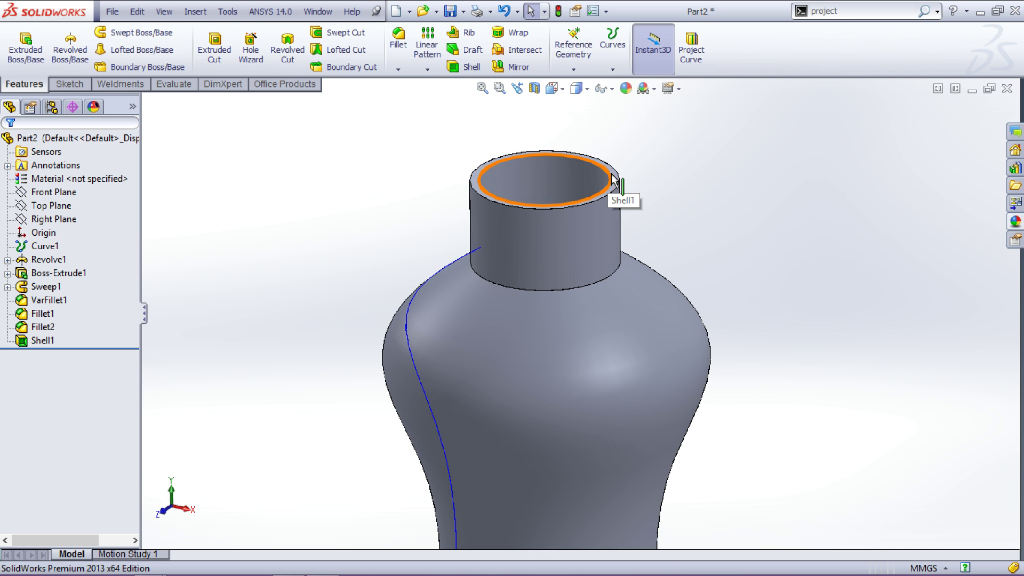
left_click(616, 180)
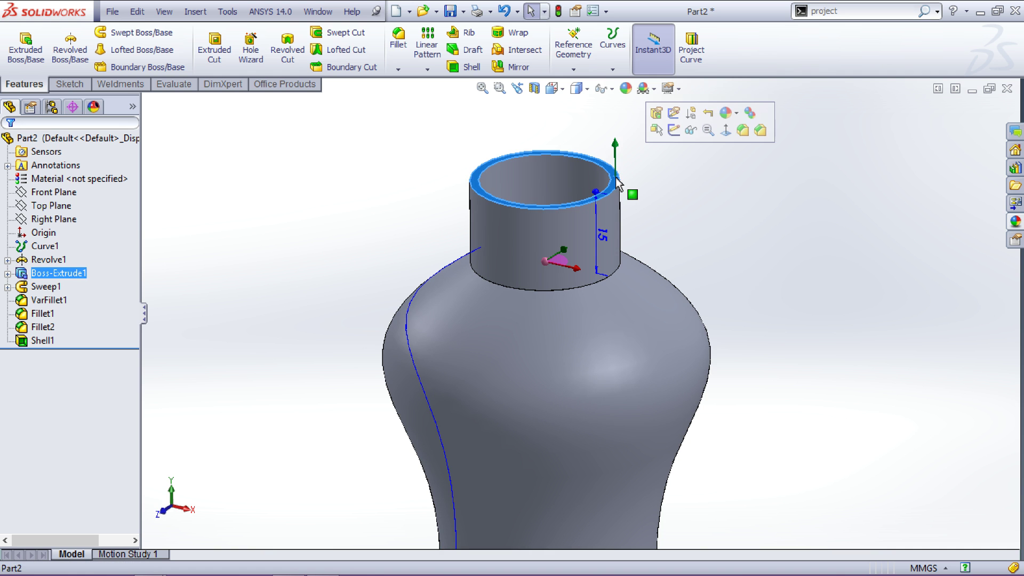
left_click(573, 69)
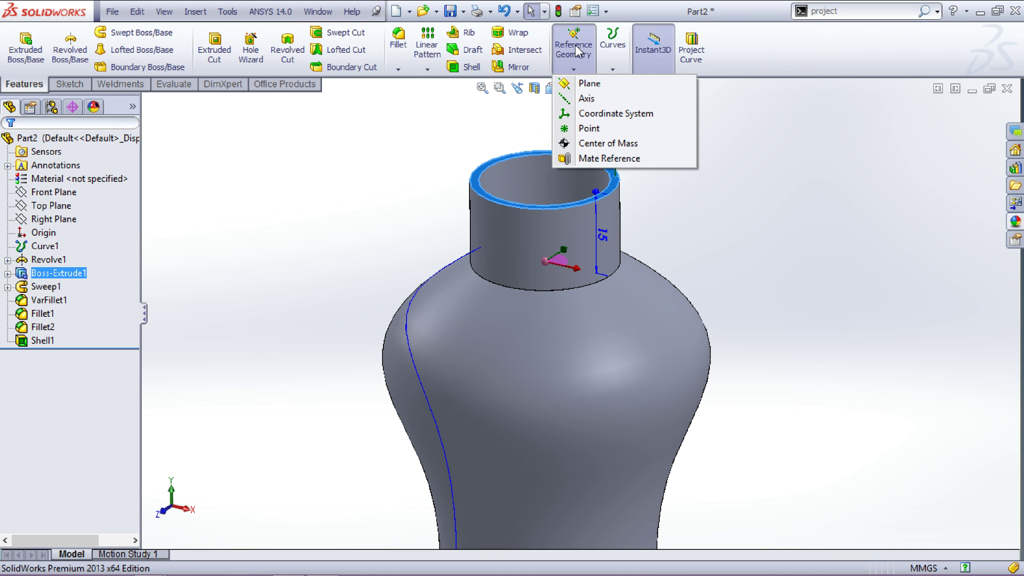
left_click(582, 86)
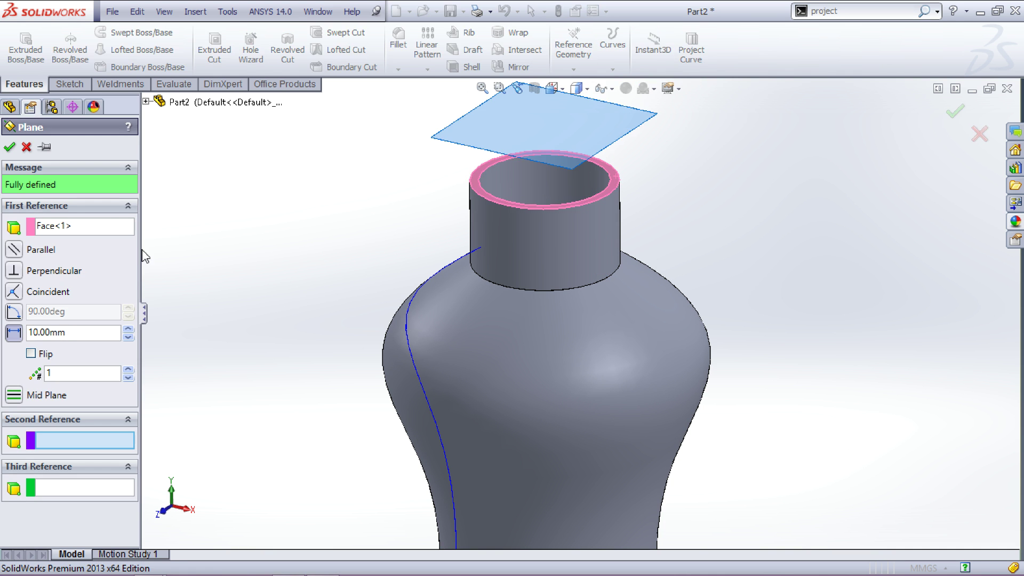
left_click(31, 354)
double_click(84, 331)
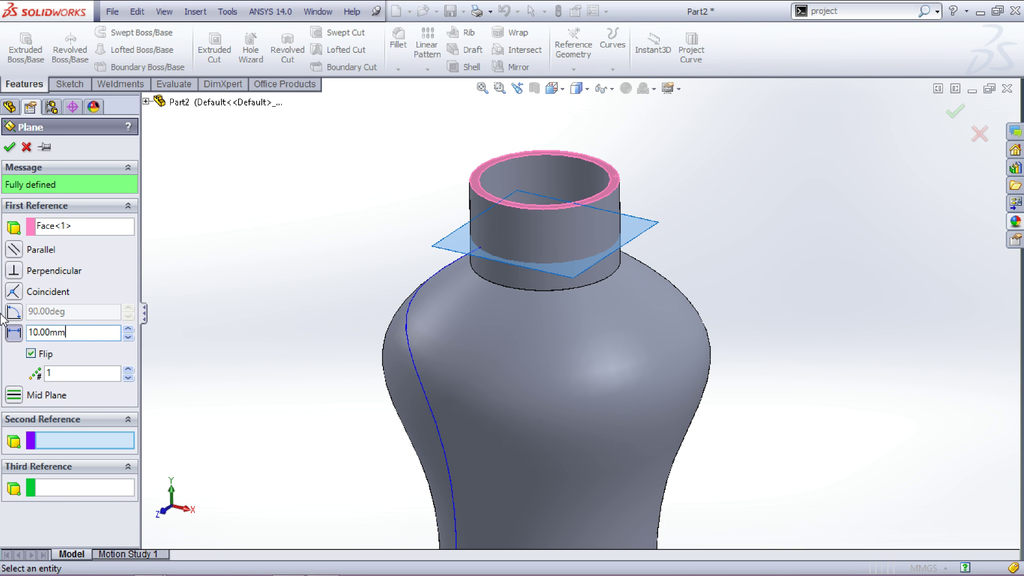
type("1")
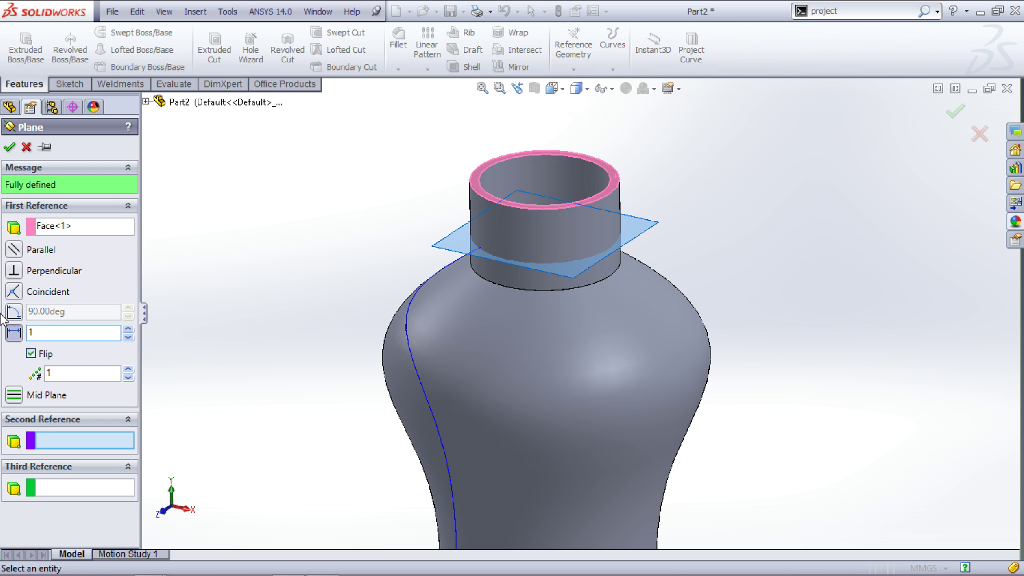
key("Return")
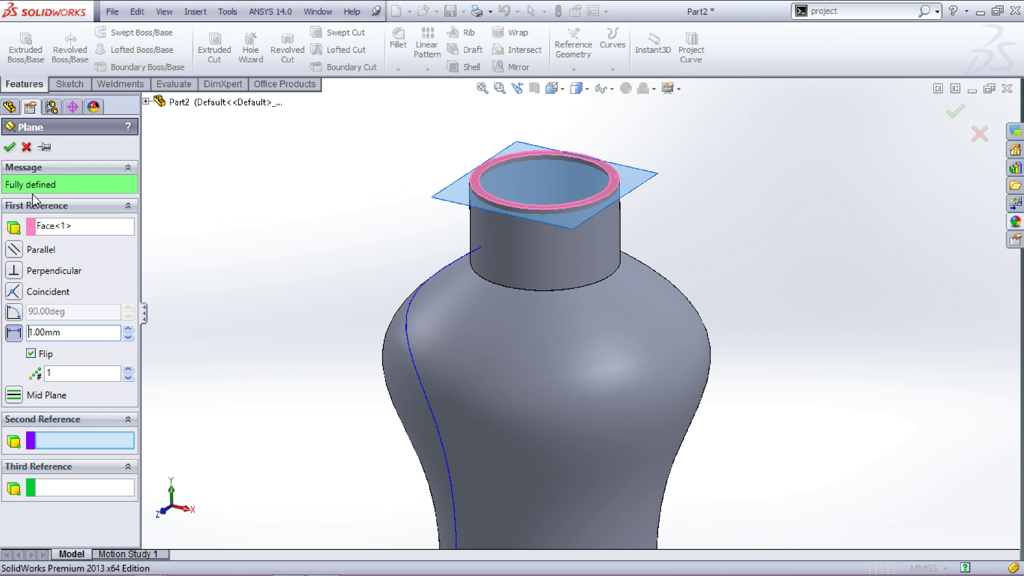
left_click(9, 147)
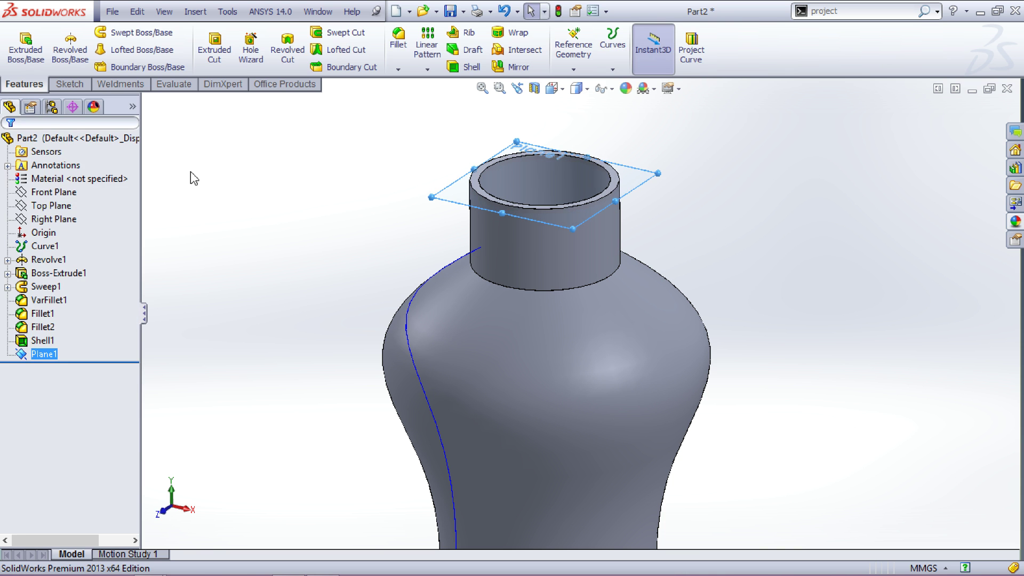
Open a sketch on the new offset plane and convert the neck's outer rim edge into a sketch circle.
left_click(464, 193)
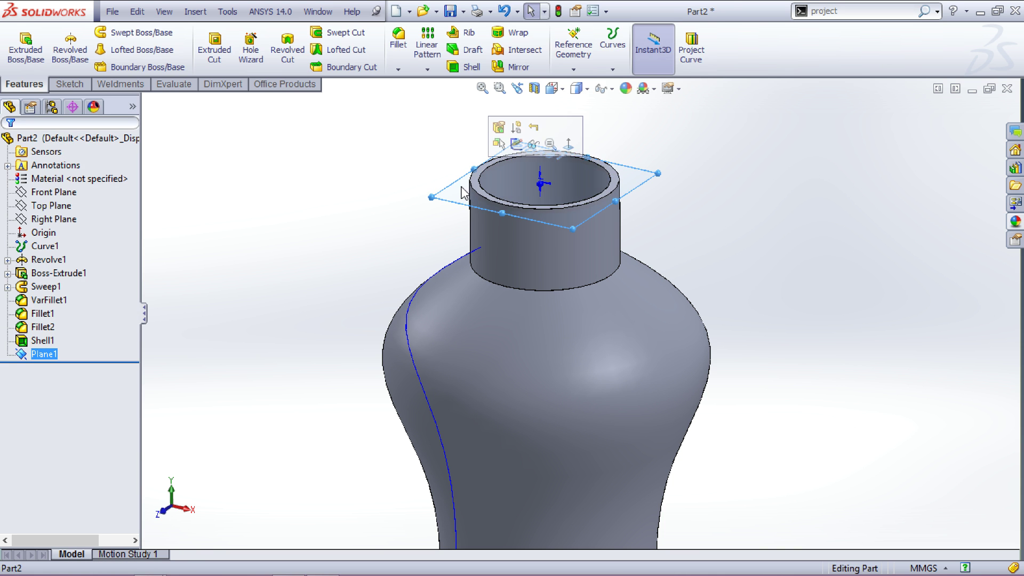
left_click(516, 144)
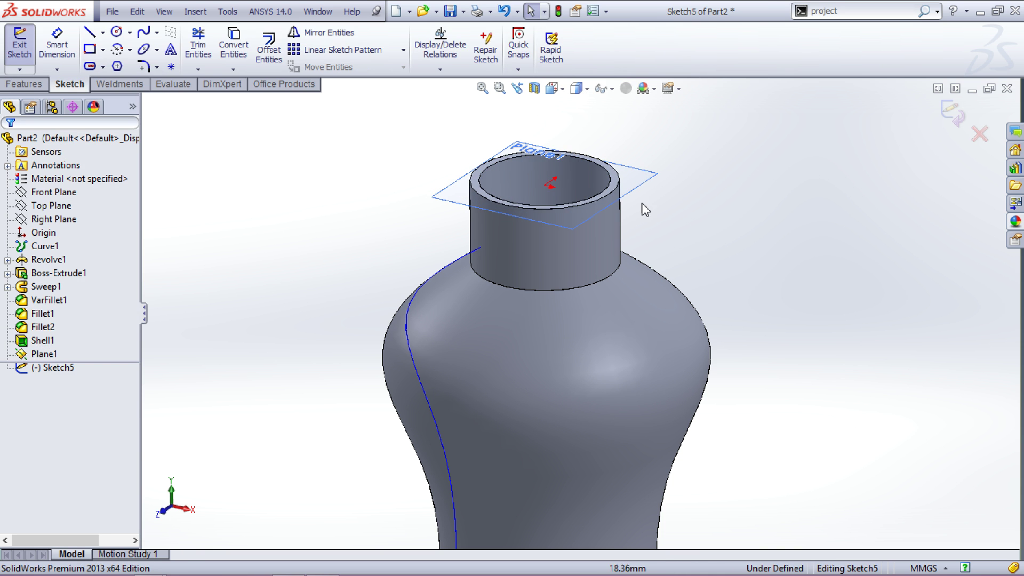
left_click(617, 197)
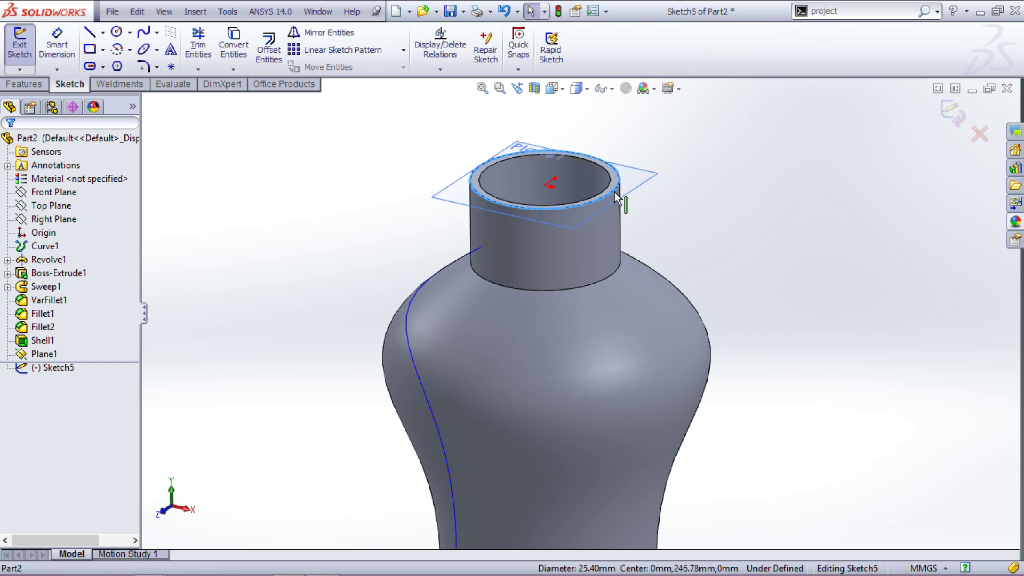
left_click(233, 51)
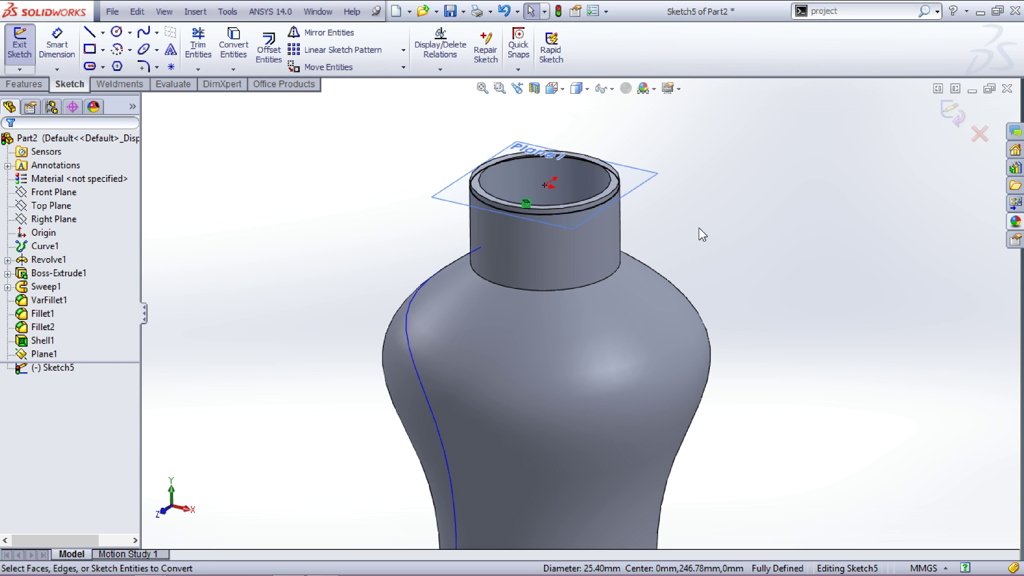
Start a helix from the converted rim circle and reverse its direction to run down the neck.
middle_click_drag(703, 235, 697, 188)
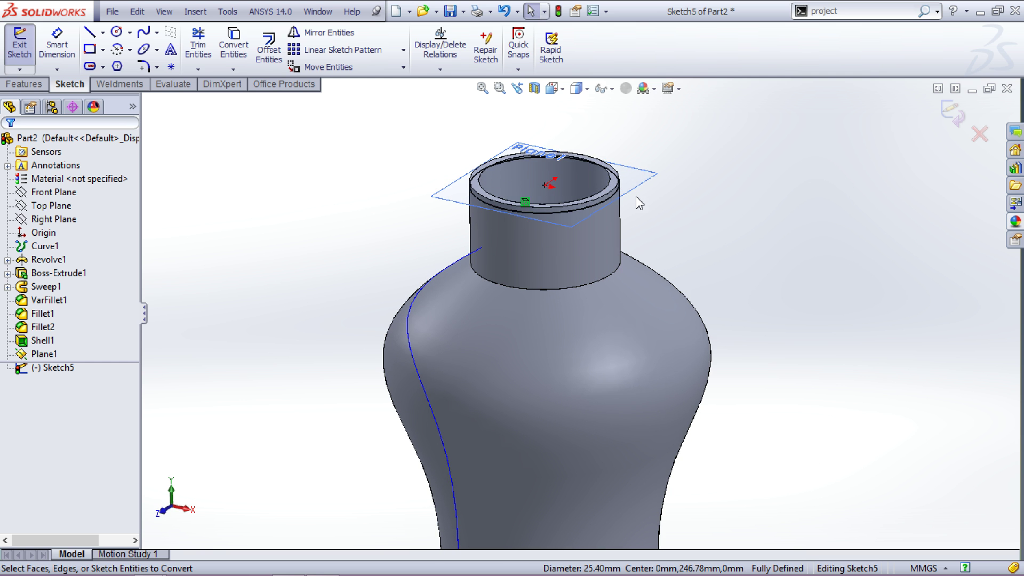
left_click(27, 84)
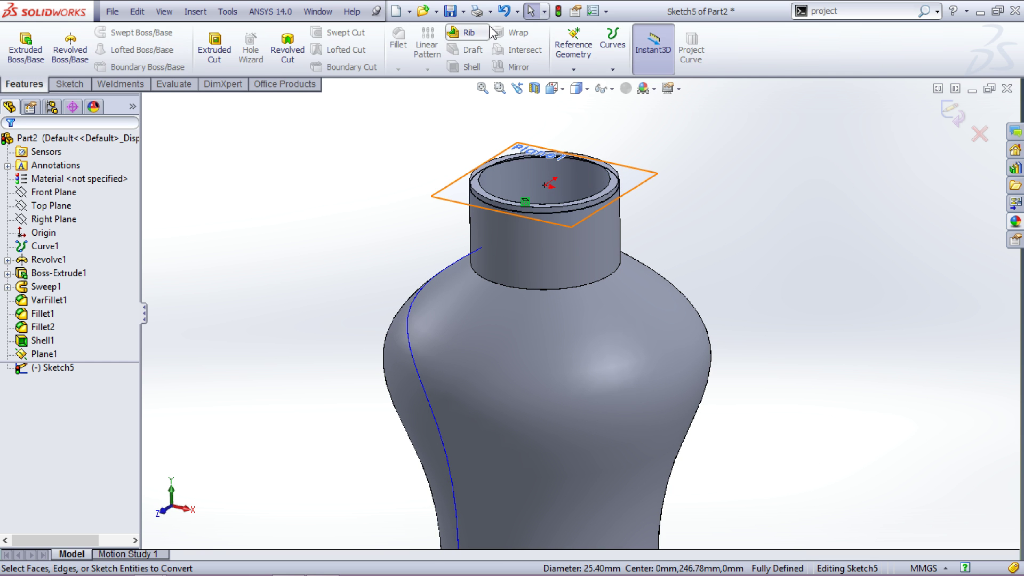
left_click(611, 53)
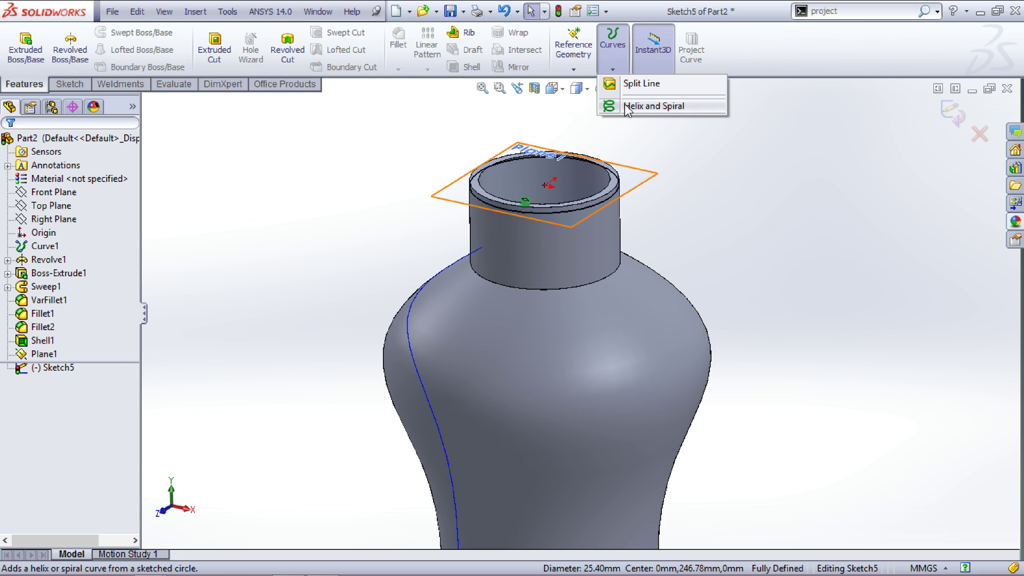
left_click(653, 106)
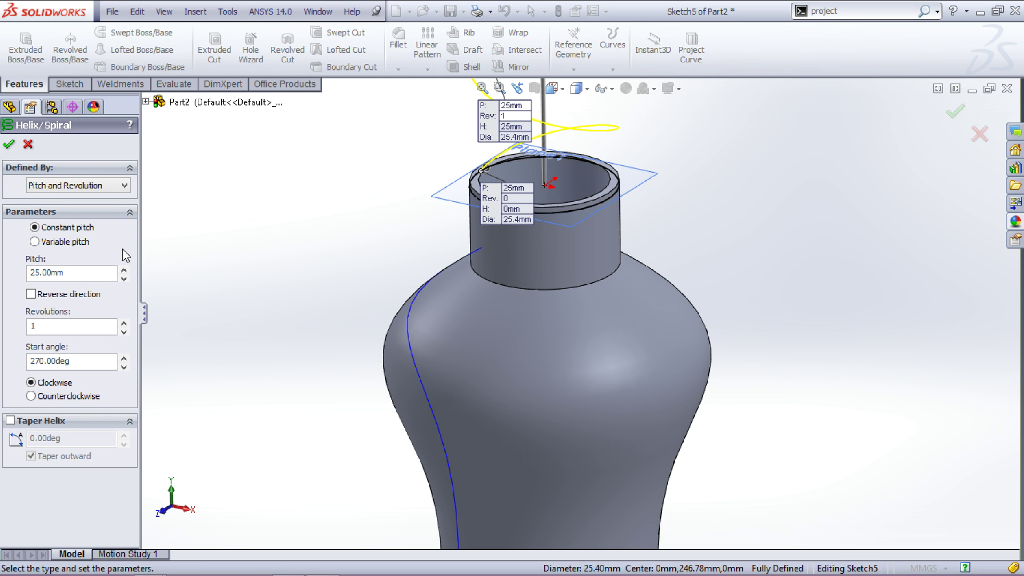
left_click(31, 294)
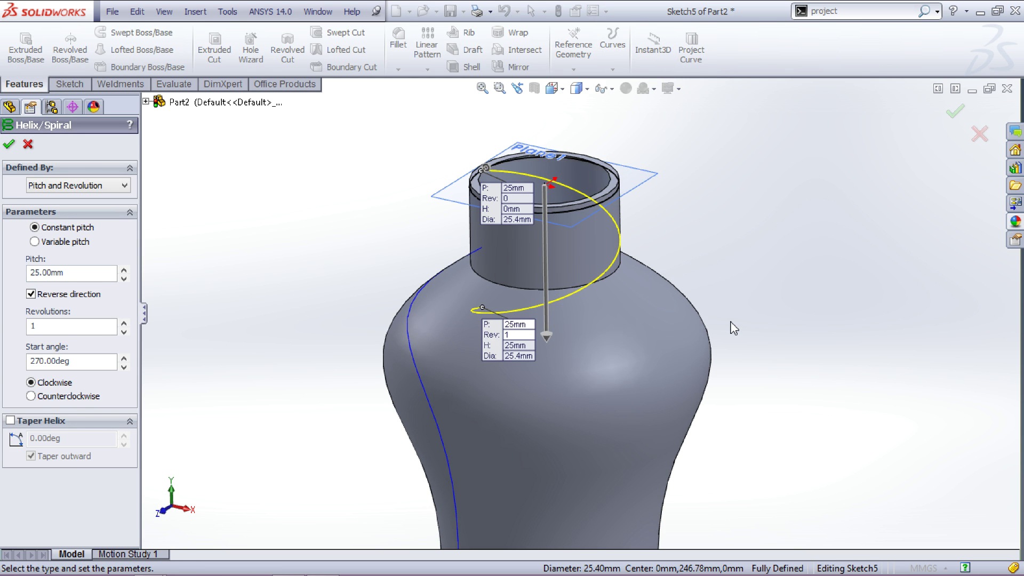
middle_click_drag(764, 326, 764, 258)
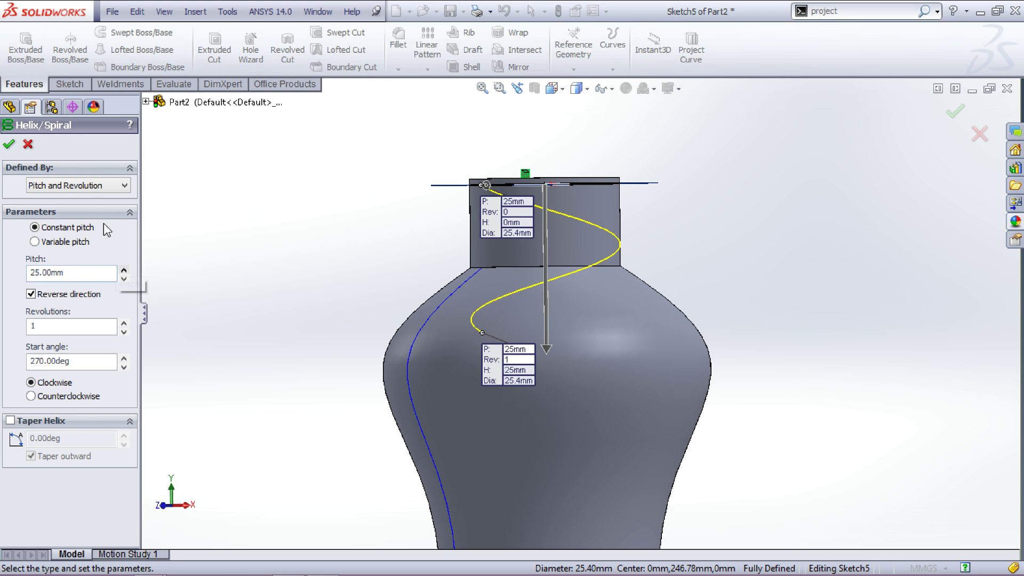
Define the helix by height and revolution, with a height of 5 mm and 2.25 revolutions, and create it.
left_click(101, 187)
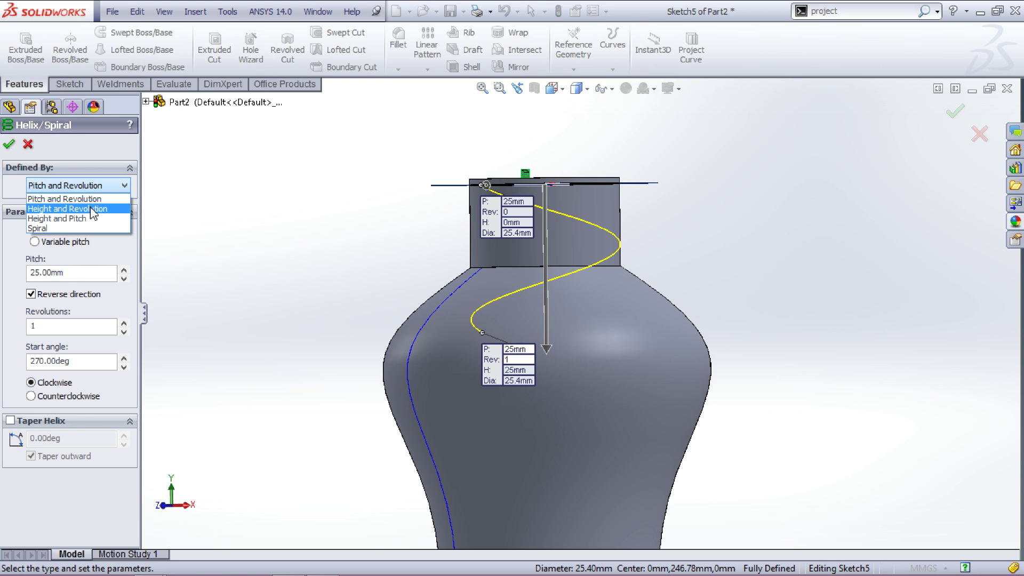
left_click(93, 209)
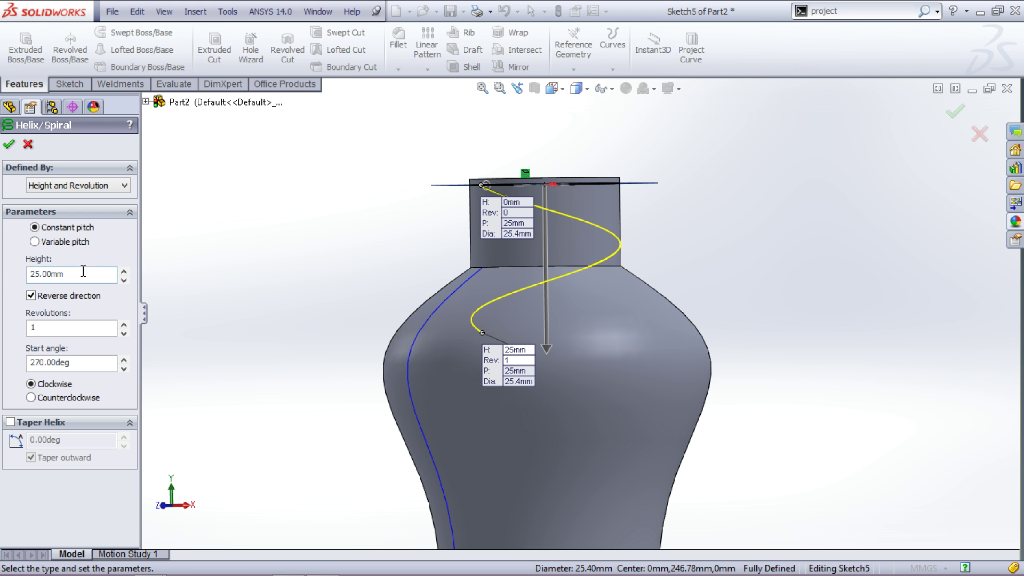
left_click(124, 280)
left_click(124, 280)
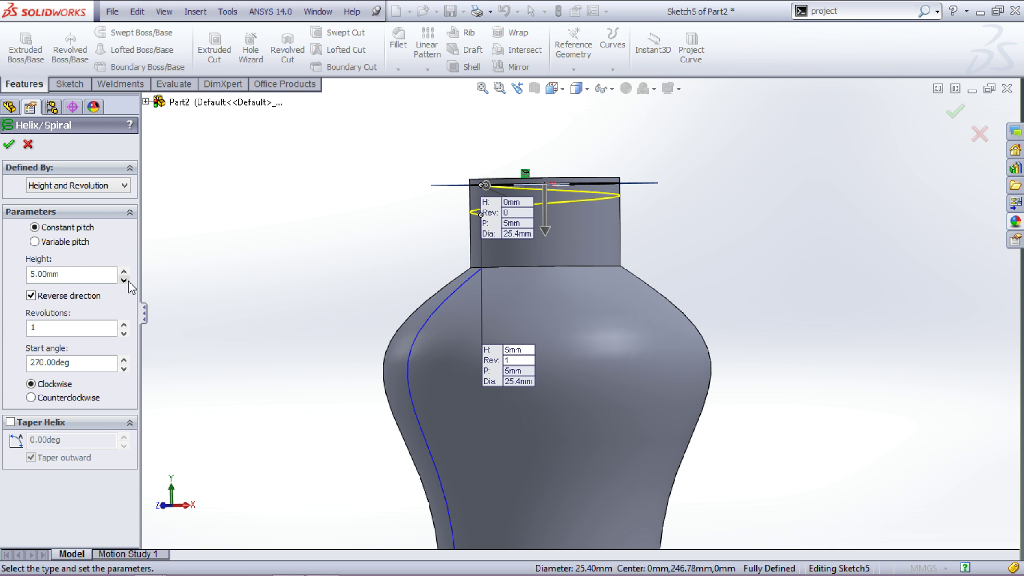
left_click(124, 324)
left_click(124, 324)
left_click(124, 325)
left_click(124, 324)
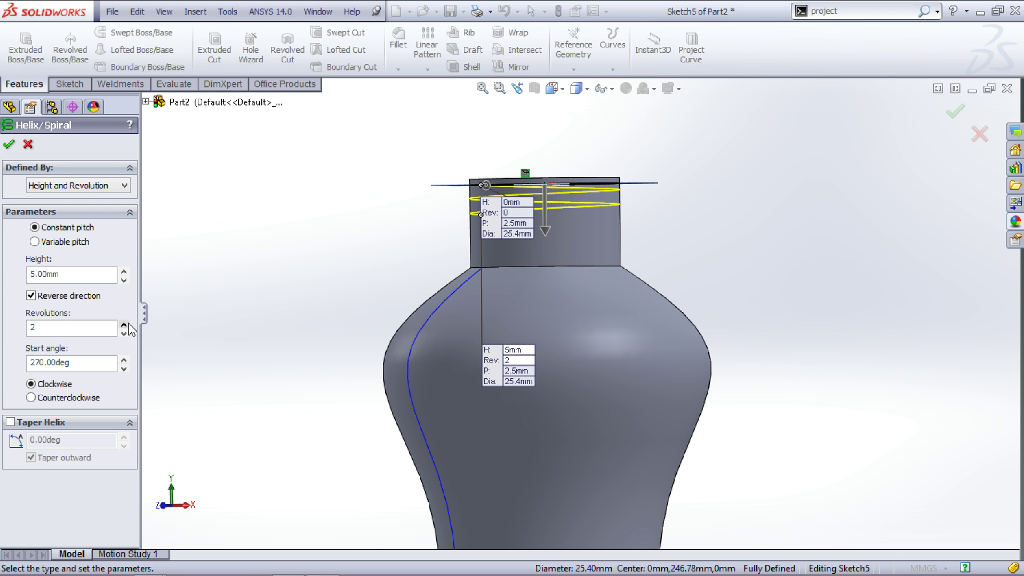
left_click(124, 324)
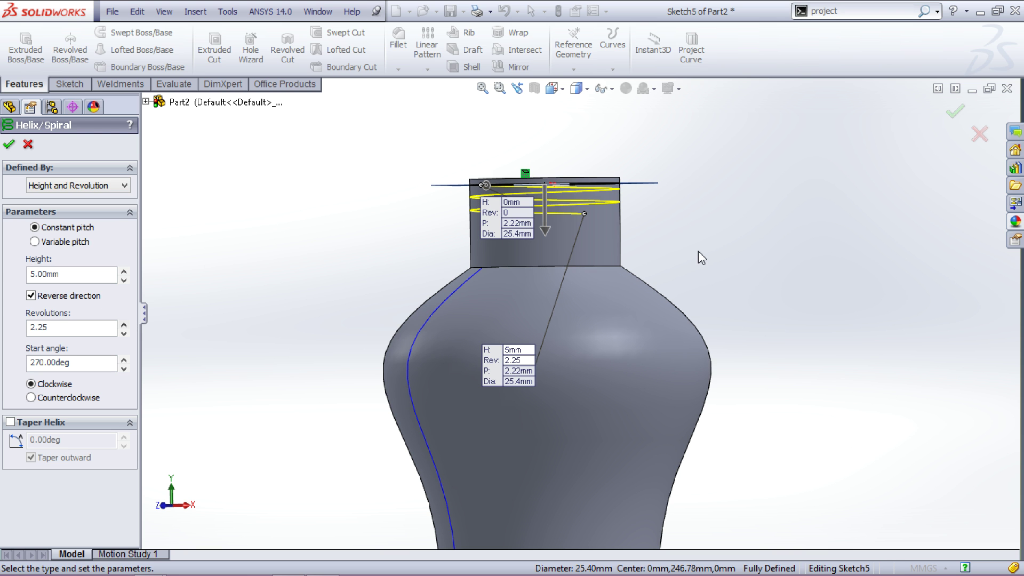
left_click(948, 119)
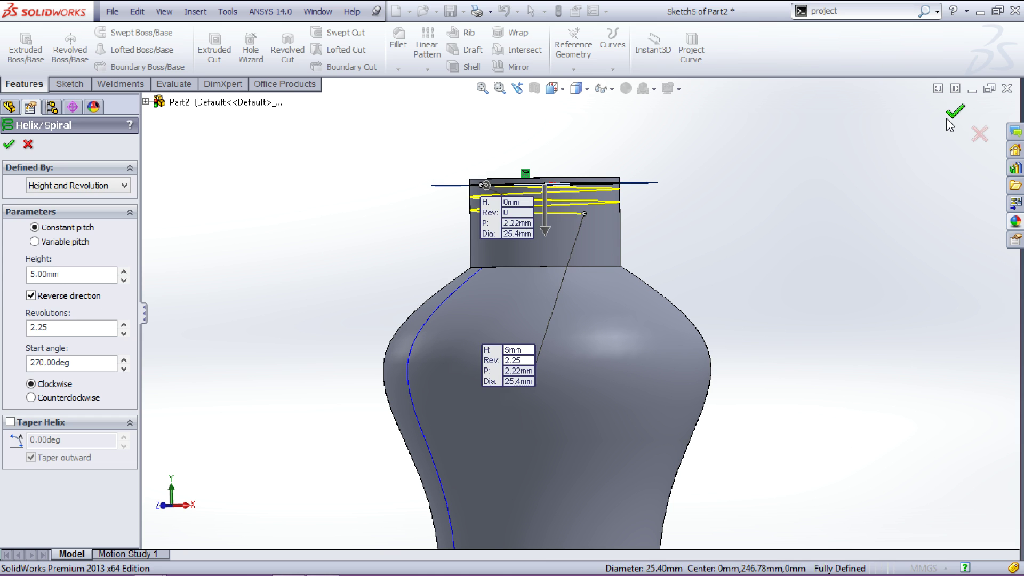
left_click(861, 172)
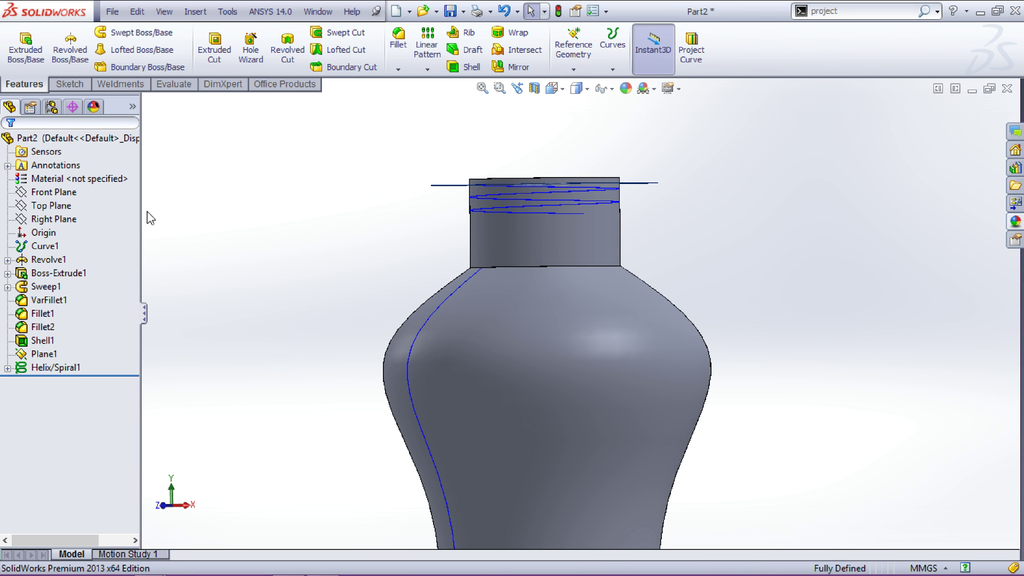
Open a sketch on the Front Plane and draw a circle about 1.1 mm in diameter just outside the neck, beside the lowest helix turn.
left_click(63, 193)
left_click(129, 174)
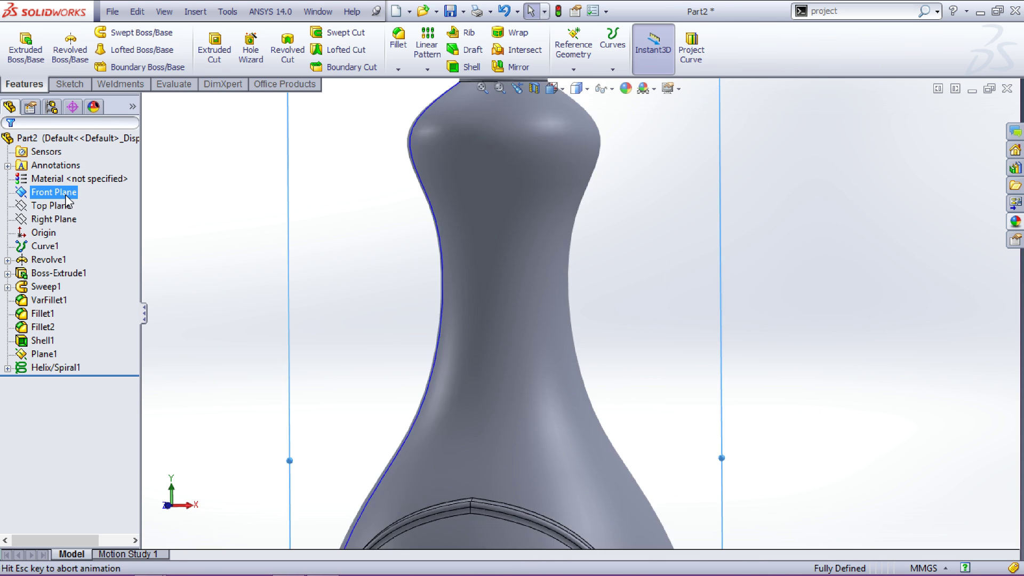
left_click(20, 60)
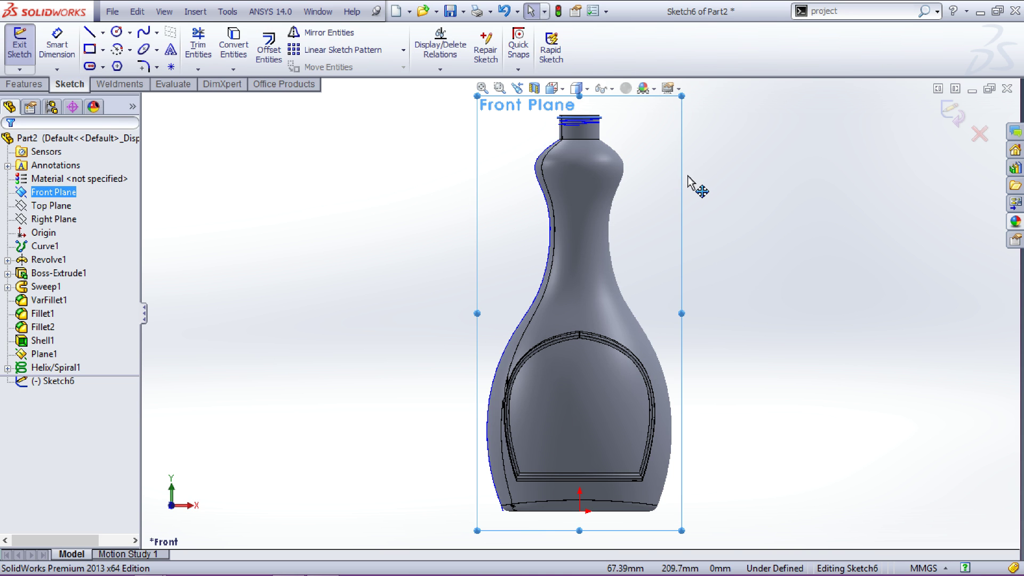
left_click(699, 186)
scroll(608, 140, "down", 5)
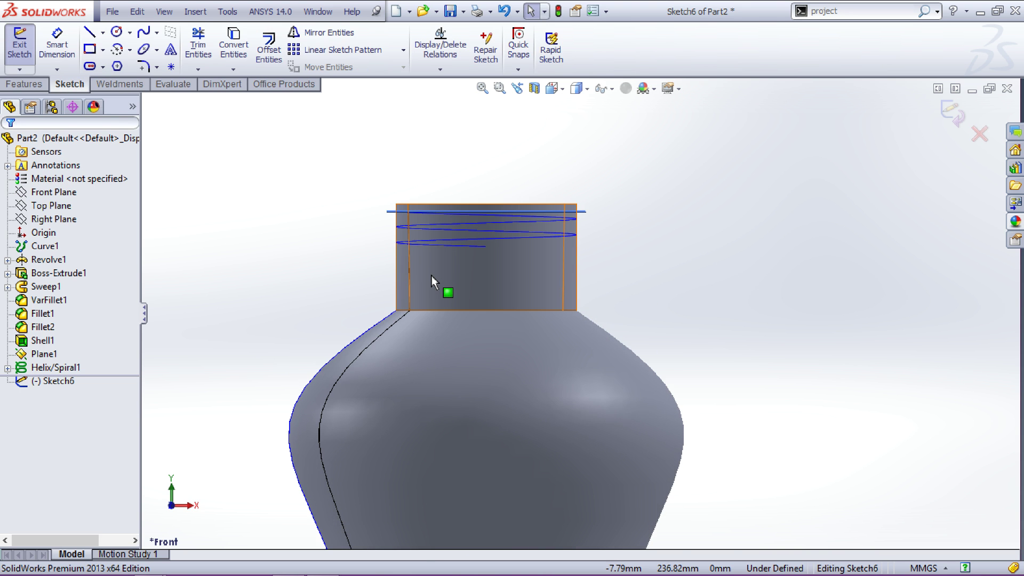
scroll(432, 277, "down", 5)
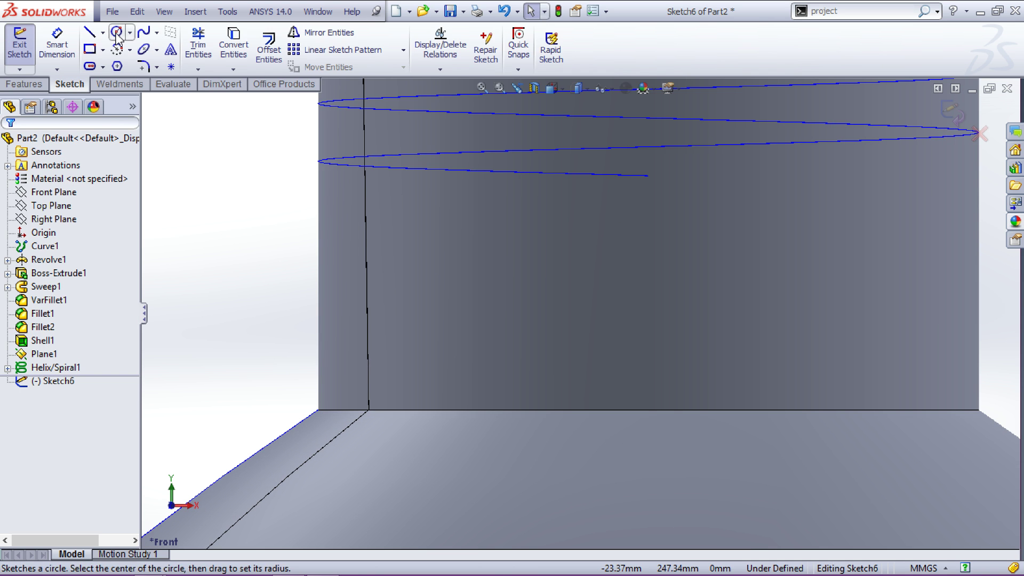
left_click(116, 32)
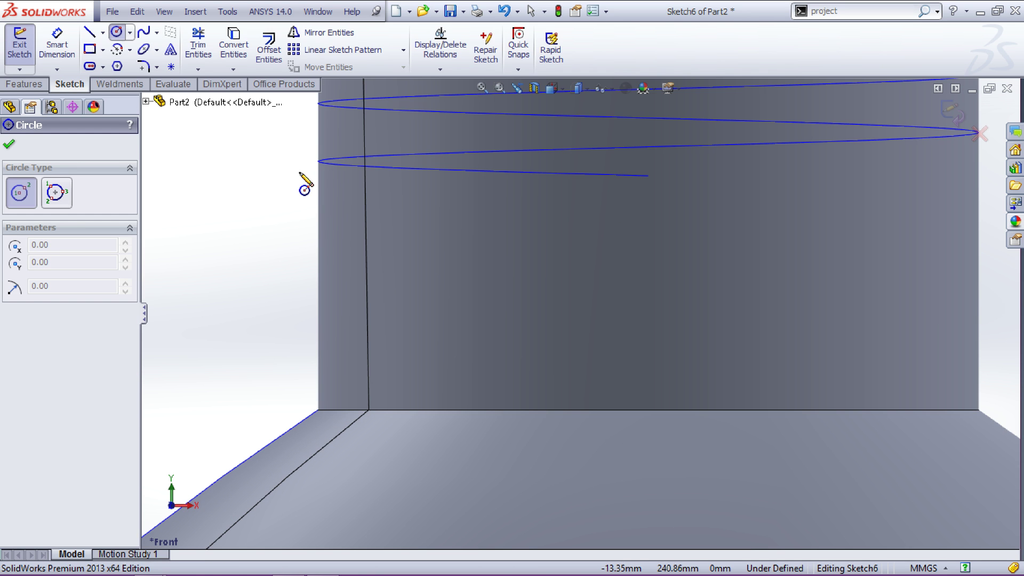
left_click(289, 162)
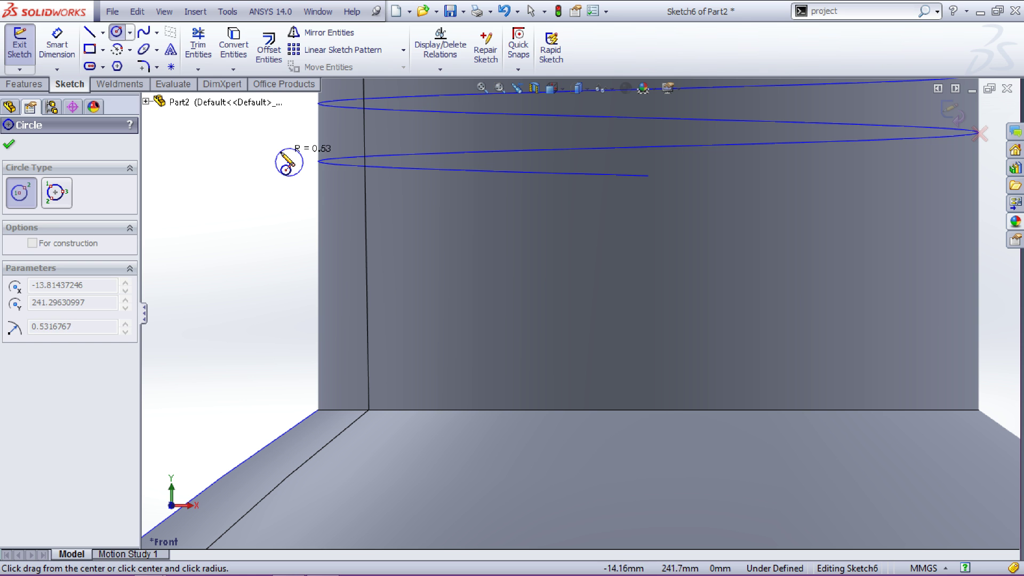
left_click(282, 152)
key("Escape")
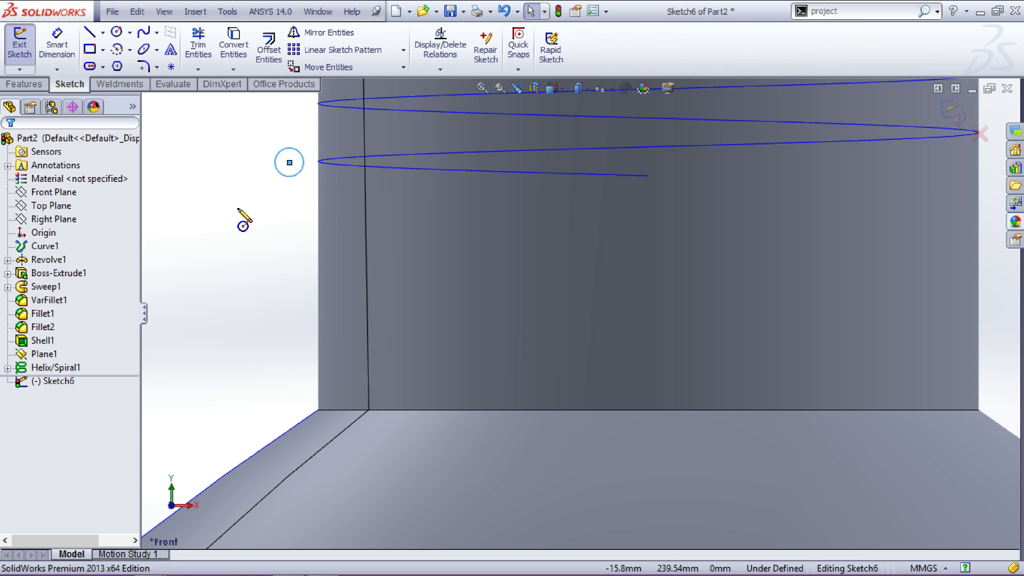
Dimension the small circle's diameter as 1.2 mm and exit the sketch.
left_click(57, 45)
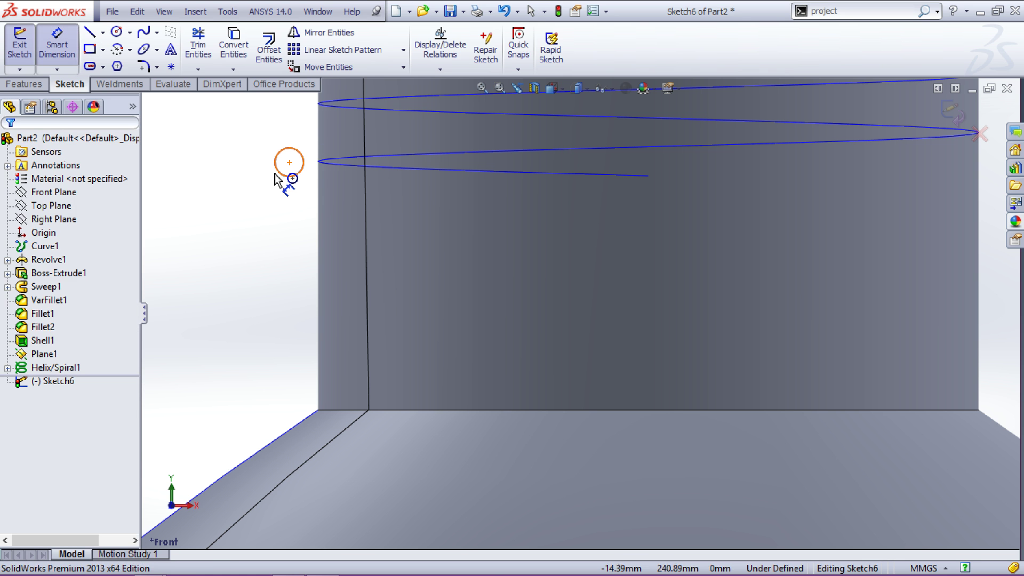
left_click(277, 155)
left_click(264, 205)
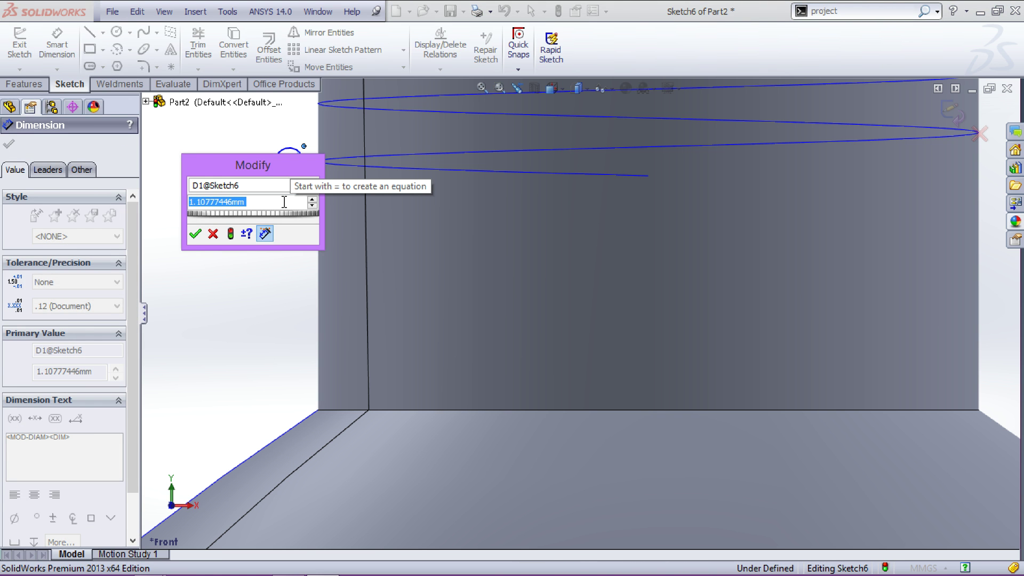
type("1.2")
key("Return")
key("Return")
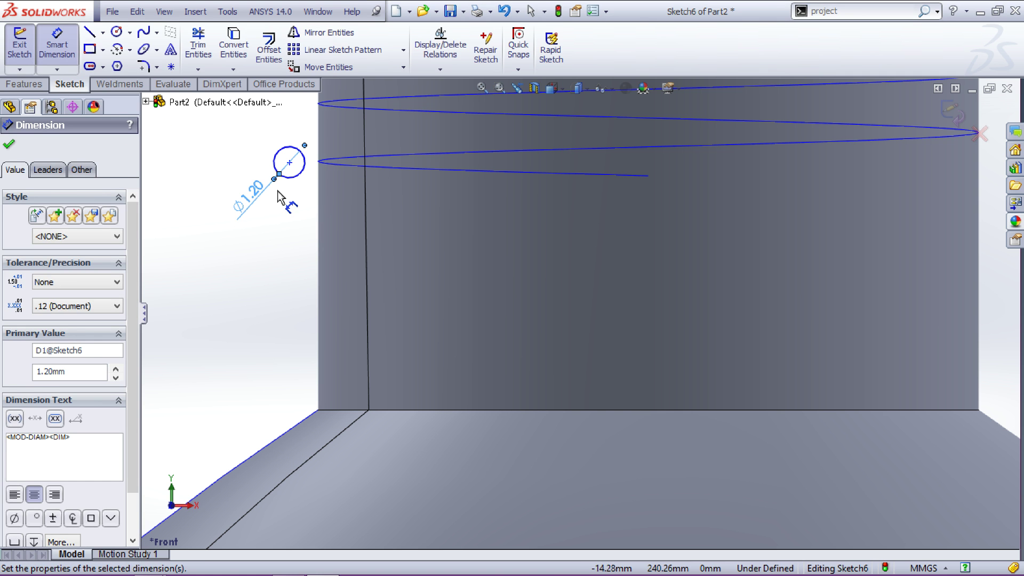
key("Escape")
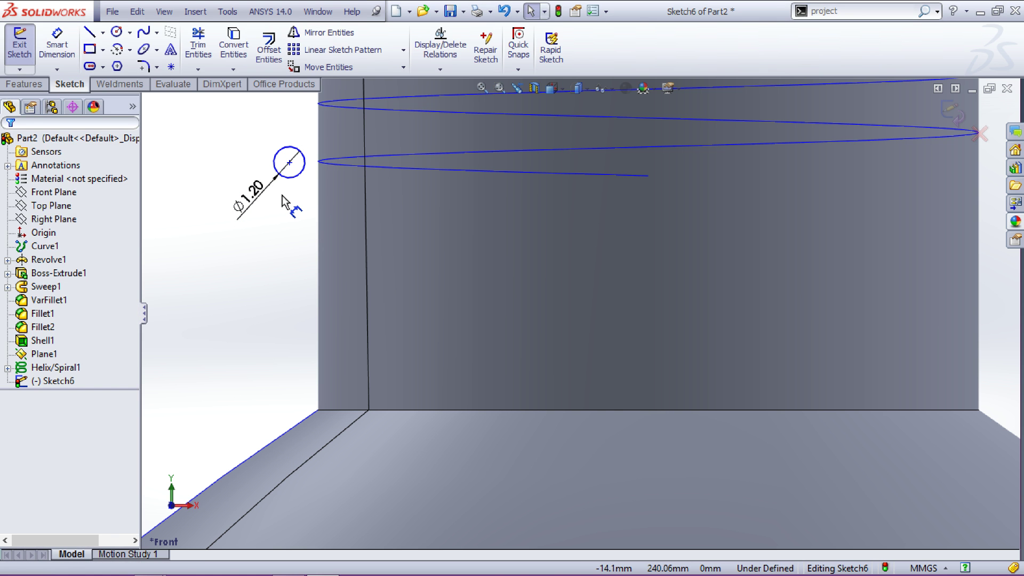
left_click(24, 83)
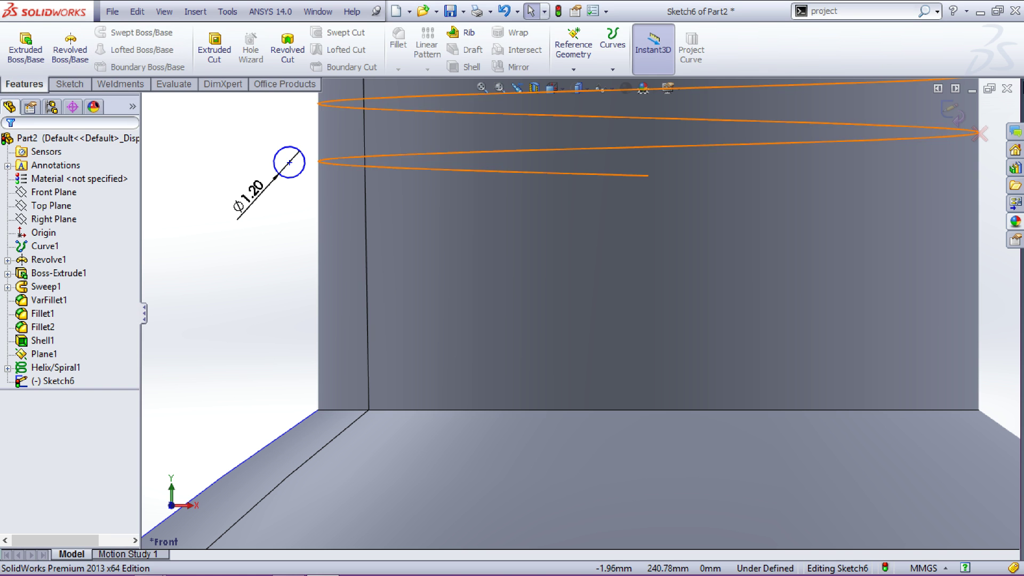
left_click(951, 107)
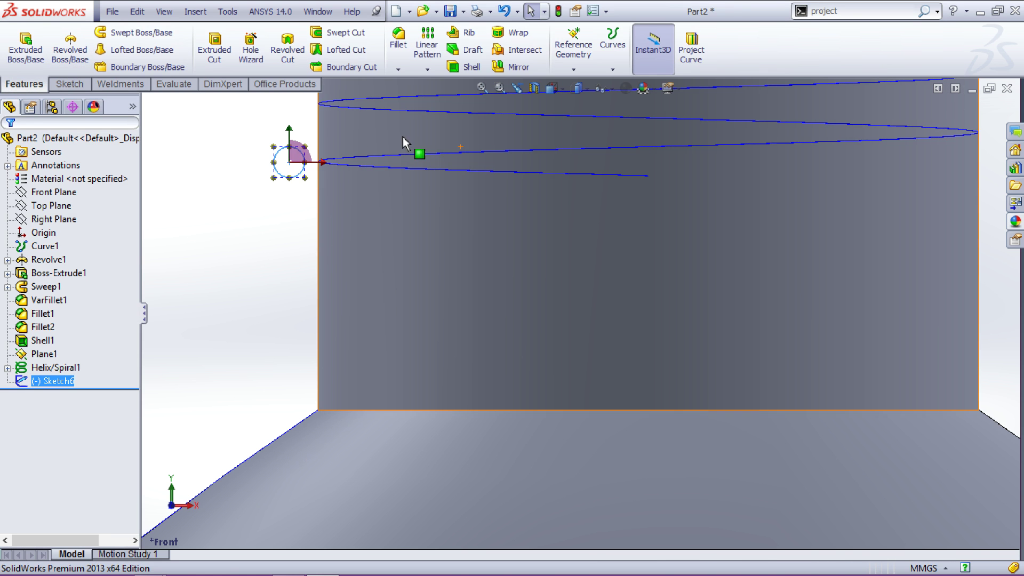
Reopen the small circle's sketch, add a Pierce relation between its centre point and the helix, and exit the sketch.
left_click(179, 254)
key("f")
left_click(54, 368)
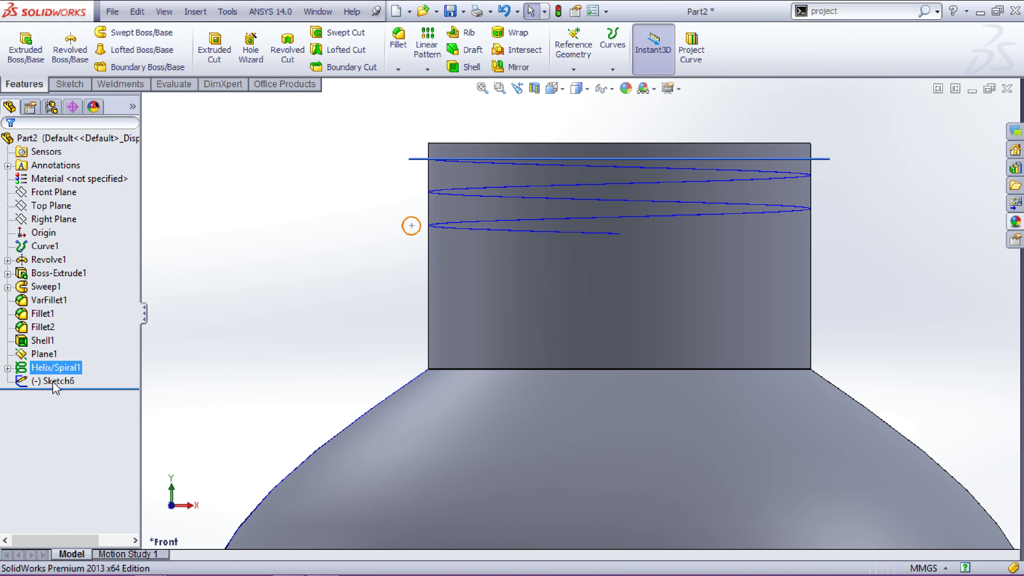
left_click(55, 384)
left_click(68, 337)
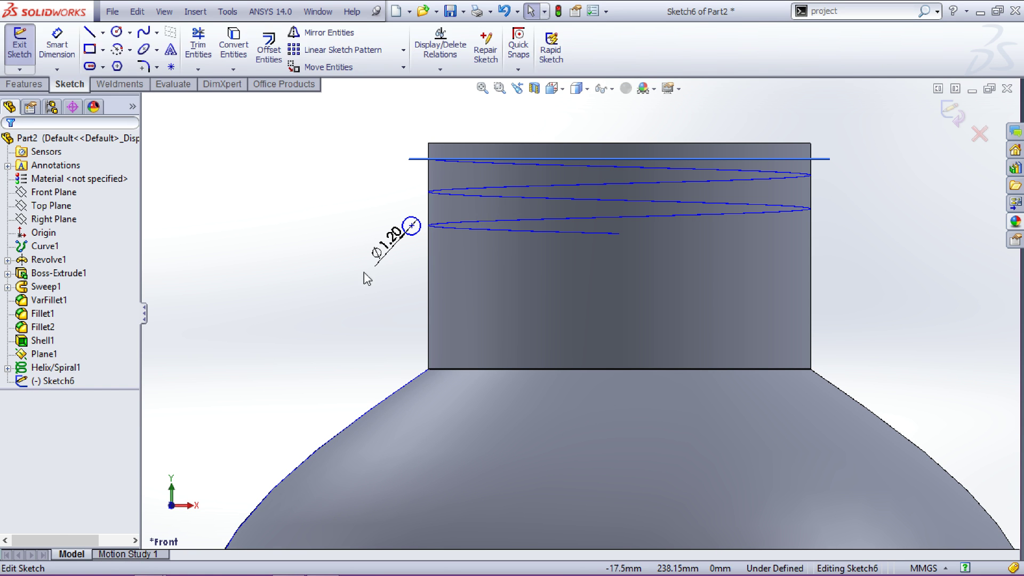
left_click(412, 227)
left_click(446, 230, "ctrl")
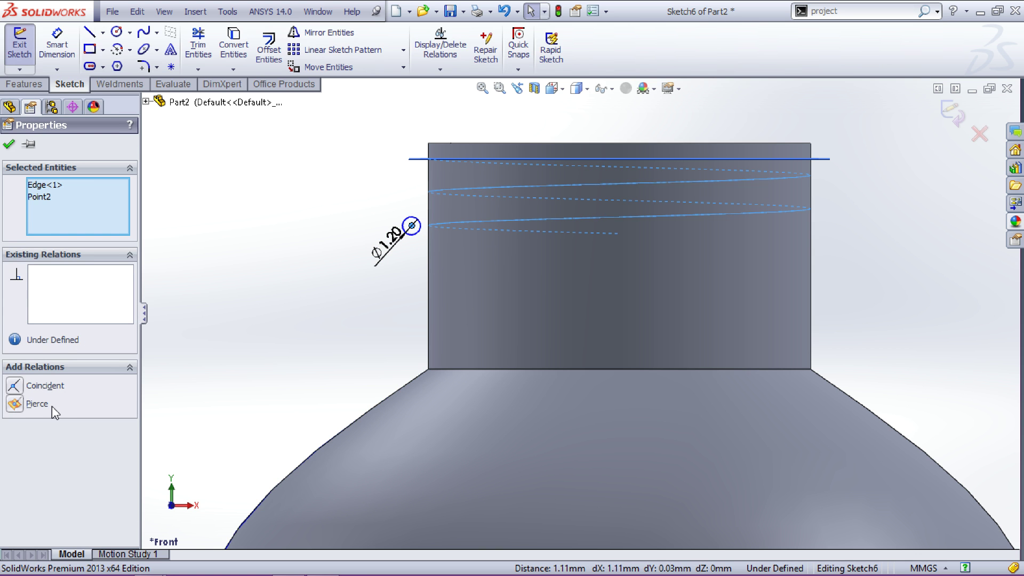
left_click(22, 403)
left_click(12, 143)
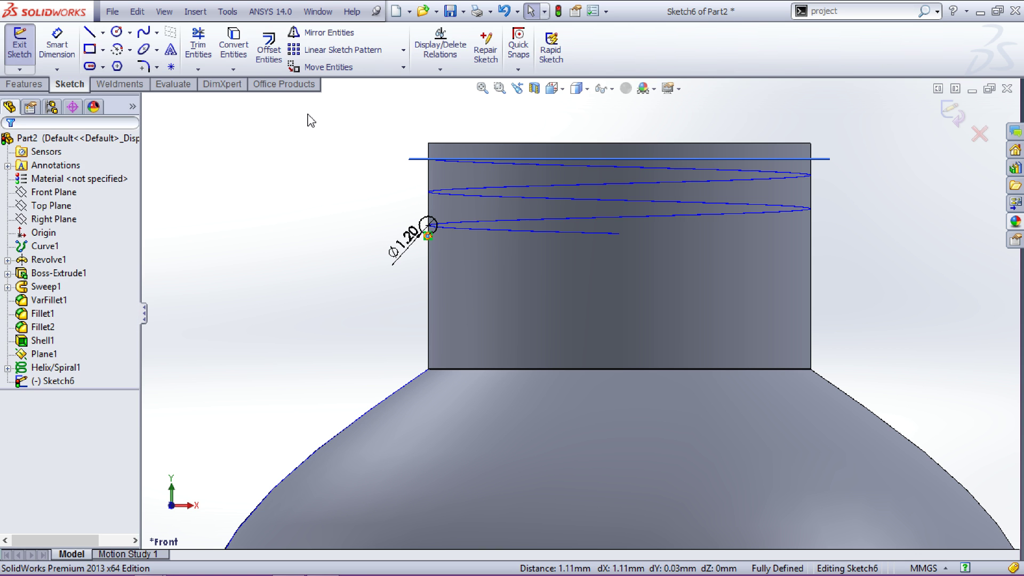
left_click(952, 113)
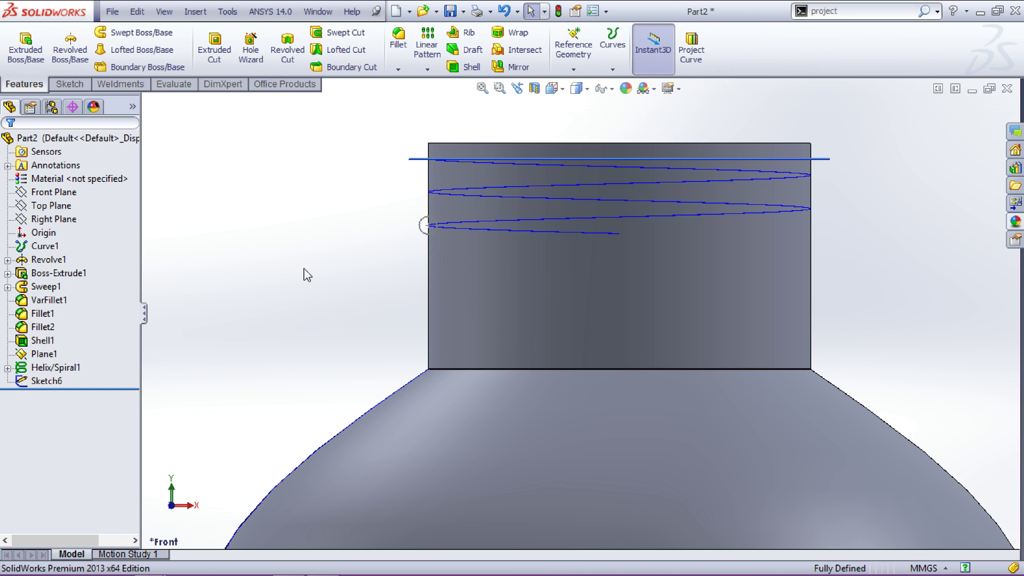
Create a swept boss using the 1.2 mm circle as the profile and the helix as the path.
left_click(106, 35)
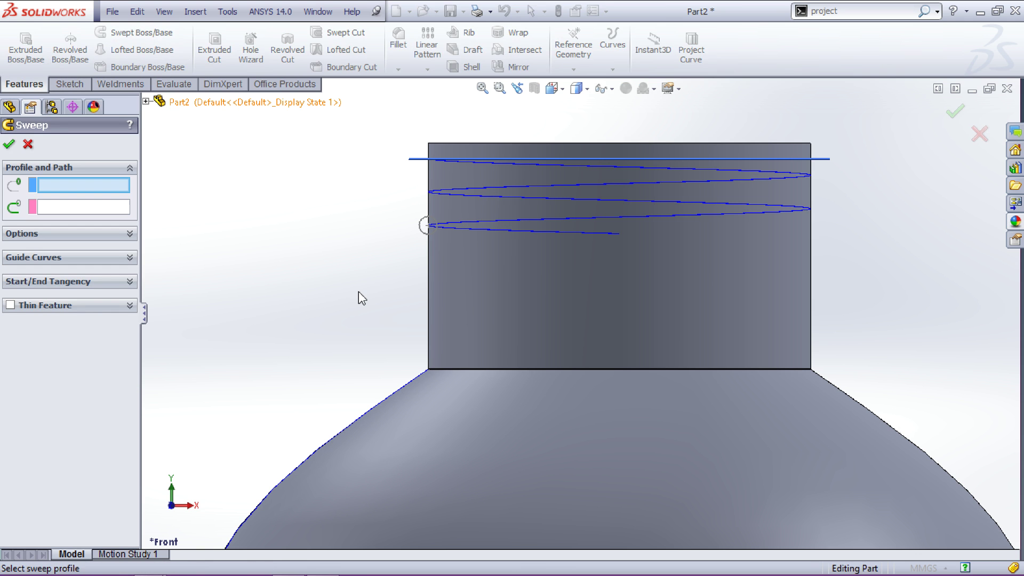
left_click(424, 225)
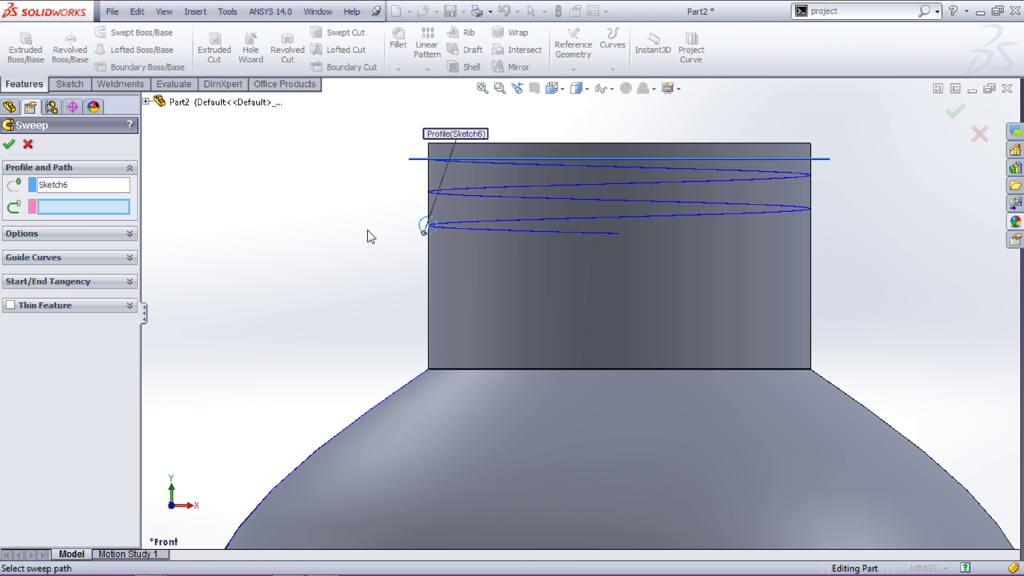
left_click(451, 229)
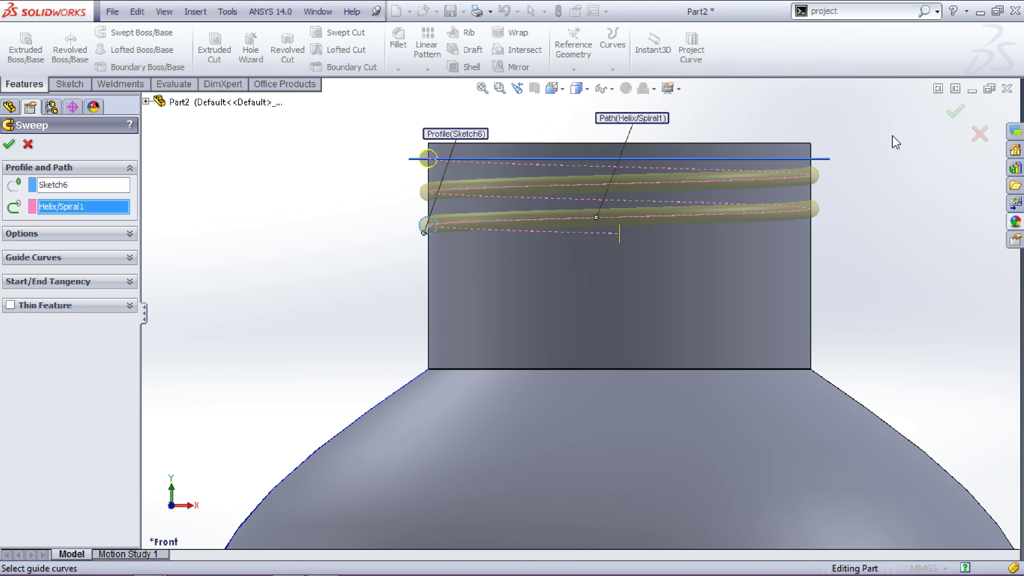
left_click(955, 111)
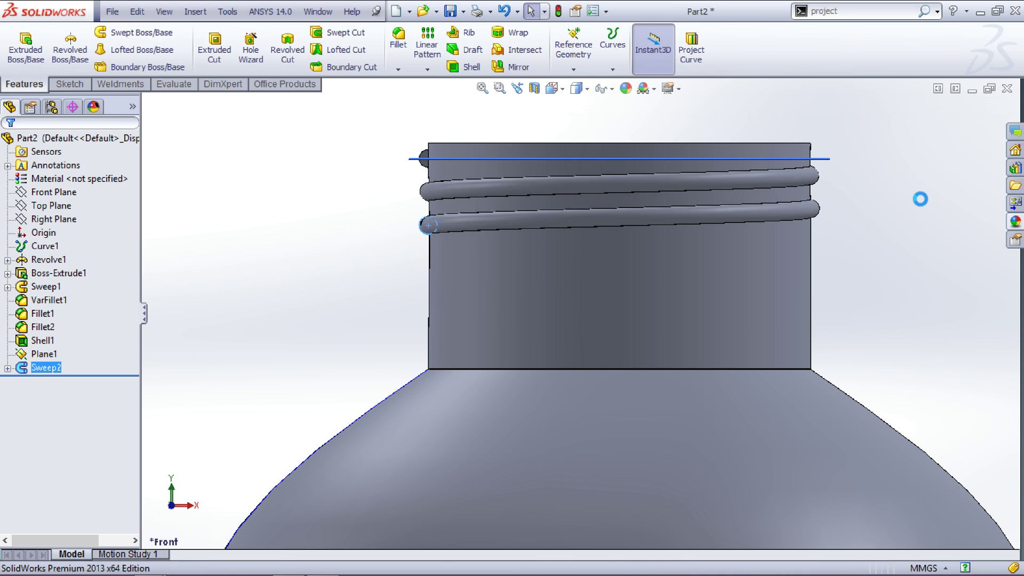
Display the bottle shaded without edges and hide all planes, curves, sketches and other reference types.
left_click(921, 199)
key("f")
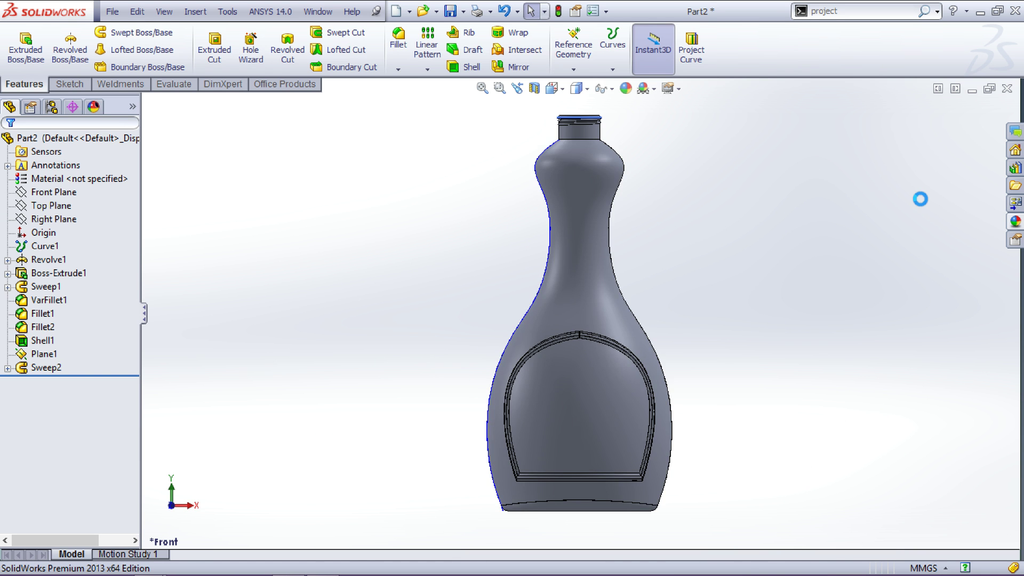
middle_click_drag(921, 199, 885, 235)
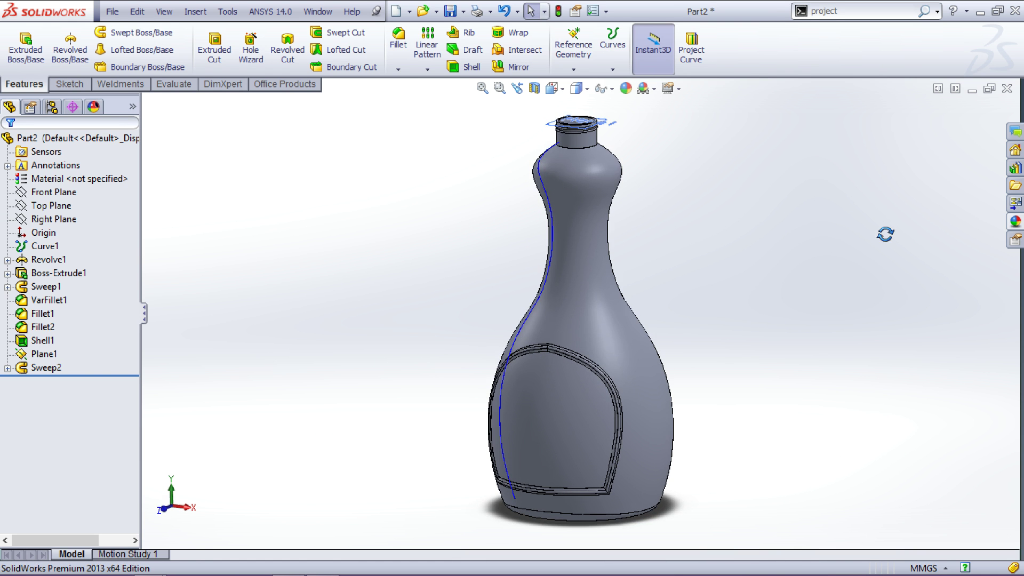
left_click(587, 88)
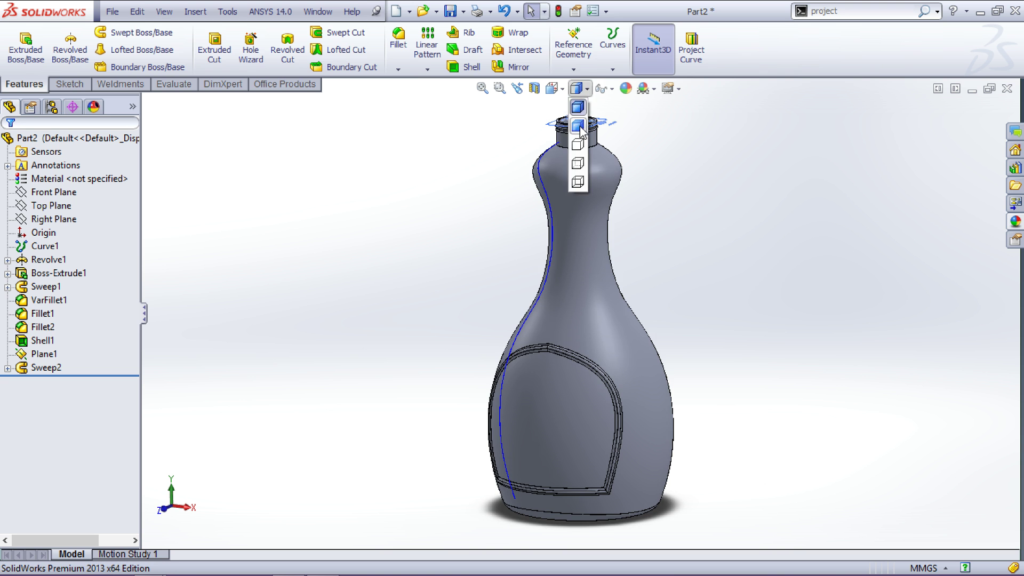
left_click(581, 128)
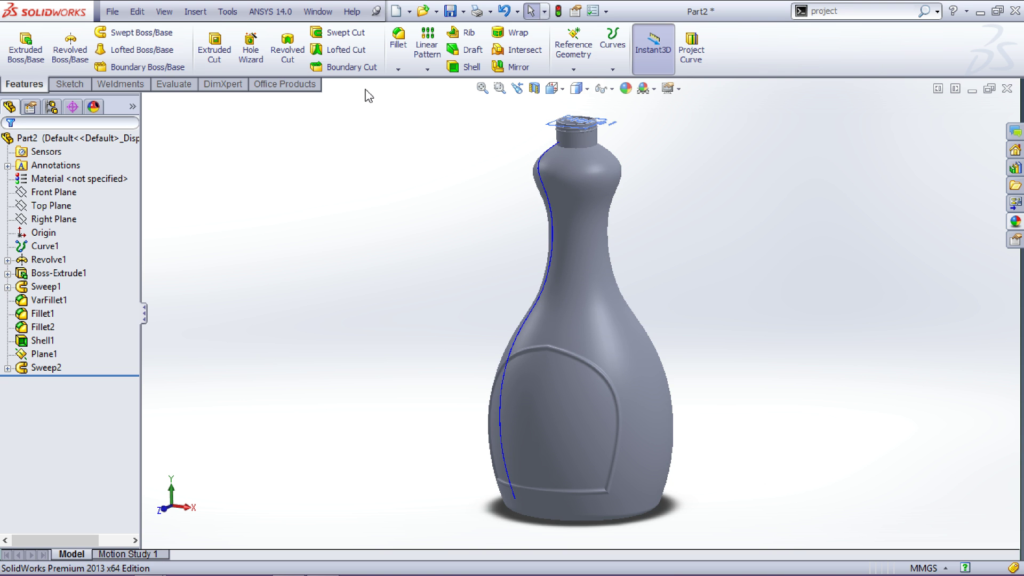
left_click(164, 11)
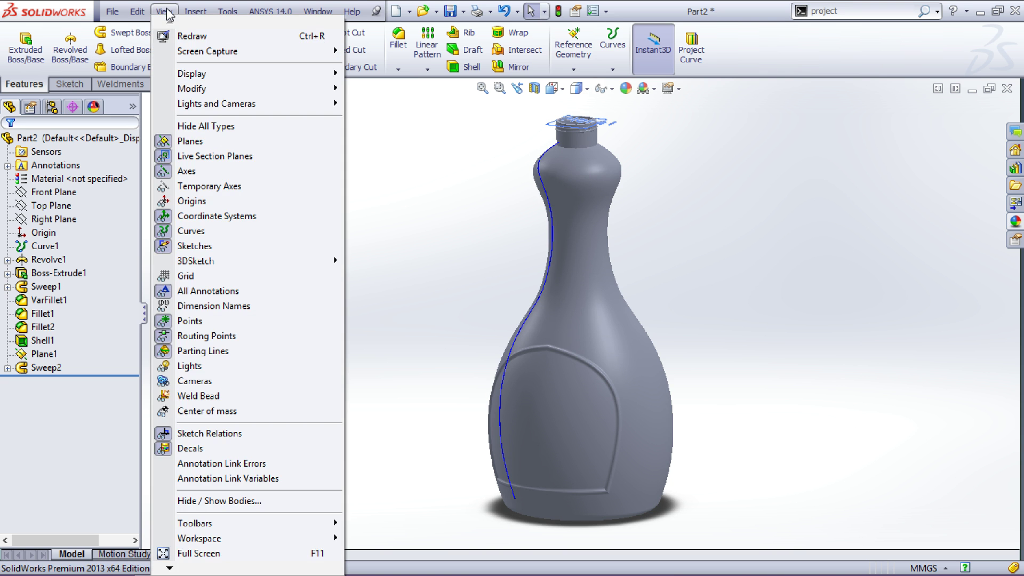
left_click(208, 127)
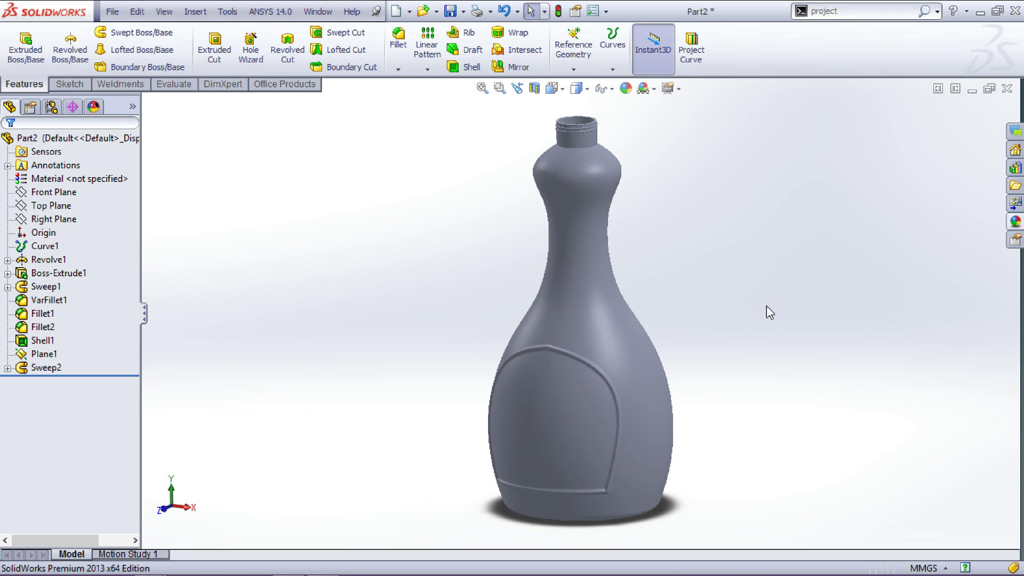
Start a new decal on the bottle with the Warning image from the Decals library.
middle_click_drag(767, 305, 843, 191)
middle_click_drag(822, 190, 720, 189)
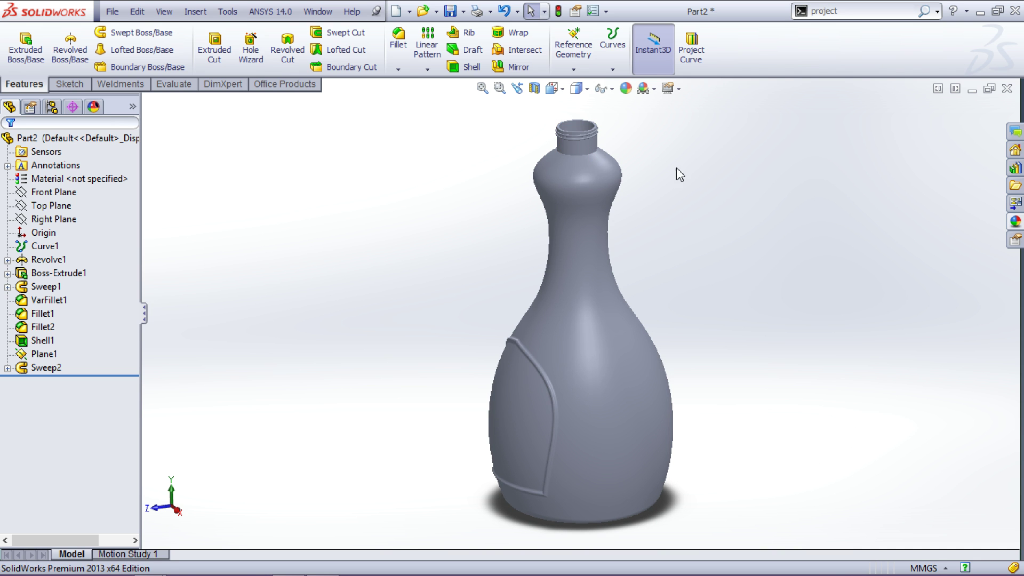
middle_click_drag(738, 260, 822, 197)
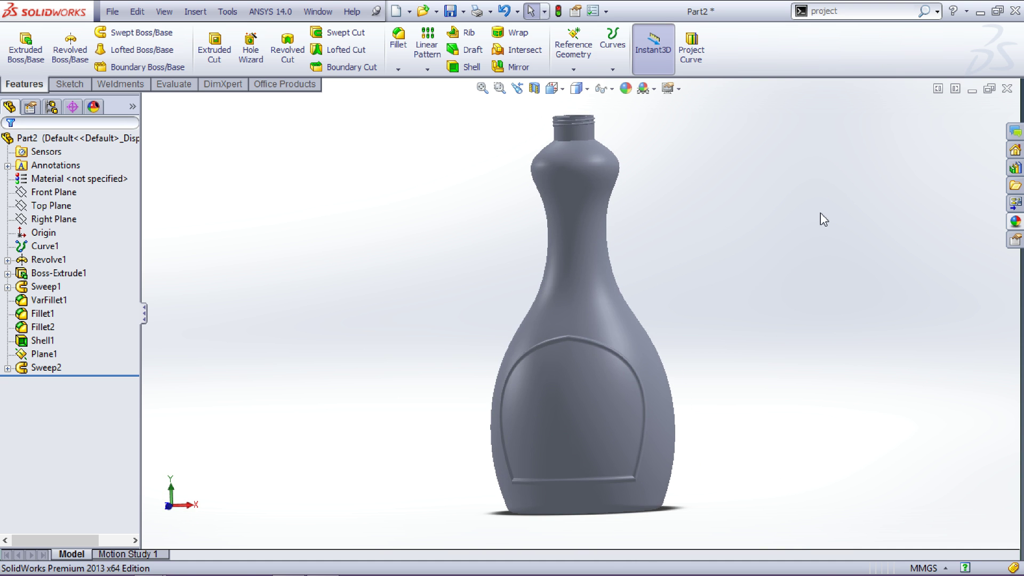
key("ctrl+1")
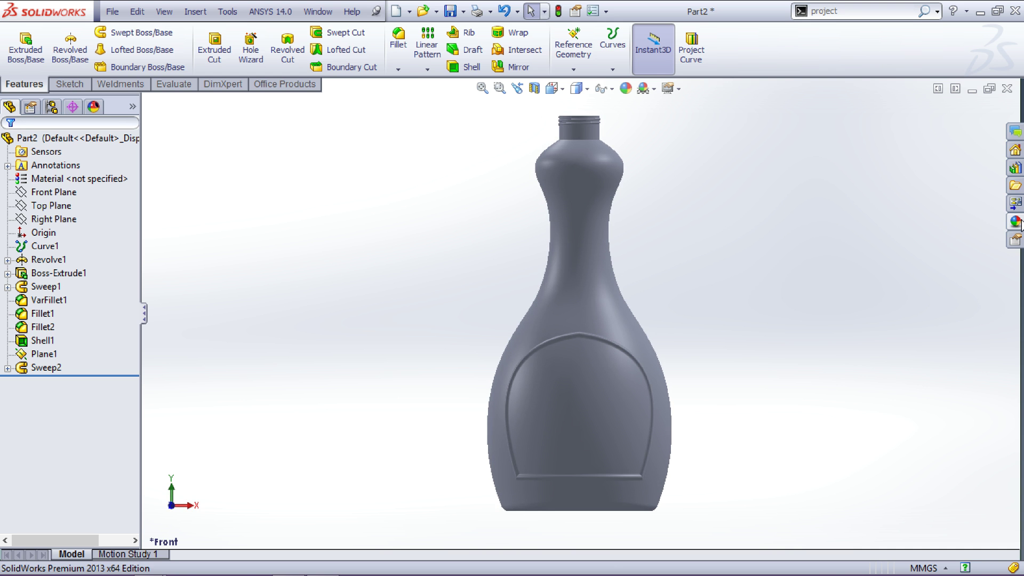
left_click(1020, 223)
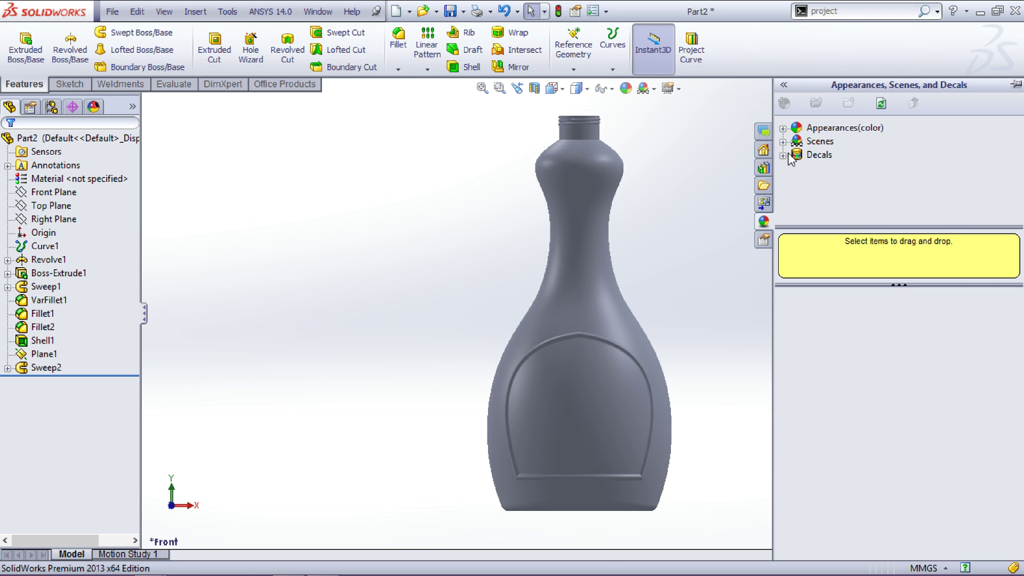
left_click(782, 155)
left_click(816, 155)
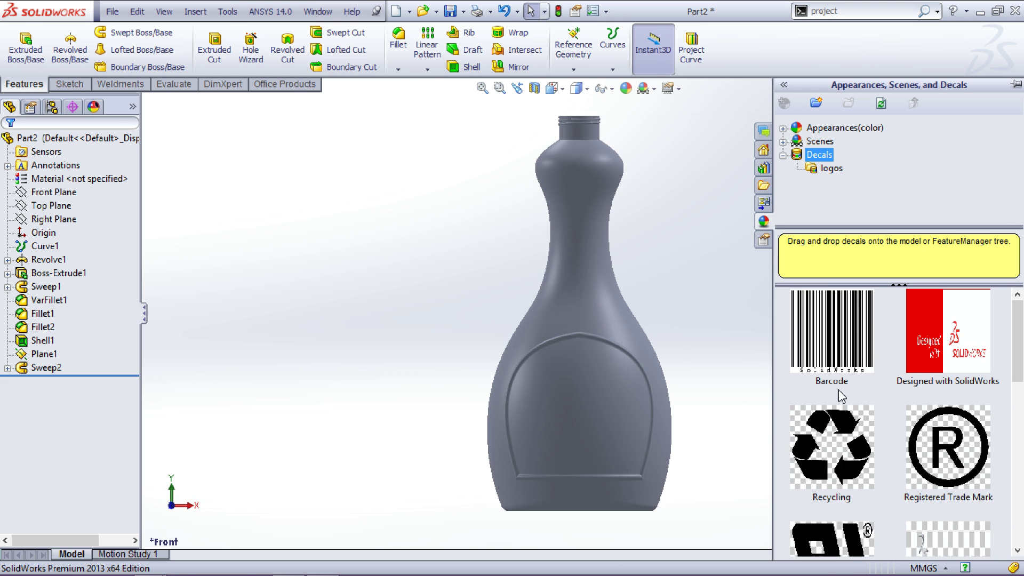
left_click_drag(1021, 383, 1021, 546)
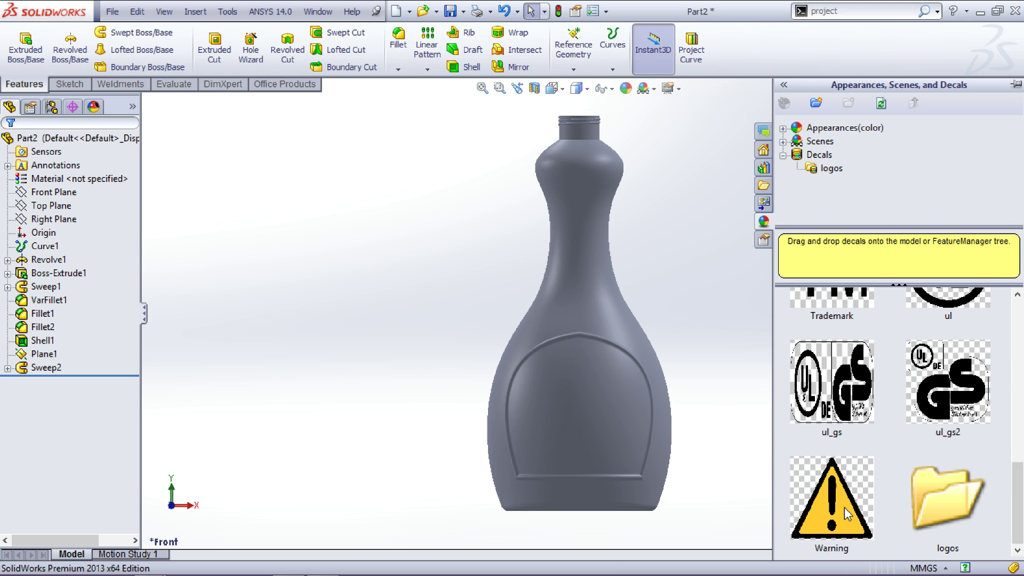
left_click_drag(844, 507, 596, 418)
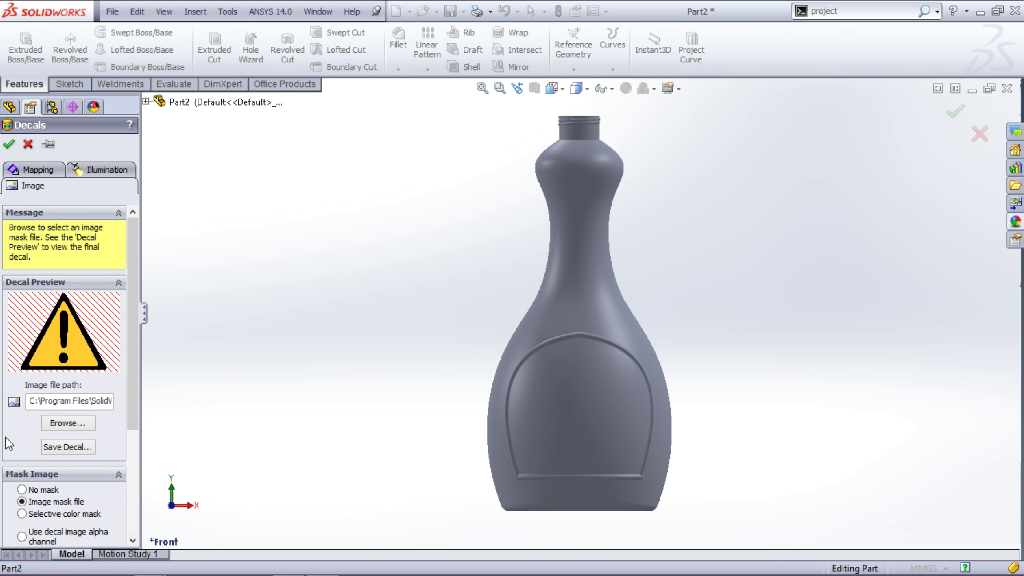
Map the Warning decal onto the front label face enclosed by the raised border.
scroll(128, 456, "down", 5)
scroll(128, 456, "up", 5)
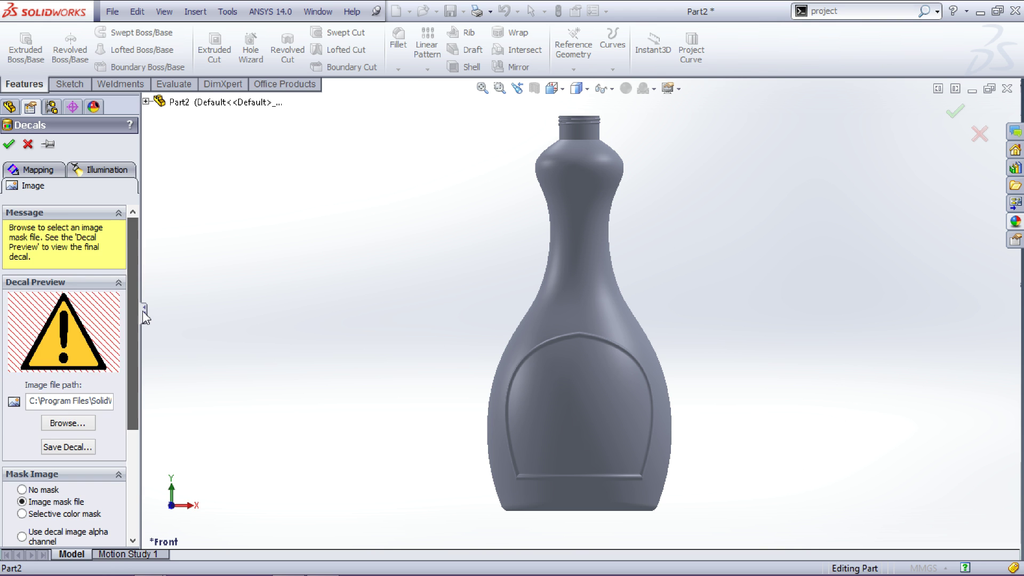
left_click(33, 169)
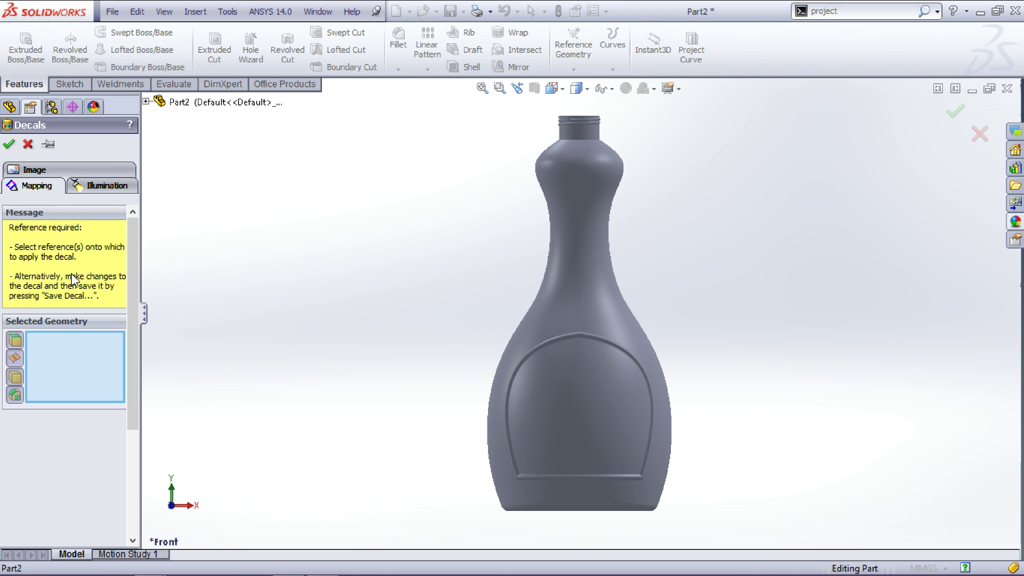
left_click(606, 407)
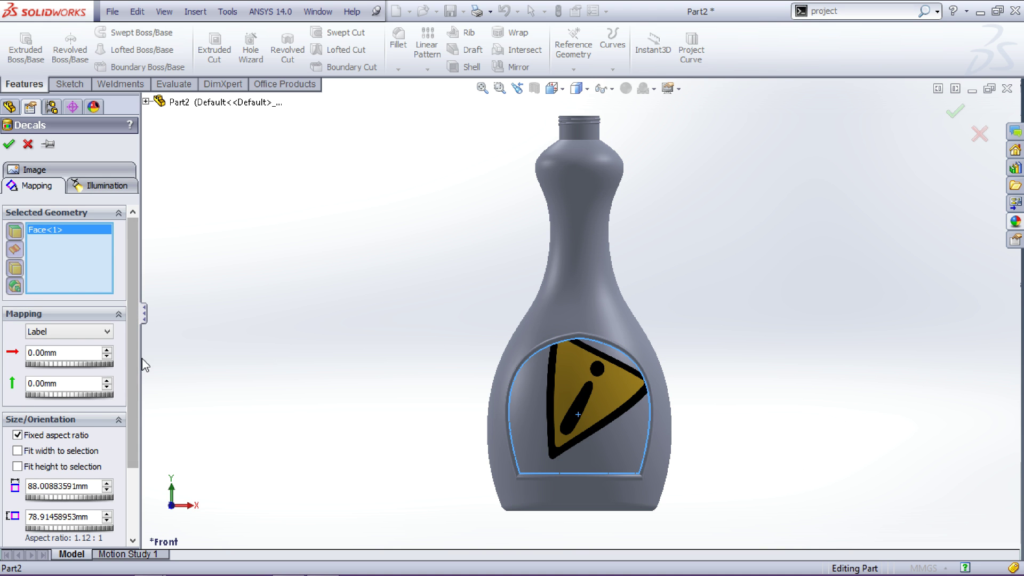
Rotate the Warning decal to 192 degrees, set its horizontal offset to 10 mm, and accept the decal.
scroll(124, 417, "down", 2)
scroll(124, 421, "down", 2)
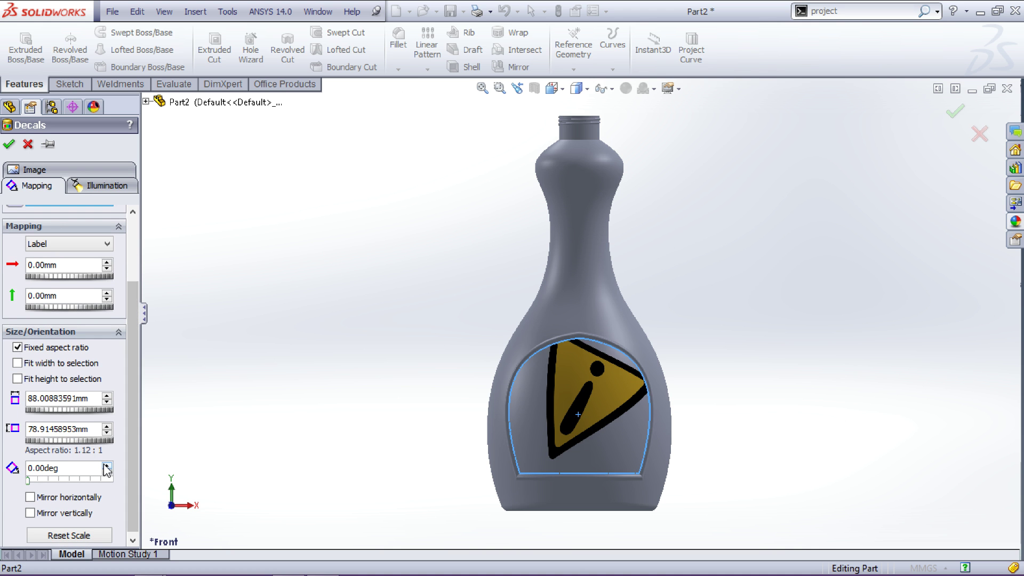
left_click(106, 465)
left_click(106, 465)
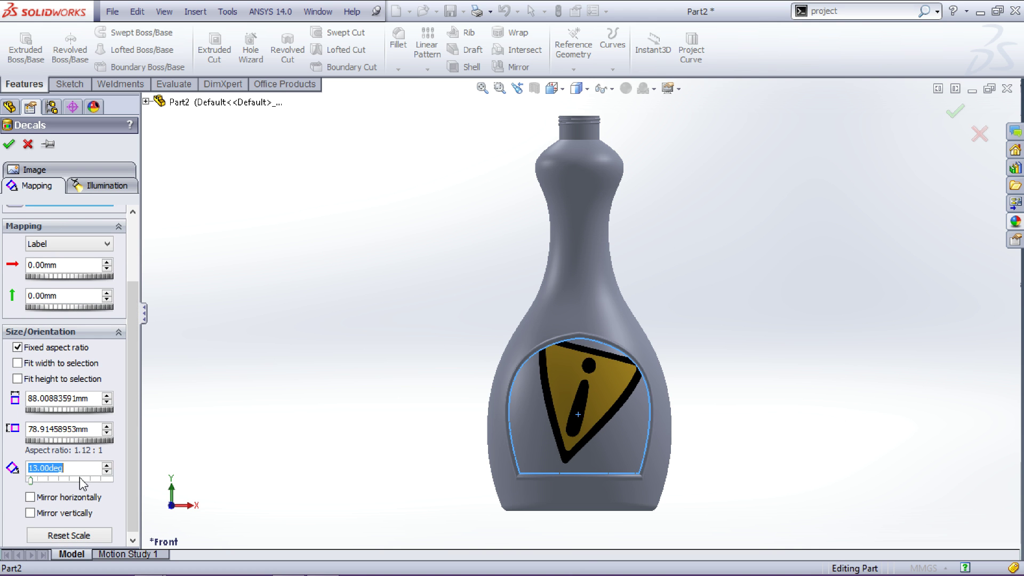
left_click_drag(33, 484, 74, 488)
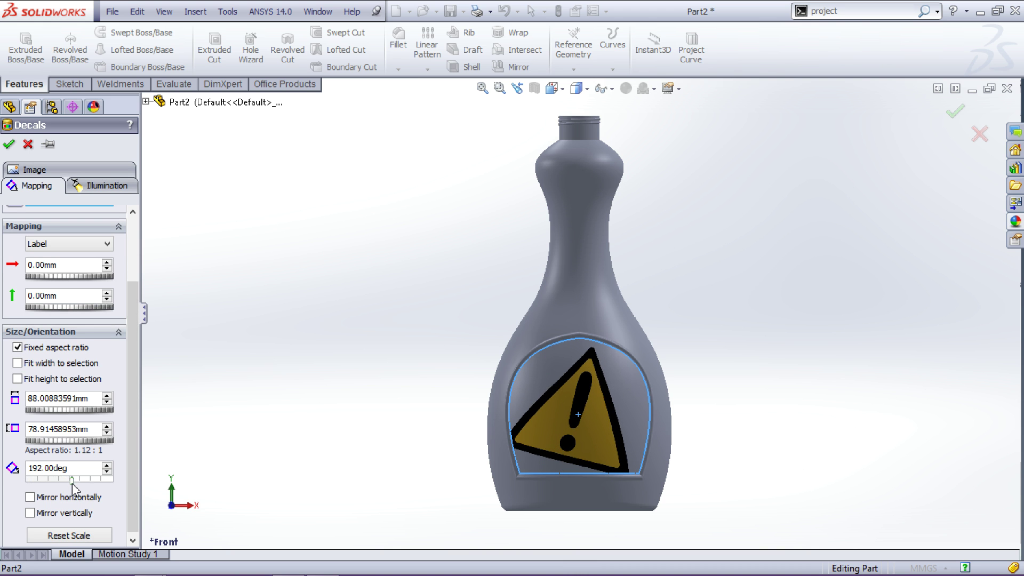
left_click(109, 262)
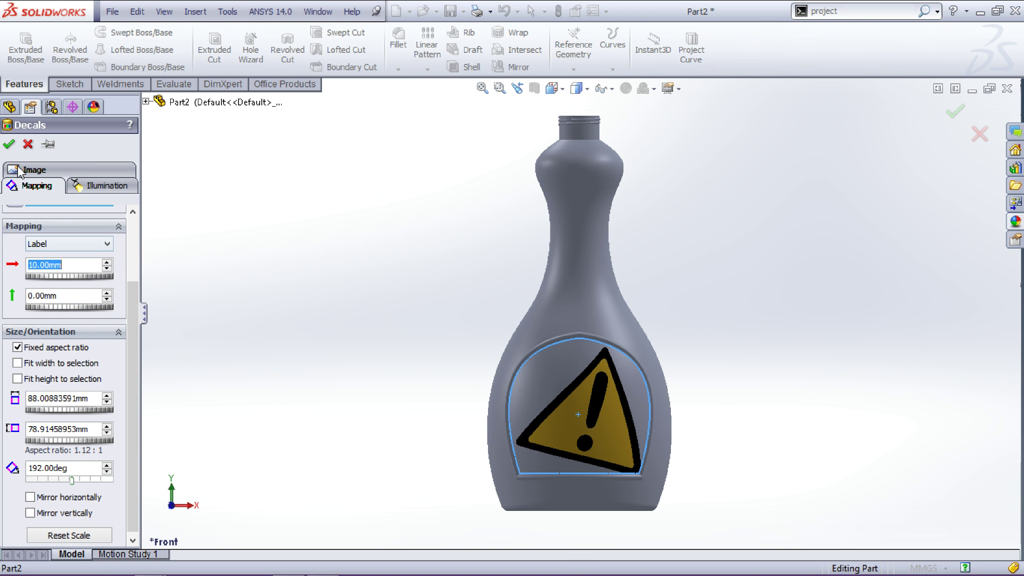
left_click(10, 141)
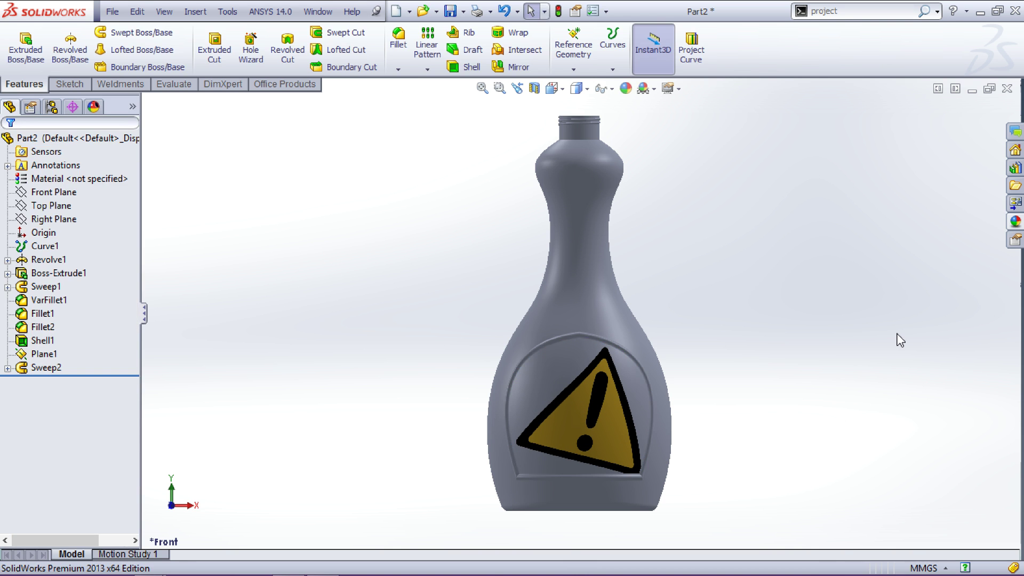
middle_click_drag(900, 340, 876, 342)
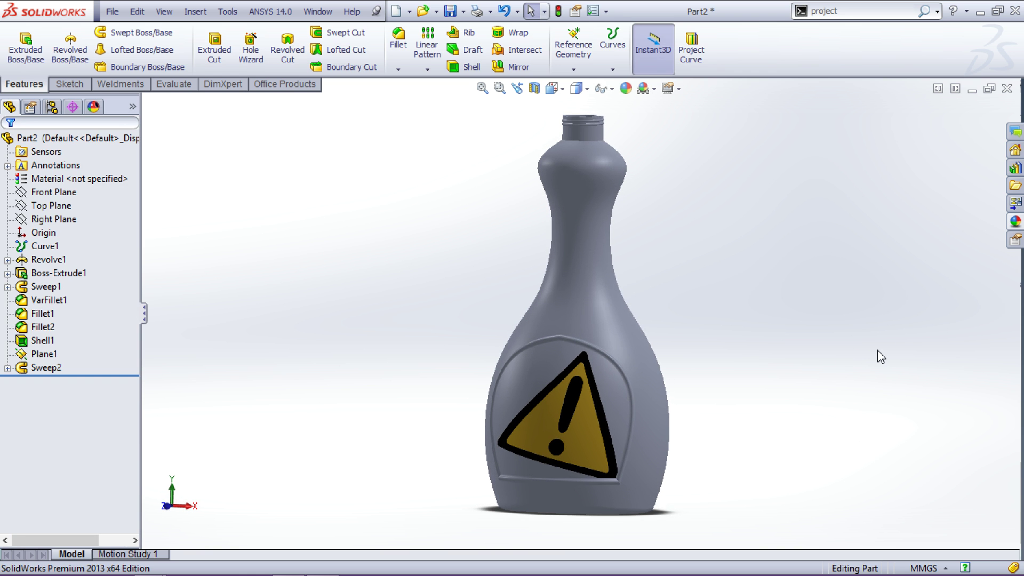
middle_click_drag(858, 375, 814, 409)
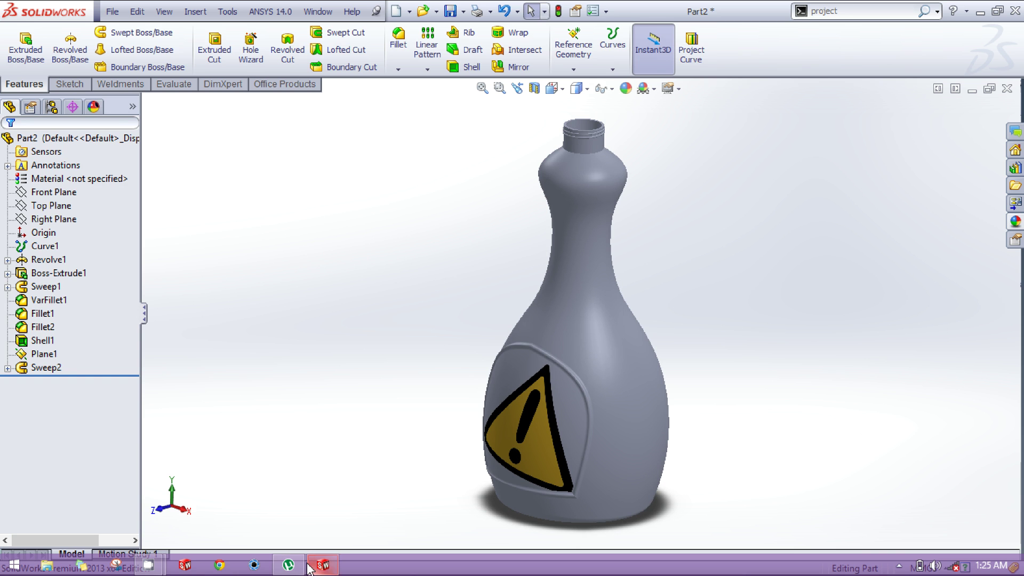
mouse_move(152, 568)
left_click(87, 491)
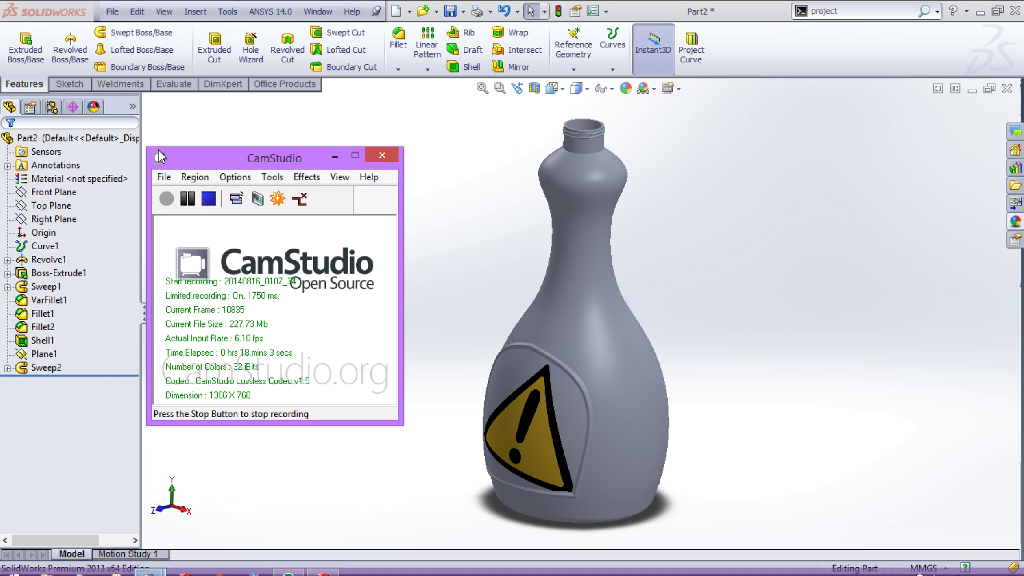